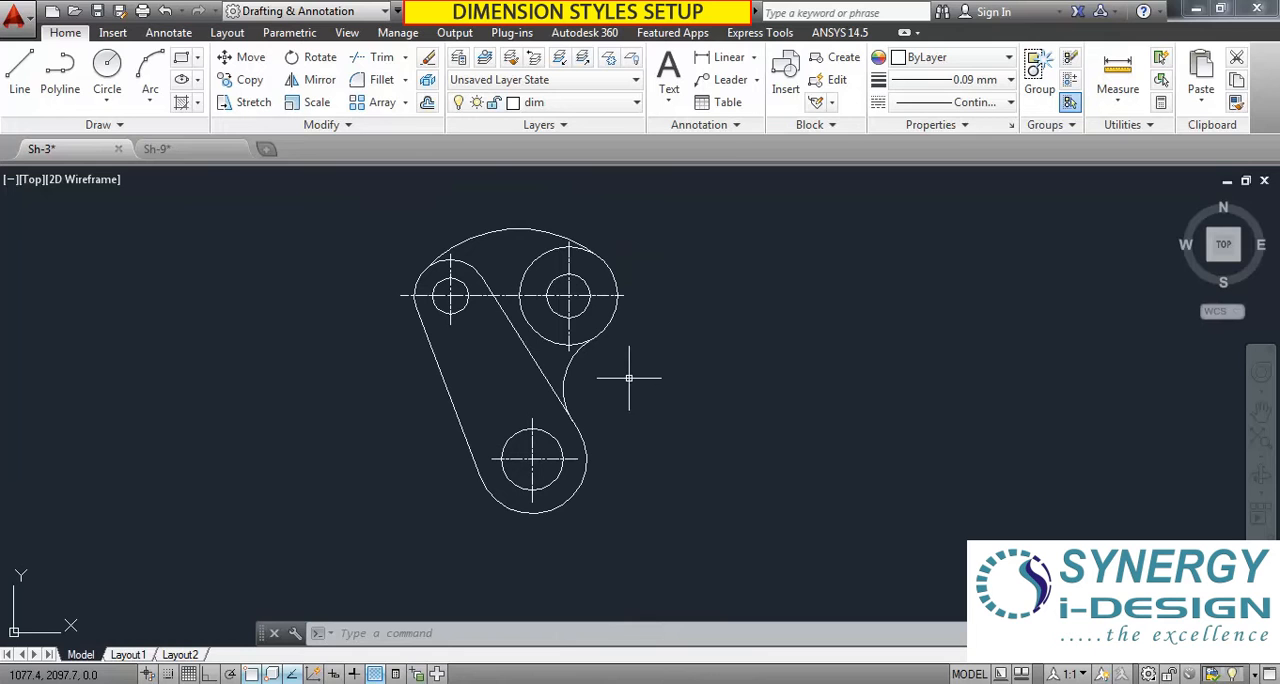
Open the Dimension Style Manager to review the drawing's available dimension styles.
{"action": "scroll", "coordinate": [665, 378], "scroll_direction": "up", "scroll_amount": 2}
{"action": "scroll", "coordinate": [617, 366], "scroll_direction": "down", "scroll_amount": 2}
{"action": "scroll", "coordinate": [614, 349], "scroll_direction": "up", "scroll_amount": 2}
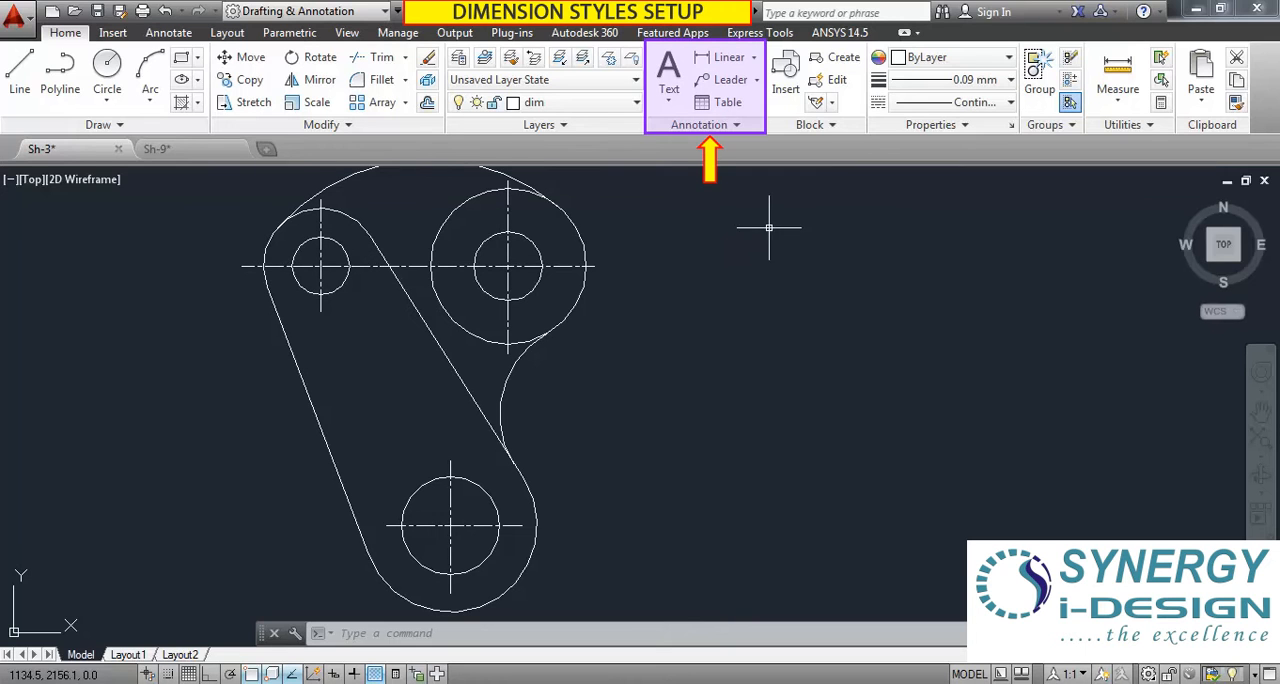
{"action": "left_click", "coordinate": [737, 128]}
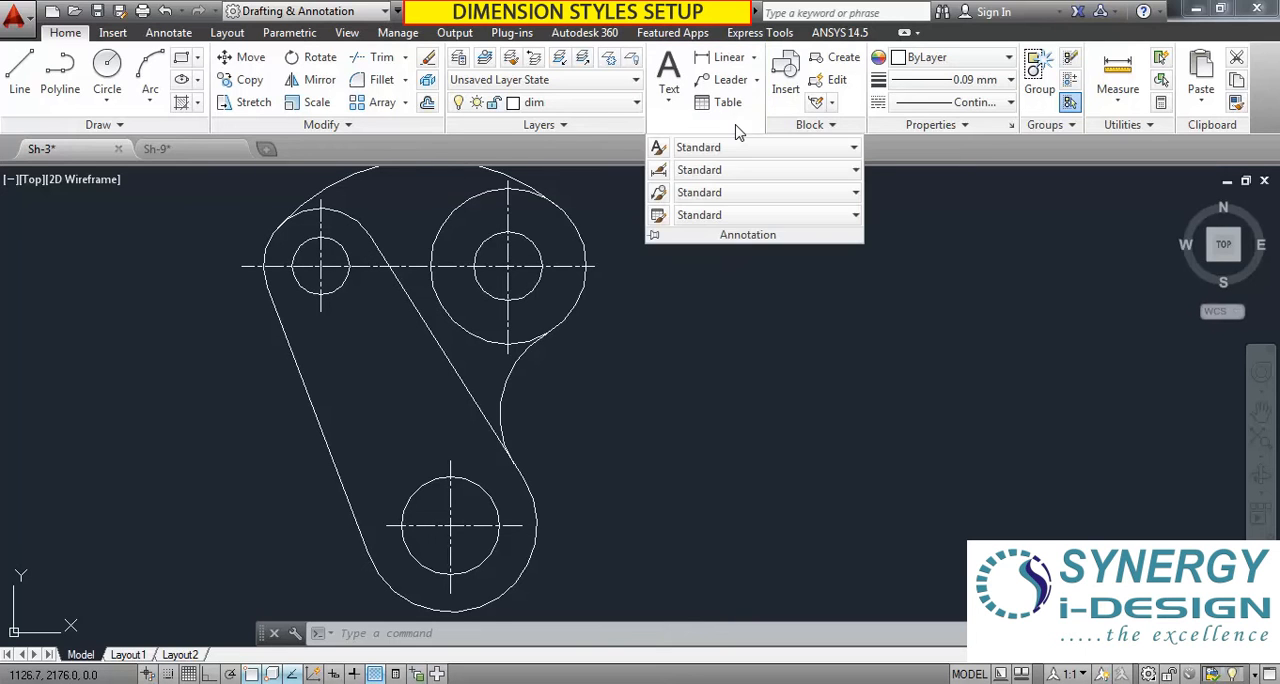
{"action": "left_click", "coordinate": [659, 175]}
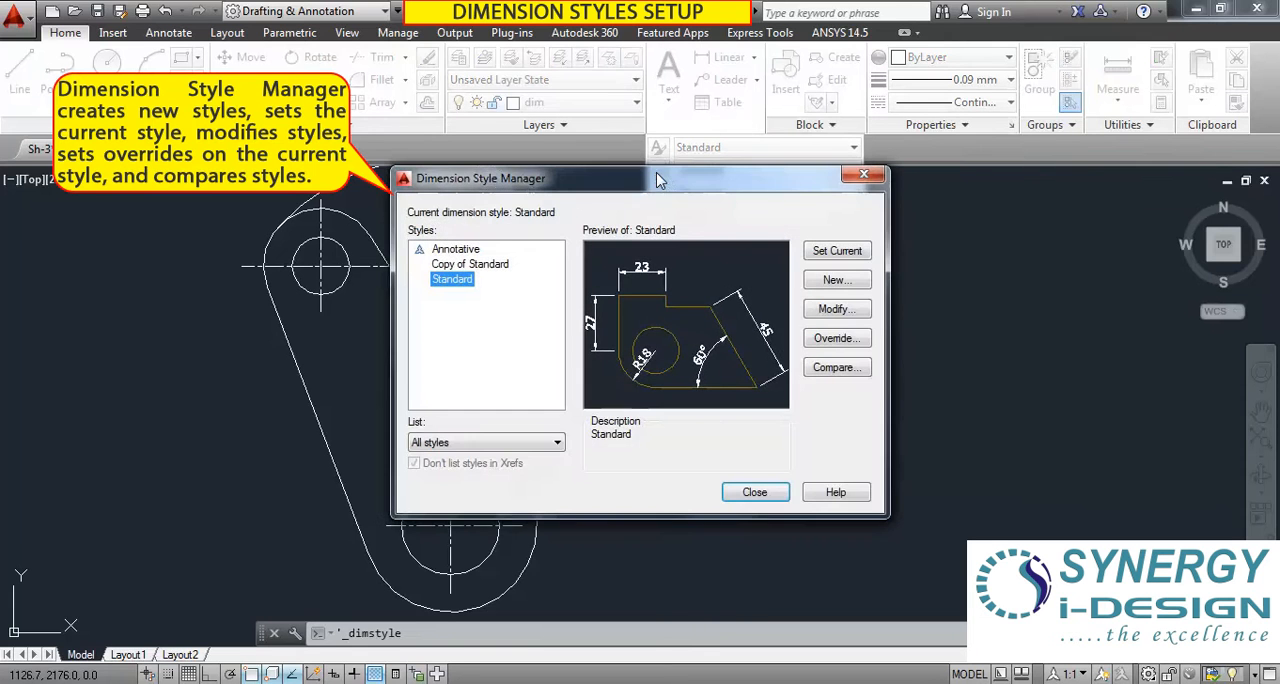
{"action": "left_click_drag", "start_coordinate": [488, 200], "coordinate": [585, 177]}
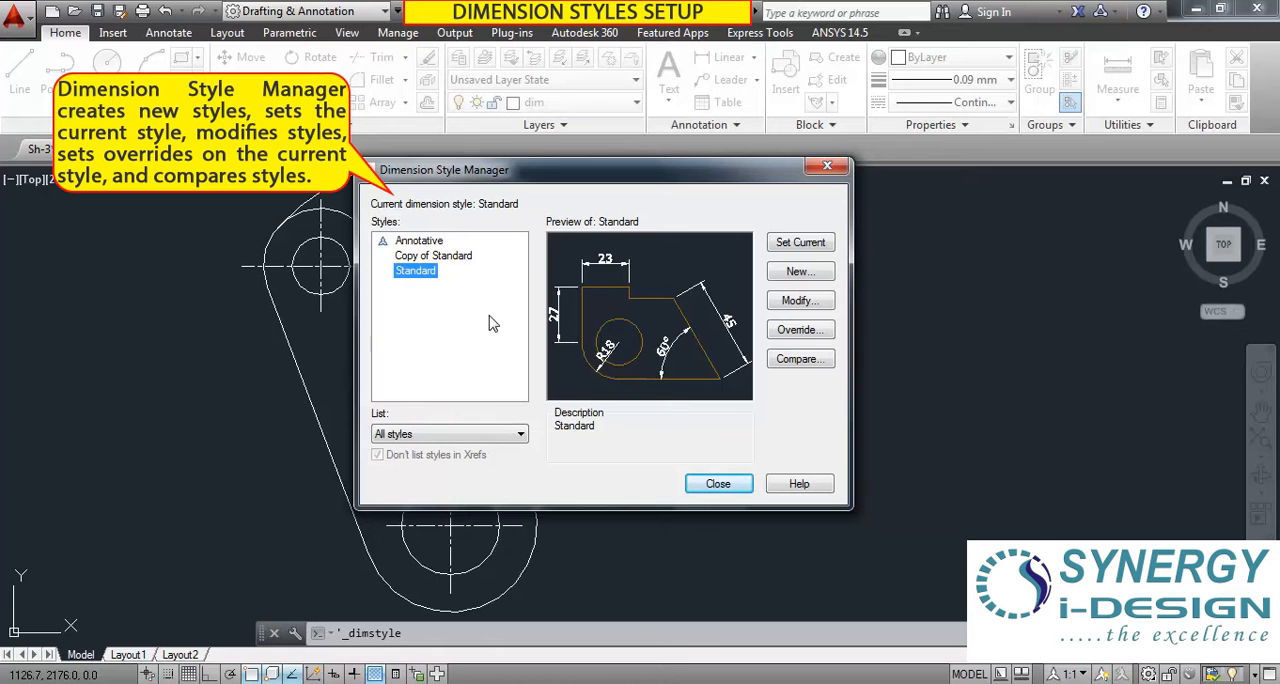
{"action": "mouse_move", "coordinate": [431, 294]}
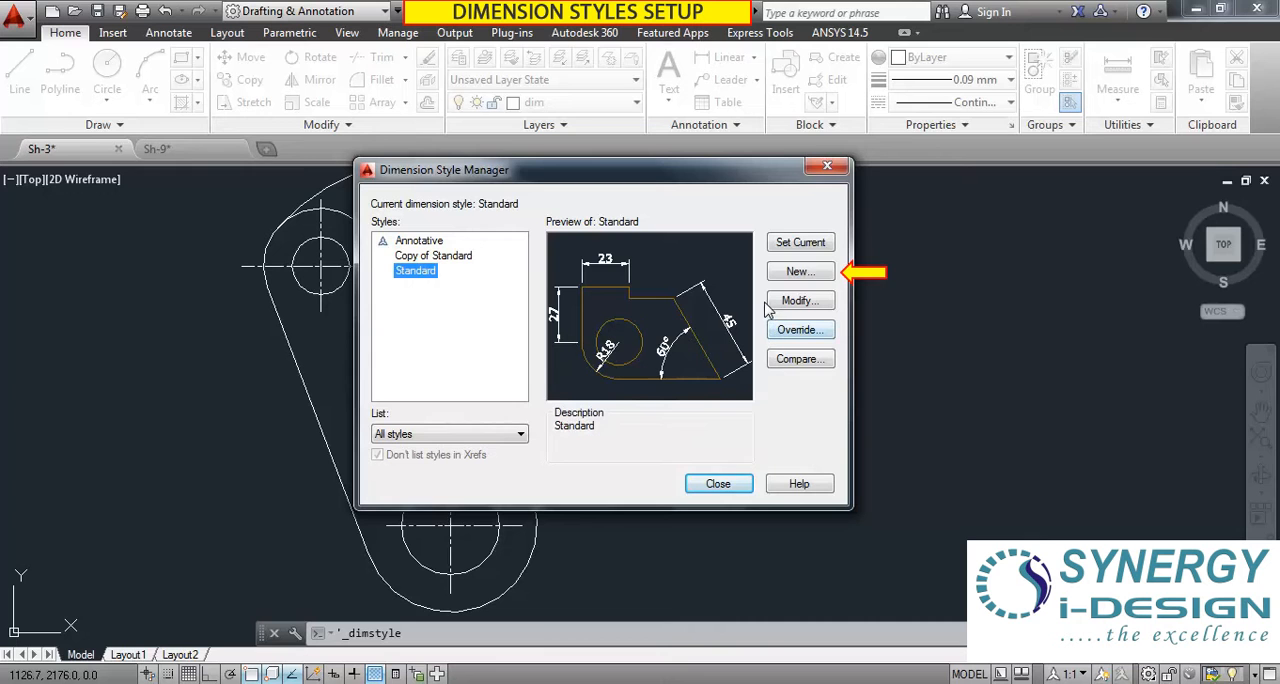
Create a new dimension style named synergy, starting with Standard and used for all dimensions, and open its line settings.
{"action": "left_click", "coordinate": [800, 272]}
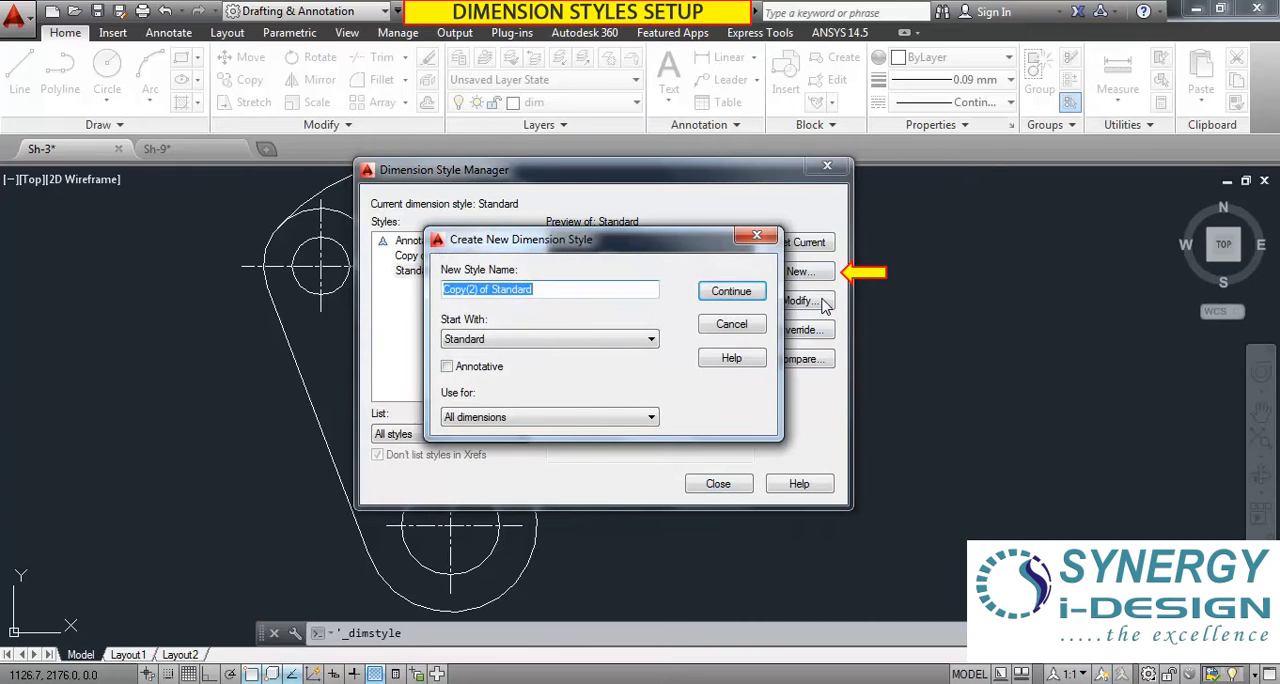
{"action": "type", "text": "synergy"}
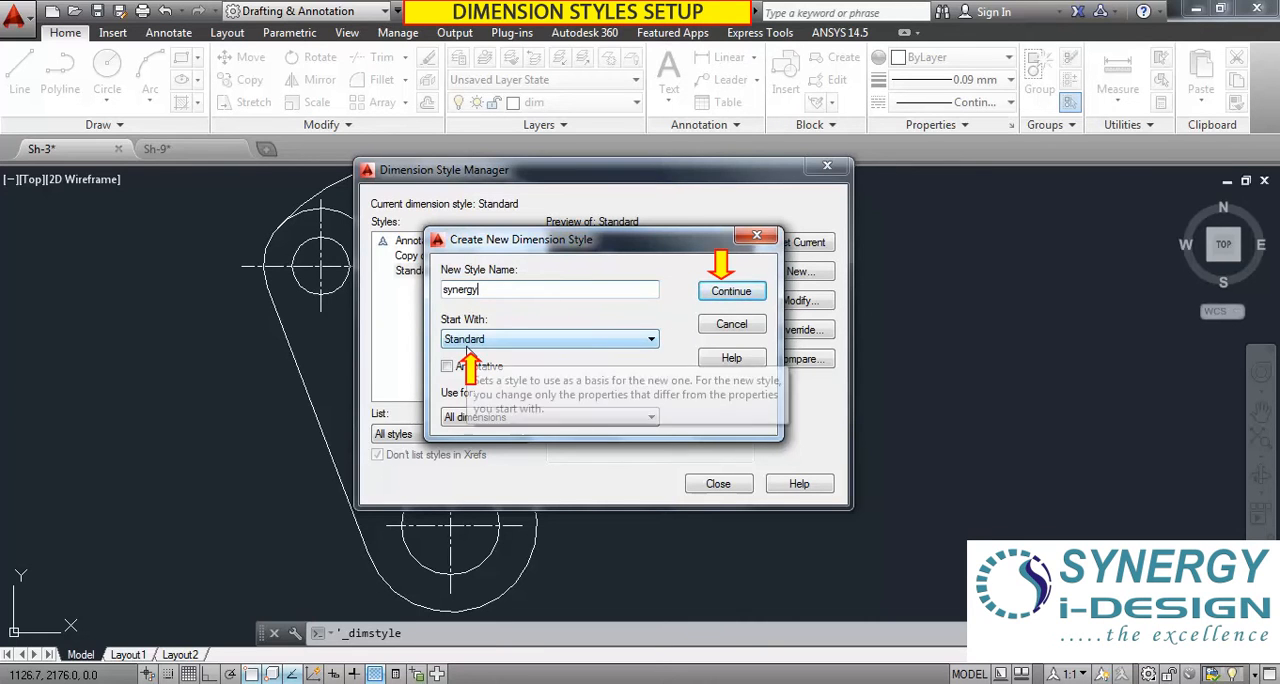
{"action": "left_click", "coordinate": [730, 292]}
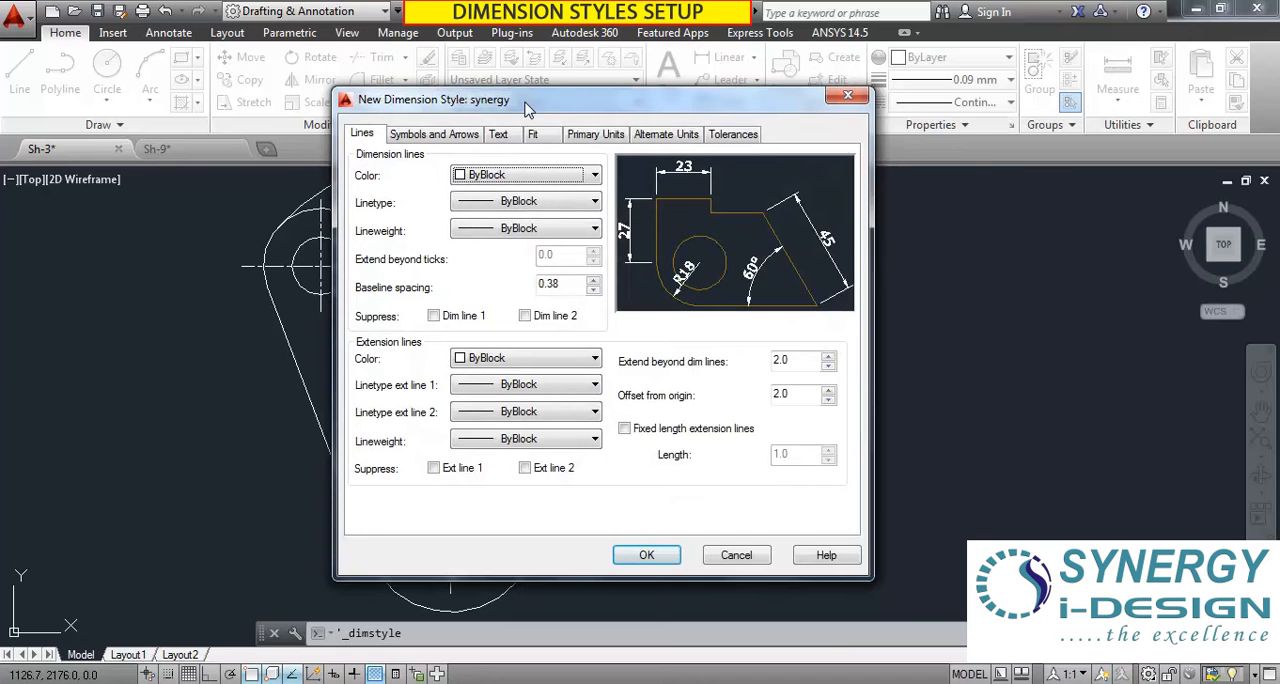
{"action": "left_click_drag", "start_coordinate": [528, 108], "coordinate": [616, 108]}
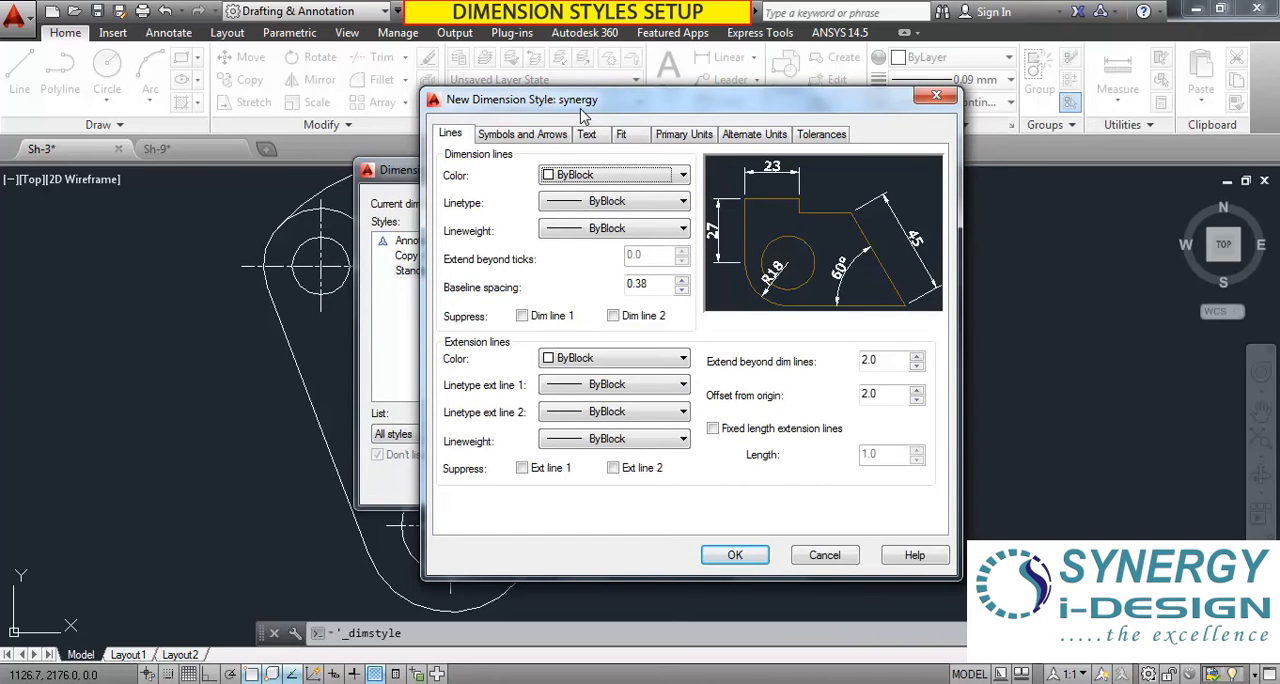
{"action": "left_click_drag", "start_coordinate": [636, 102], "coordinate": [506, 73]}
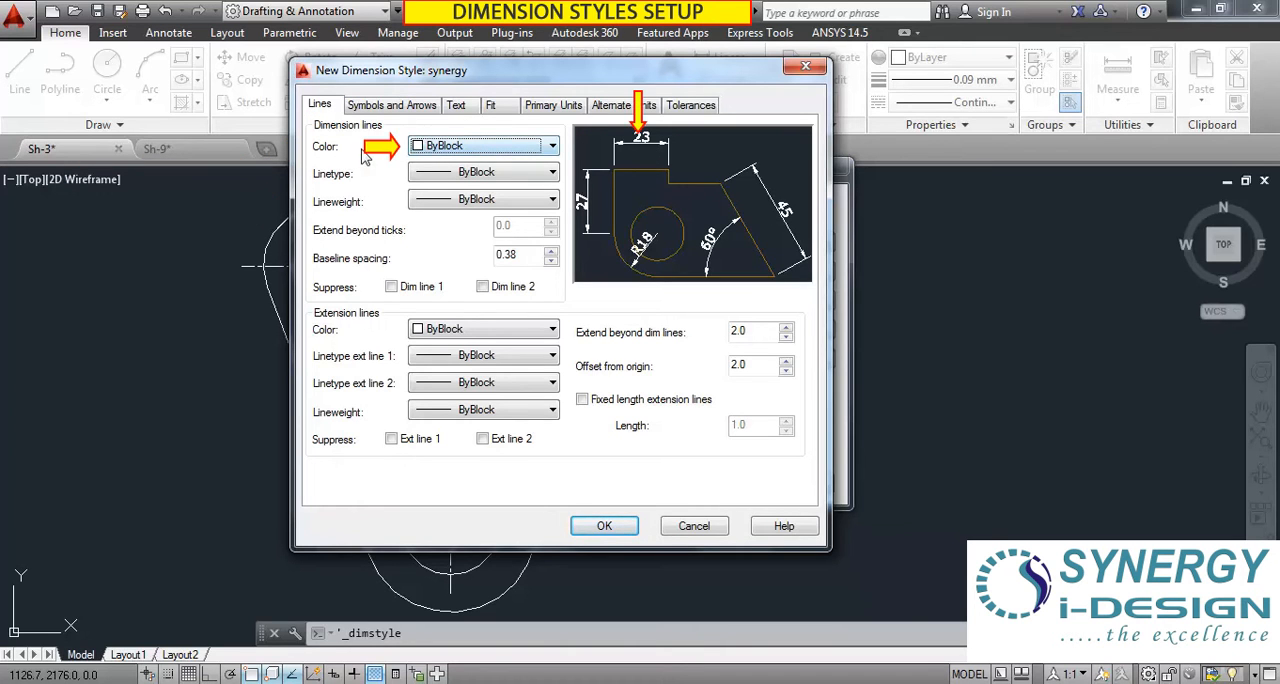
Set the dimension line color to Yellow and its linetype to ByBlock in the synergy style.
{"action": "left_click", "coordinate": [438, 153]}
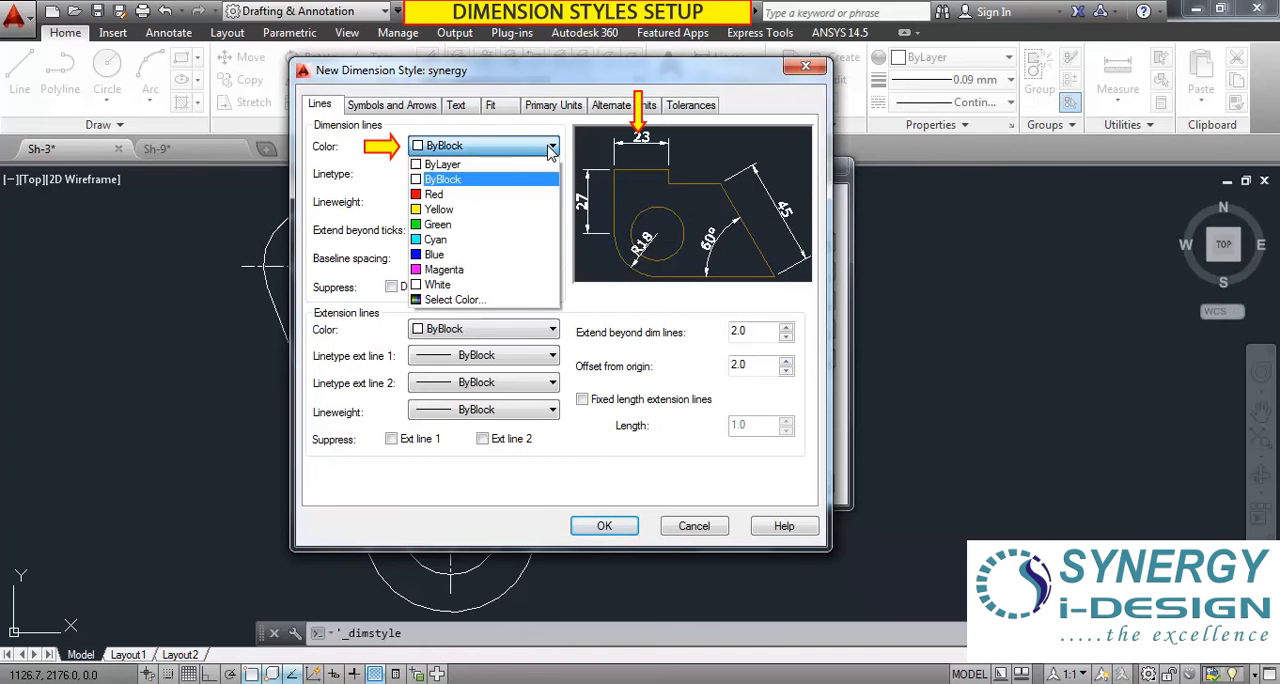
{"action": "left_click", "coordinate": [476, 209]}
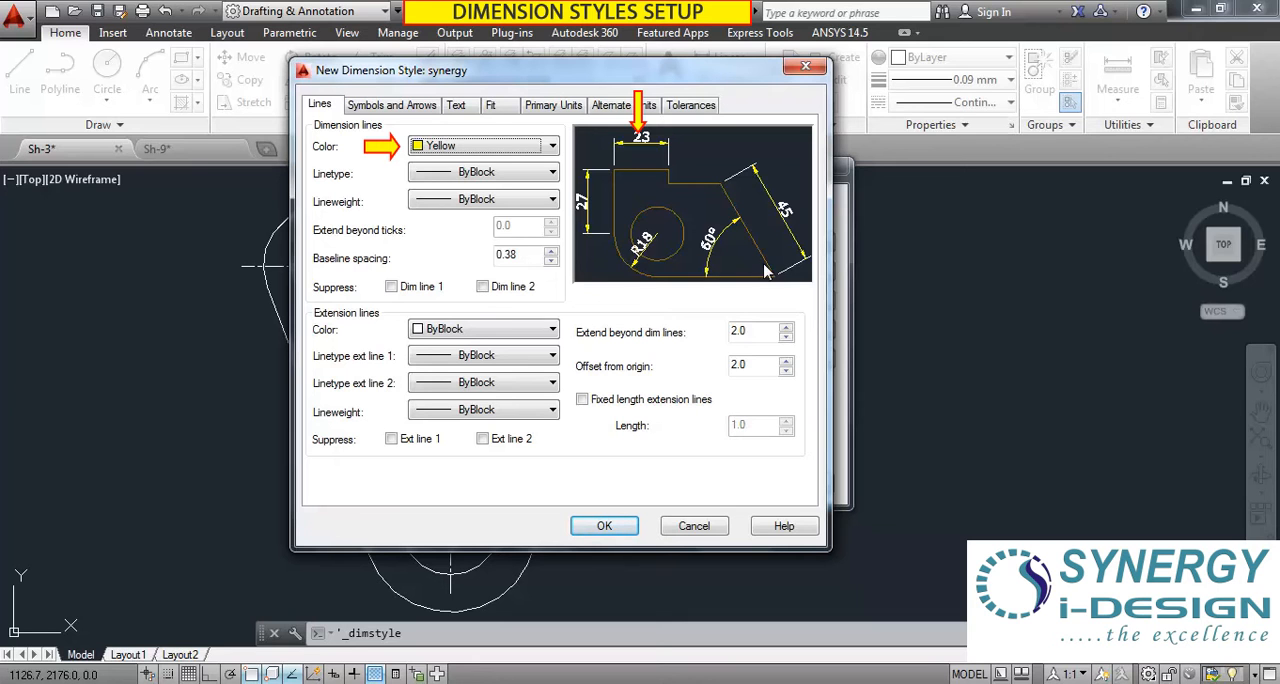
{"action": "left_click", "coordinate": [551, 176]}
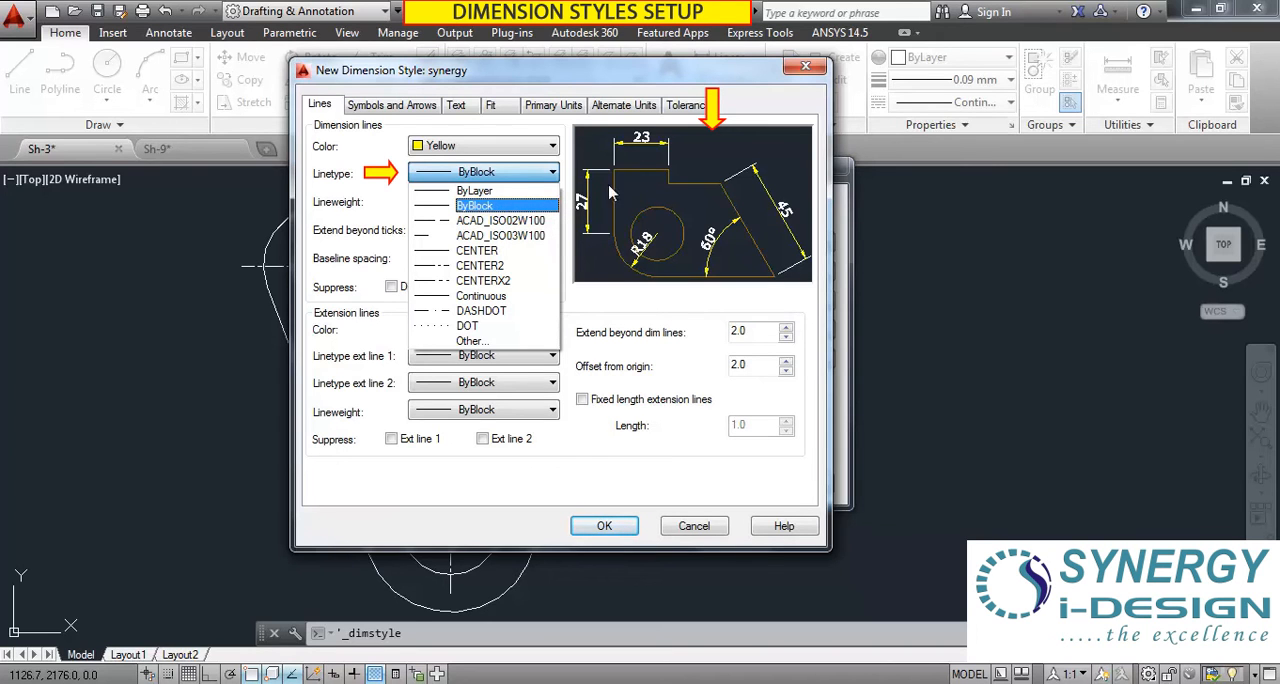
{"action": "left_click", "coordinate": [476, 207]}
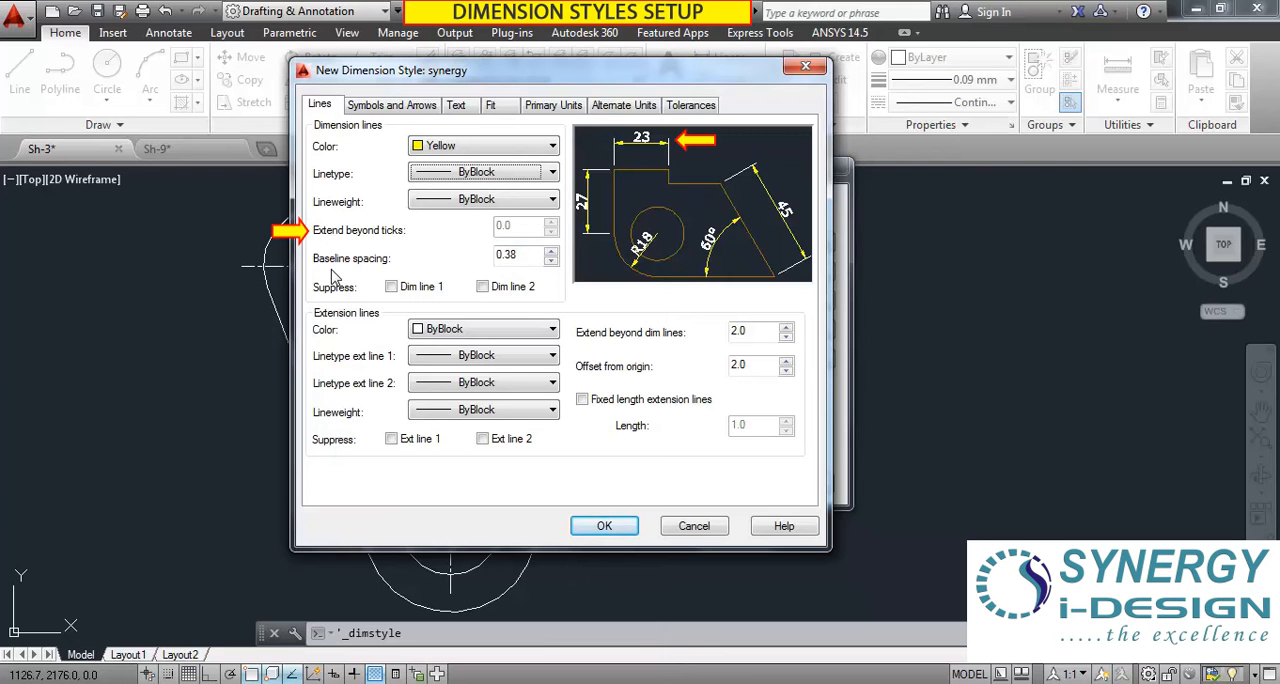
{"action": "mouse_move", "coordinate": [517, 257]}
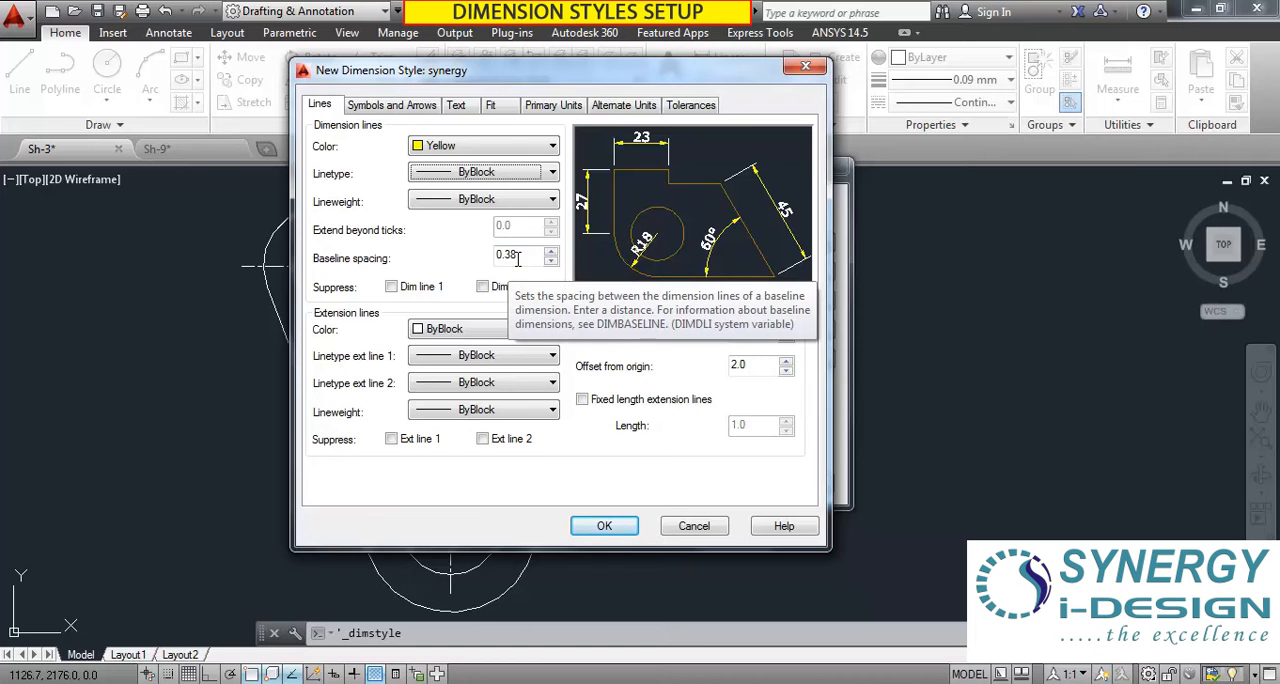
Try suppressing dimension line 1 and dimension line 2 one at a time, turning each suppression off again.
{"action": "left_click_drag", "start_coordinate": [458, 70], "coordinate": [374, 51]}
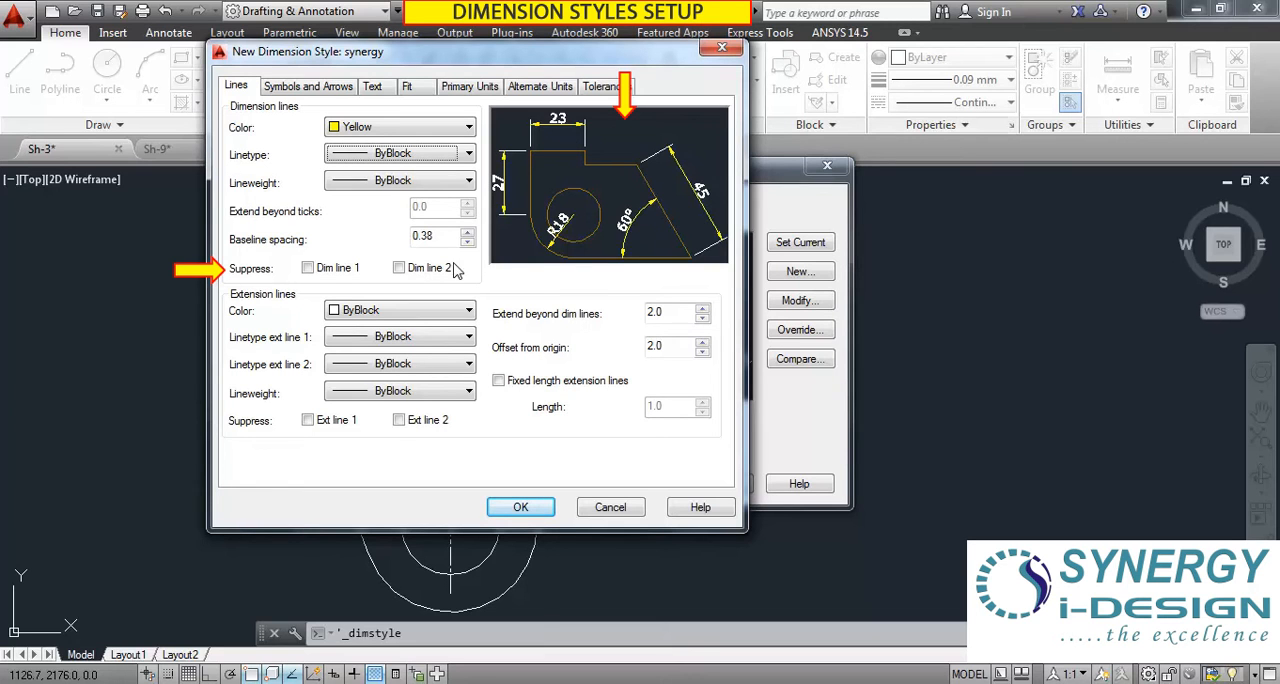
{"action": "left_click", "coordinate": [309, 269]}
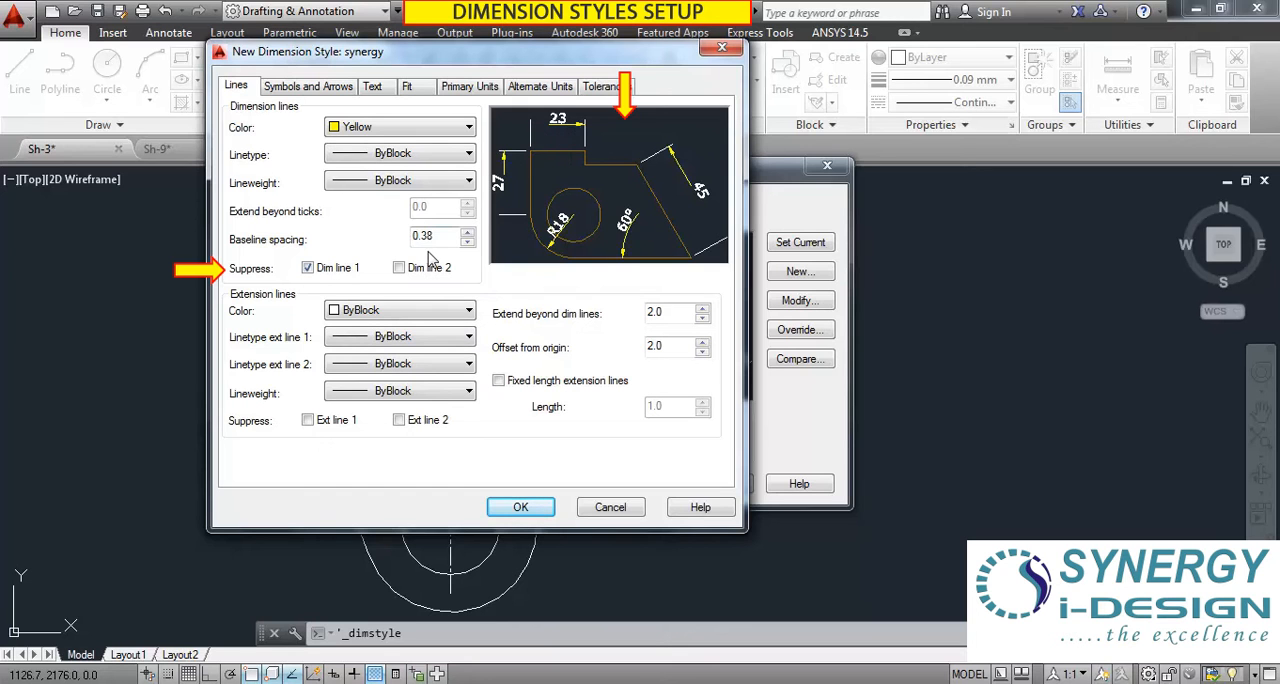
{"action": "left_click", "coordinate": [309, 268]}
{"action": "left_click", "coordinate": [399, 268]}
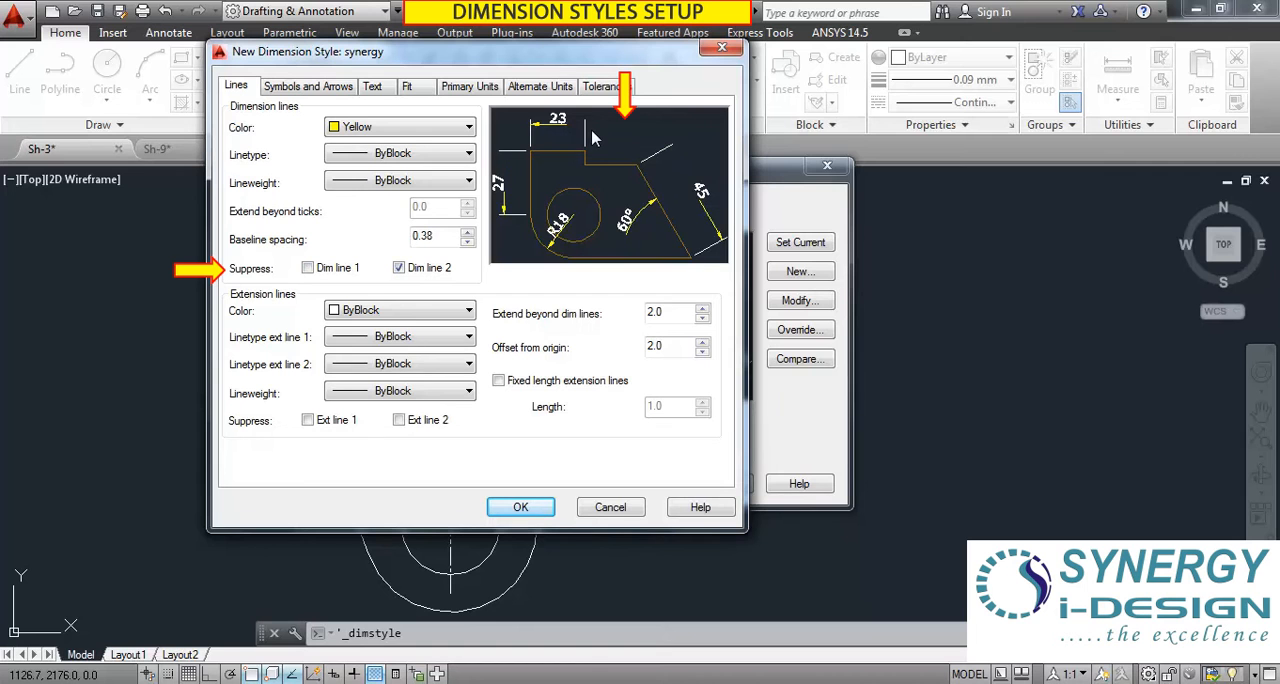
{"action": "left_click", "coordinate": [400, 268]}
Set the extension line color to Red and keep the extension line 1 linetype as ByBlock.
{"action": "left_click_drag", "start_coordinate": [432, 65], "coordinate": [362, 40]}
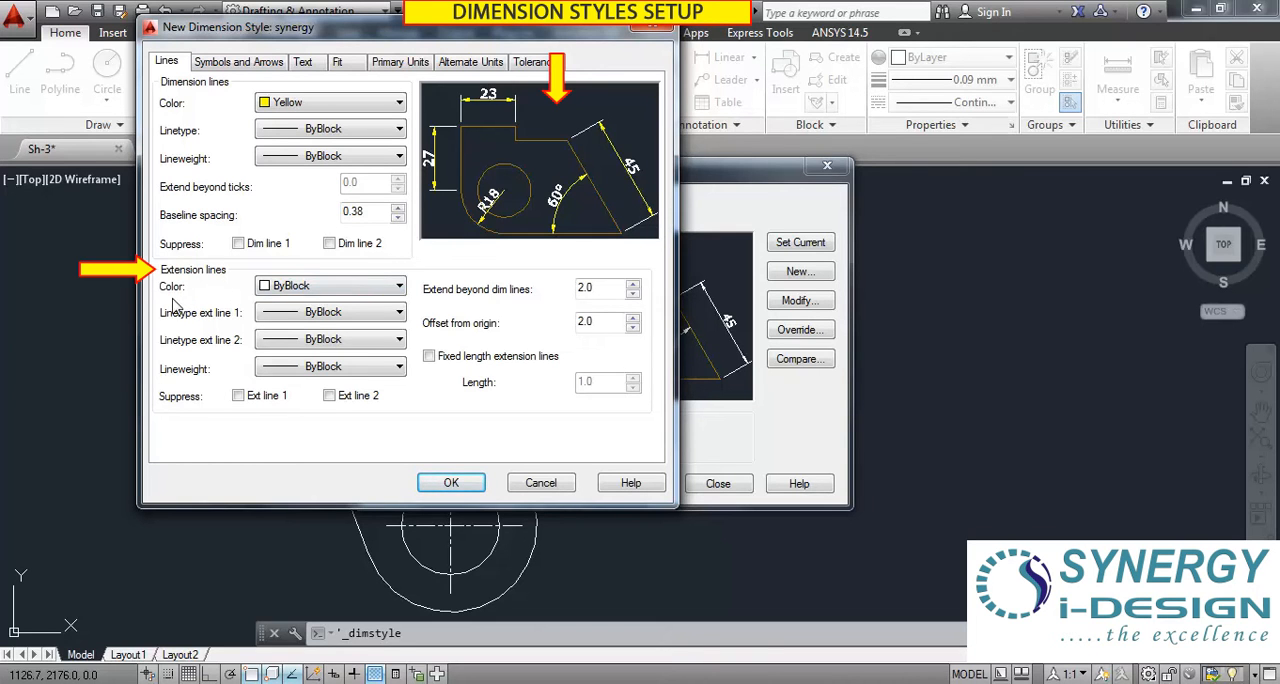
{"action": "left_click", "coordinate": [338, 288]}
{"action": "left_click", "coordinate": [285, 334]}
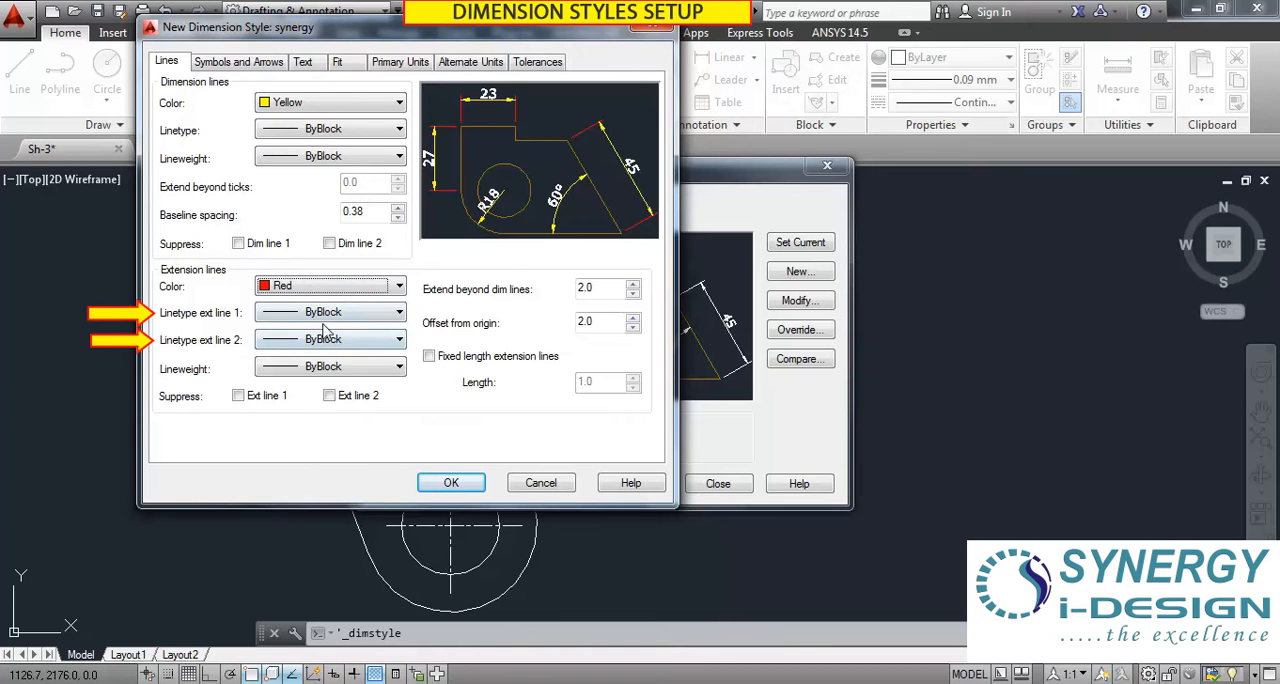
{"action": "left_click", "coordinate": [385, 316]}
{"action": "left_click", "coordinate": [383, 337]}
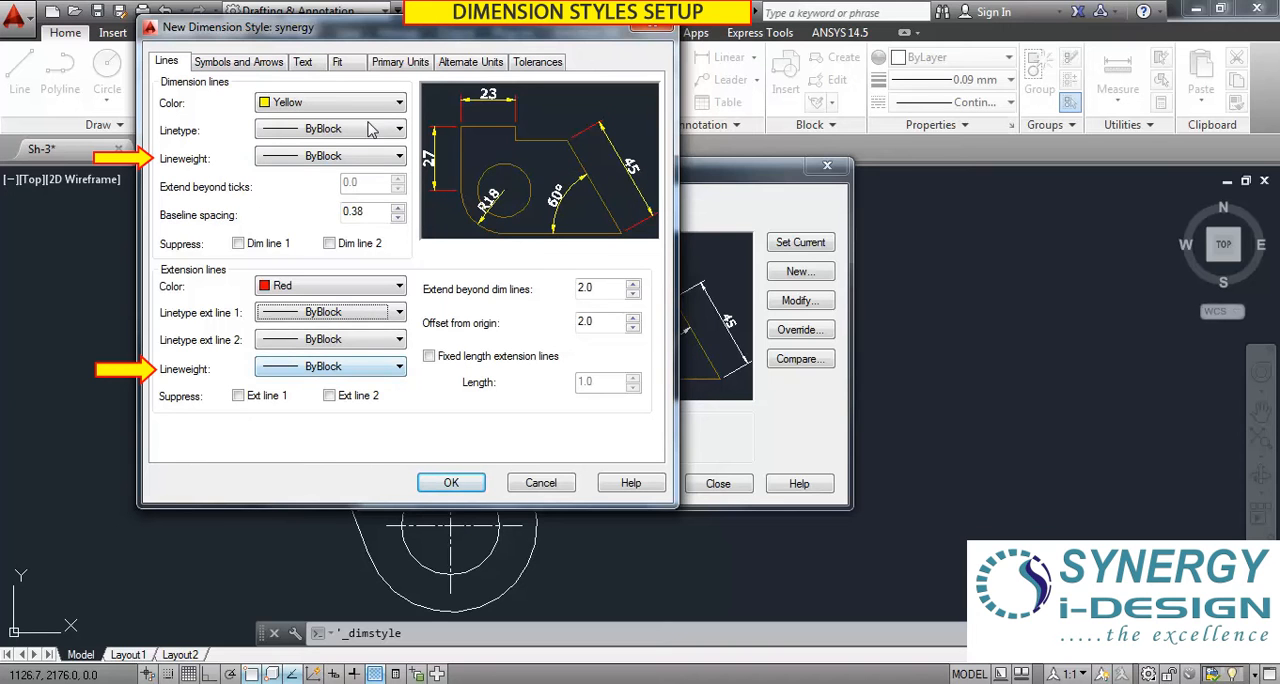
Set the lineweight of both the dimension lines and the extension lines to ByBlock.
{"action": "left_click", "coordinate": [398, 158]}
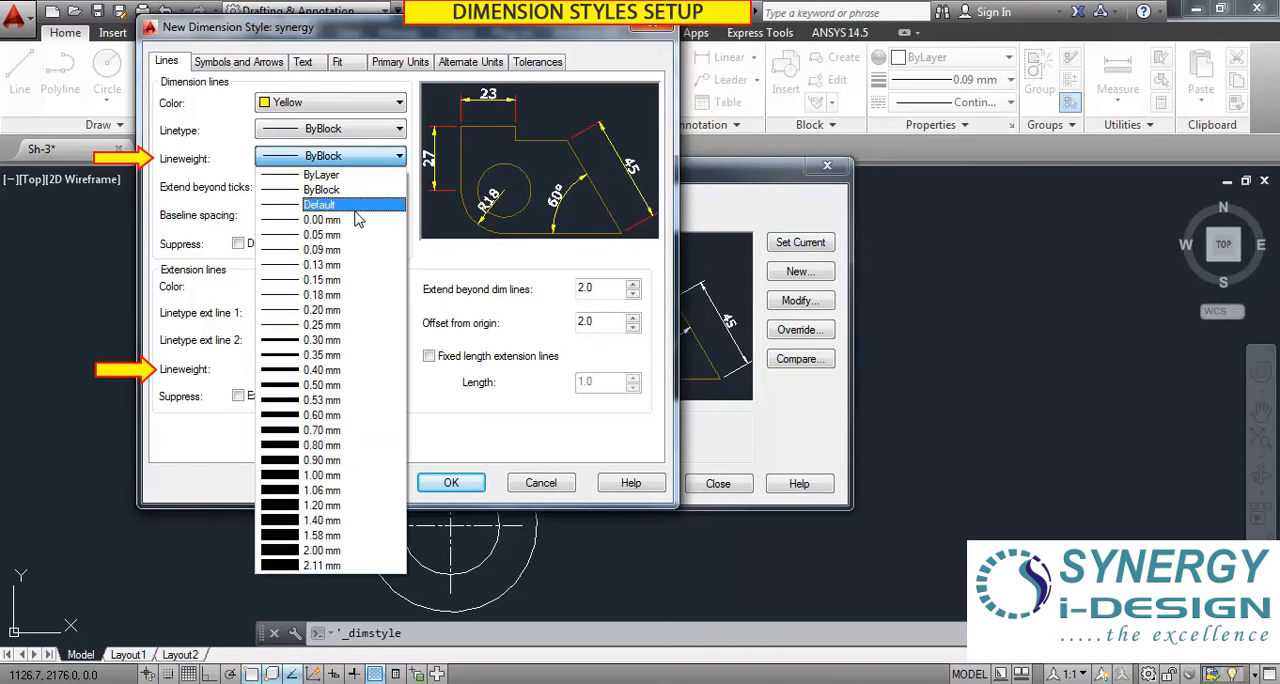
{"action": "left_click", "coordinate": [340, 176]}
{"action": "left_click", "coordinate": [340, 158]}
{"action": "left_click", "coordinate": [340, 178]}
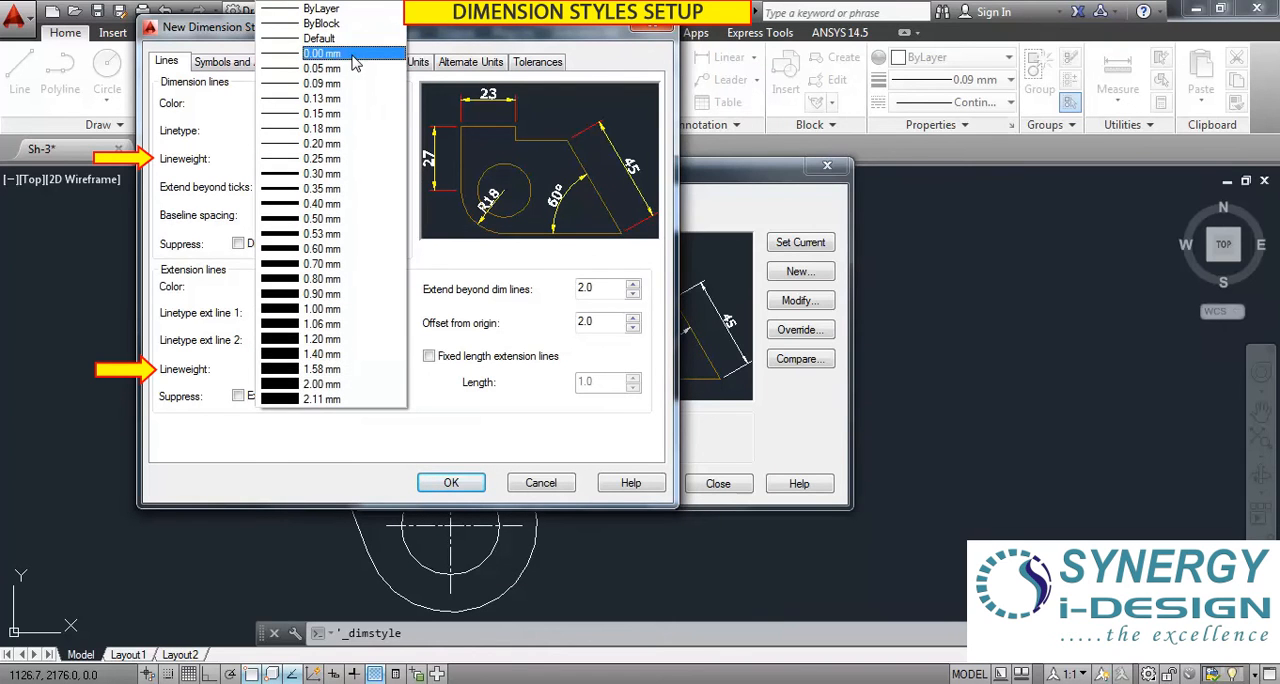
{"action": "left_click", "coordinate": [338, 24]}
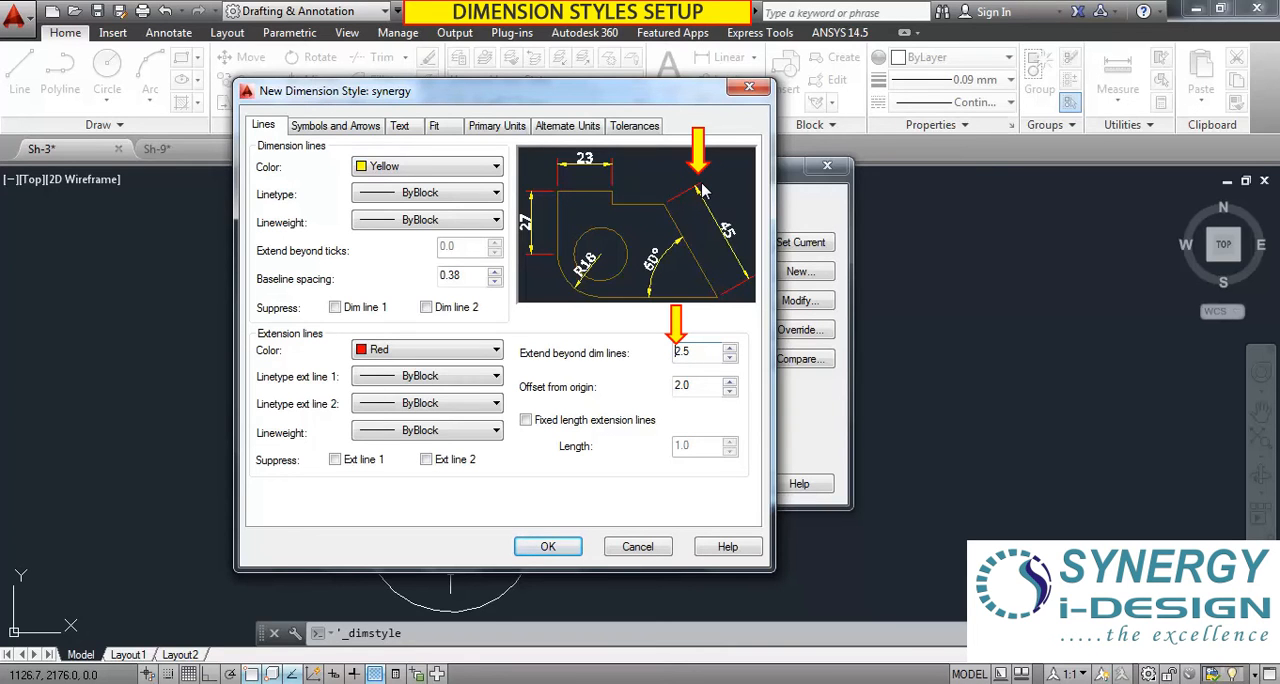
Try extending the extension lines 5.5 beyond the dimension lines, and set the value back to 2.
{"action": "left_click", "coordinate": [730, 349]}
{"action": "left_click", "coordinate": [730, 349]}
{"action": "left_click", "coordinate": [730, 349]}
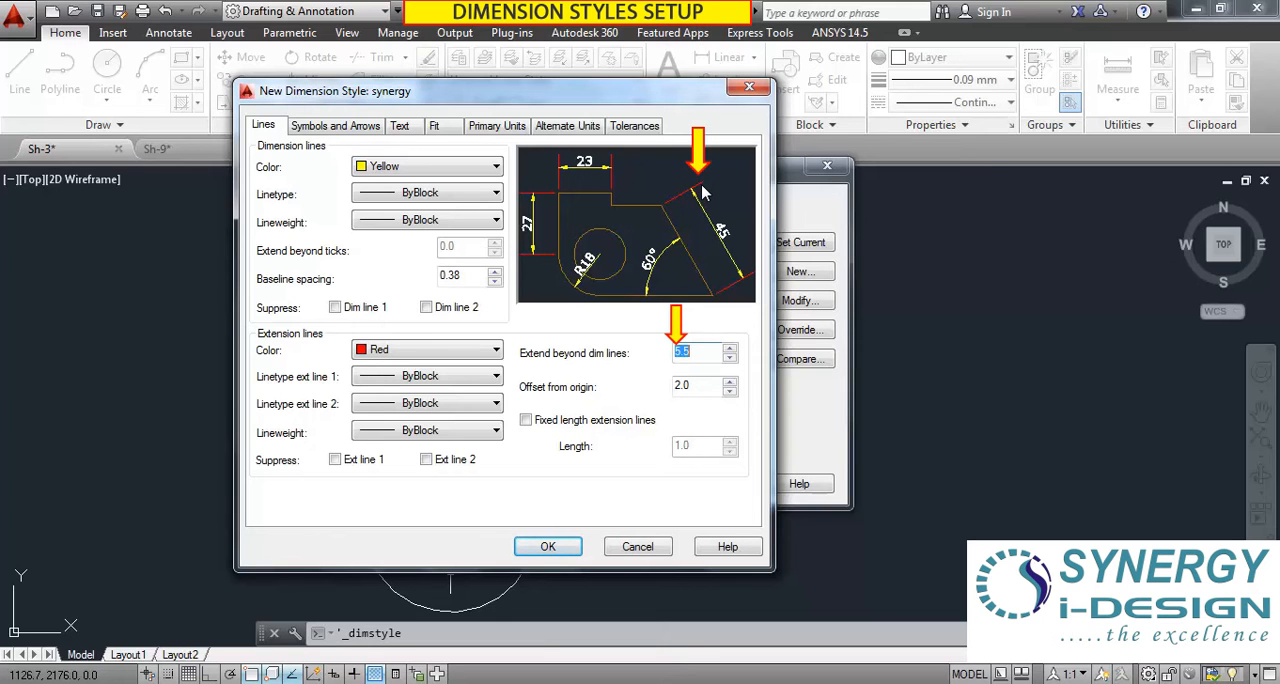
{"action": "left_click", "coordinate": [730, 358]}
{"action": "type", "text": "2"}
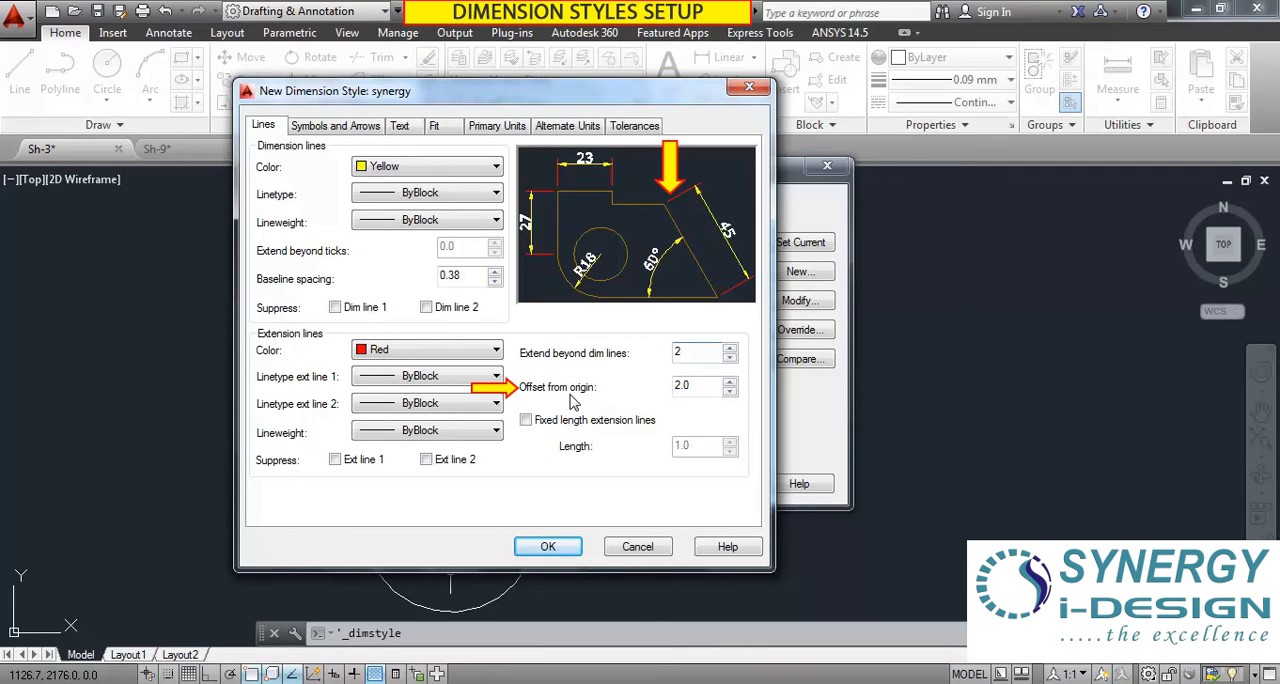
Try a larger extension line offset from origin before resetting it to 2, and toggle fixed length extension lines on and off.
{"action": "left_click", "coordinate": [730, 384]}
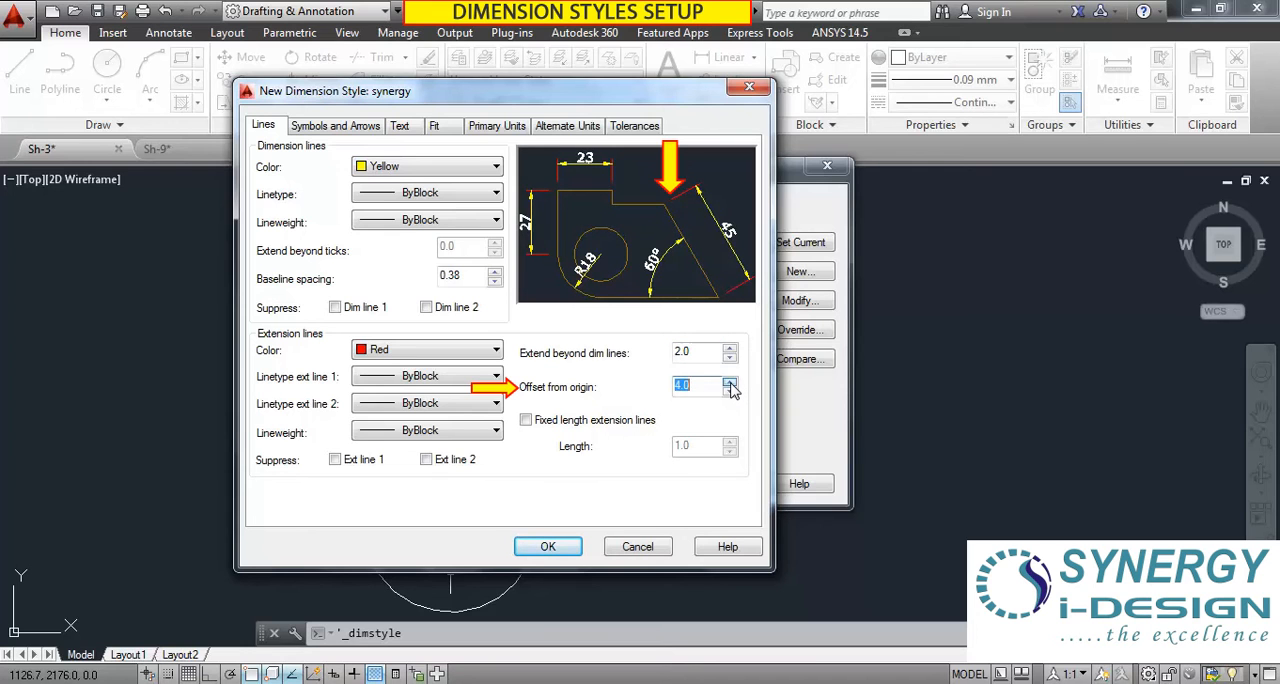
{"action": "left_click", "coordinate": [730, 384]}
{"action": "type", "text": "2"}
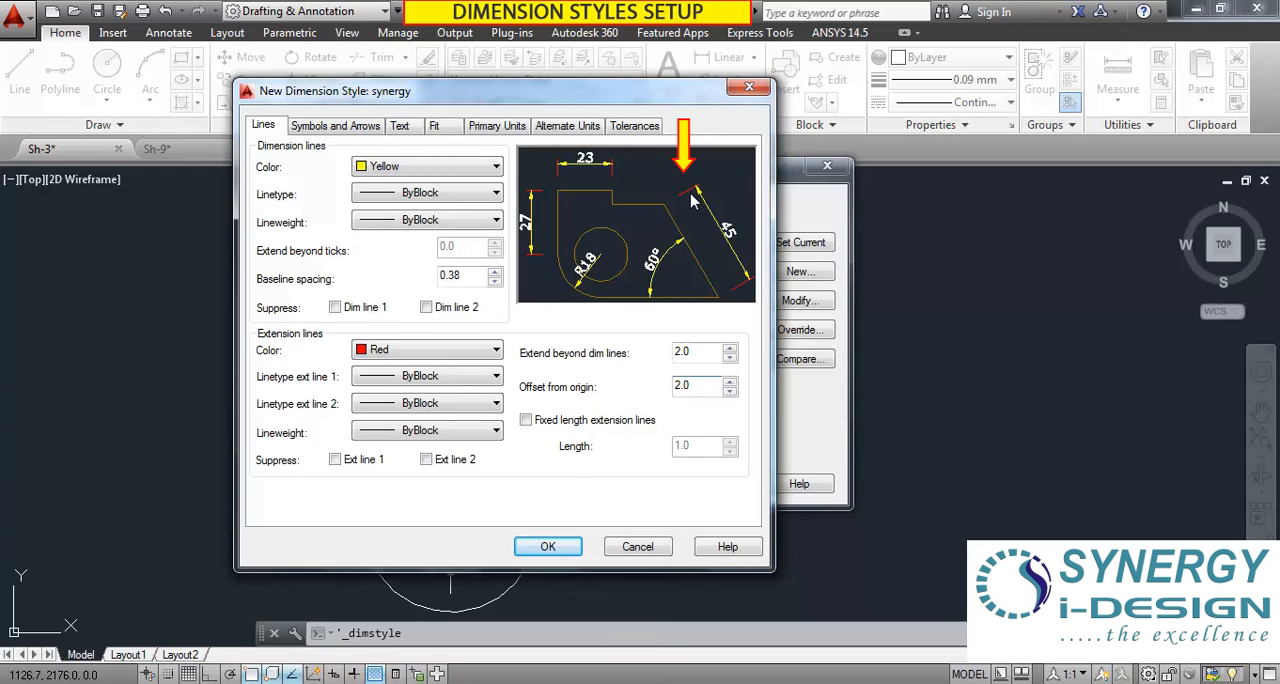
{"action": "left_click", "coordinate": [526, 421]}
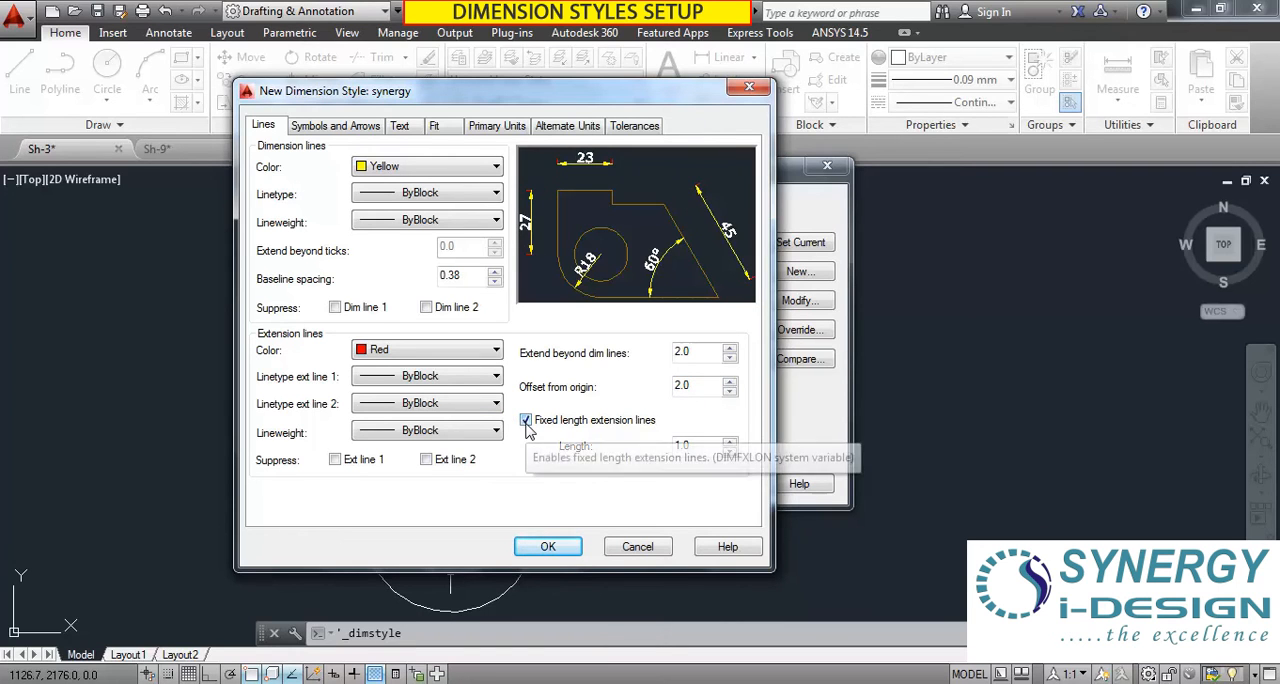
{"action": "left_click", "coordinate": [526, 421]}
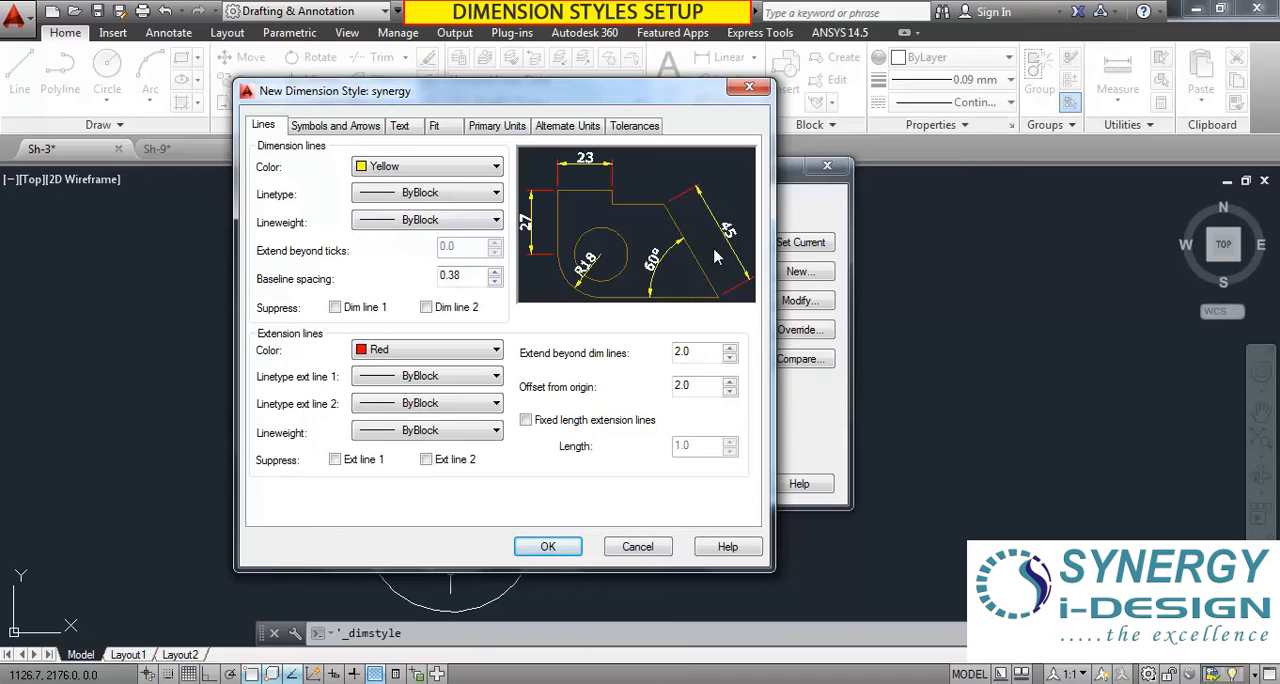
Set the synergy style's first arrowhead to Closed filled and its second arrowhead to Closed blank.
{"action": "left_click", "coordinate": [328, 130]}
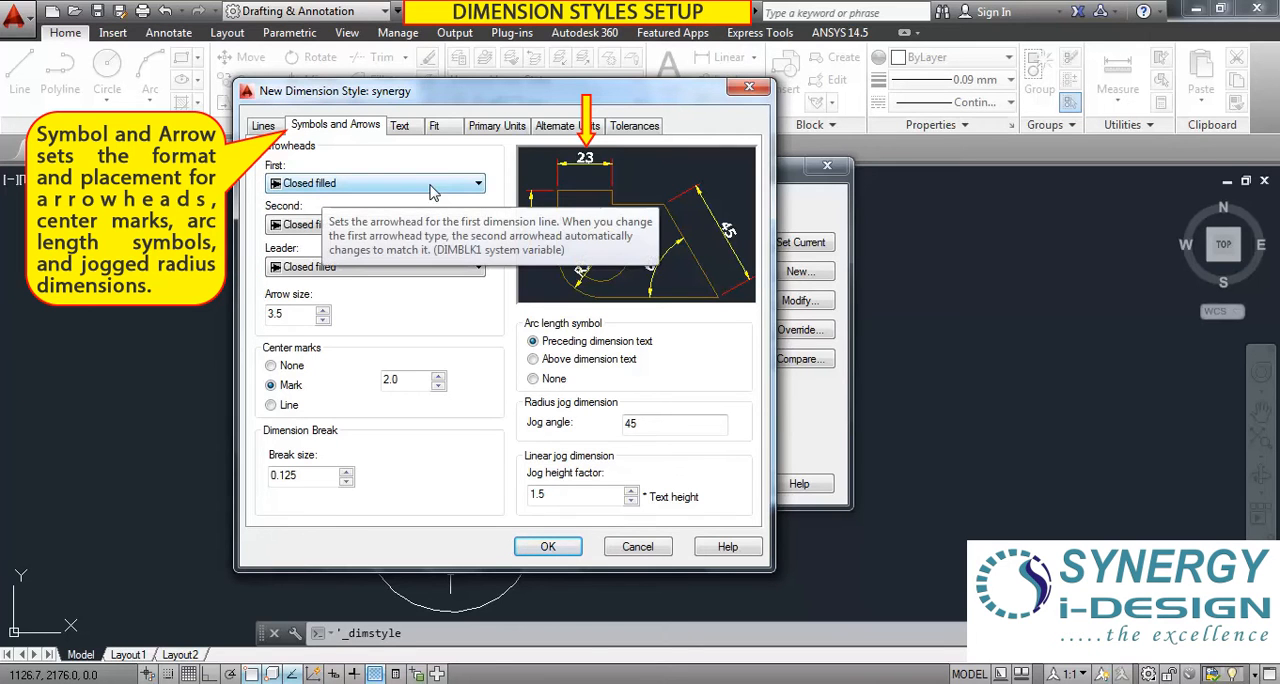
{"action": "left_click", "coordinate": [476, 186]}
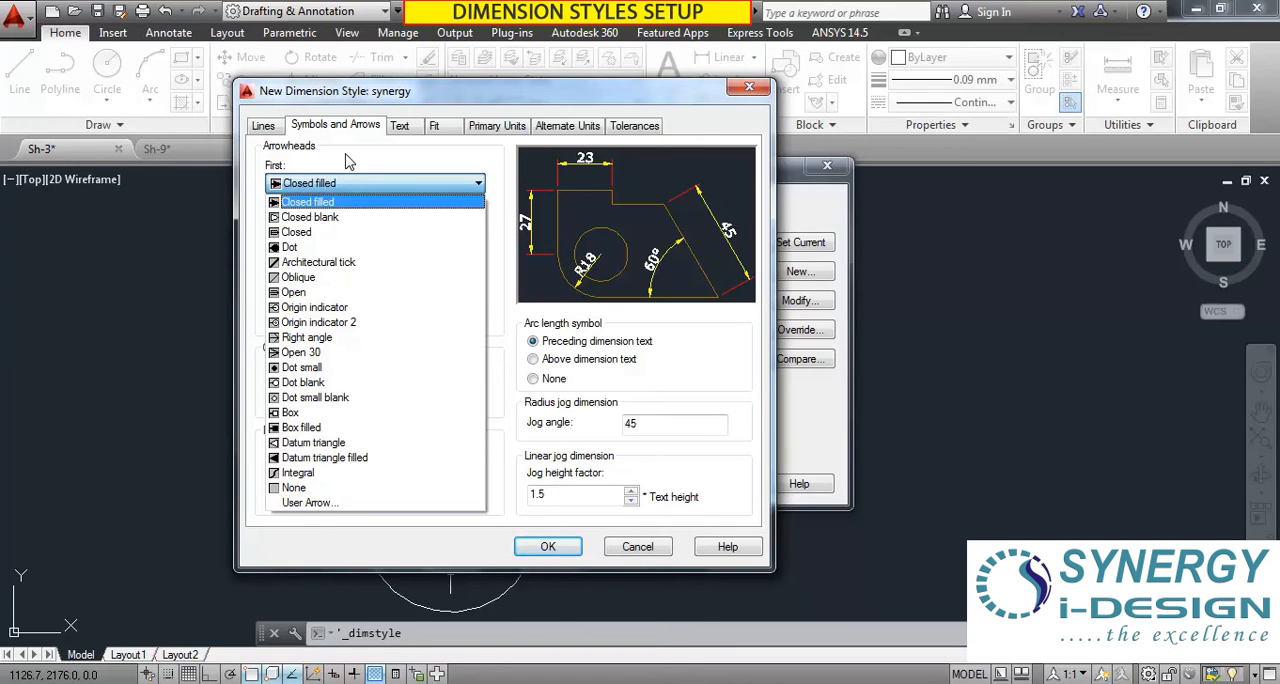
{"action": "left_click", "coordinate": [350, 183]}
{"action": "left_click", "coordinate": [307, 184]}
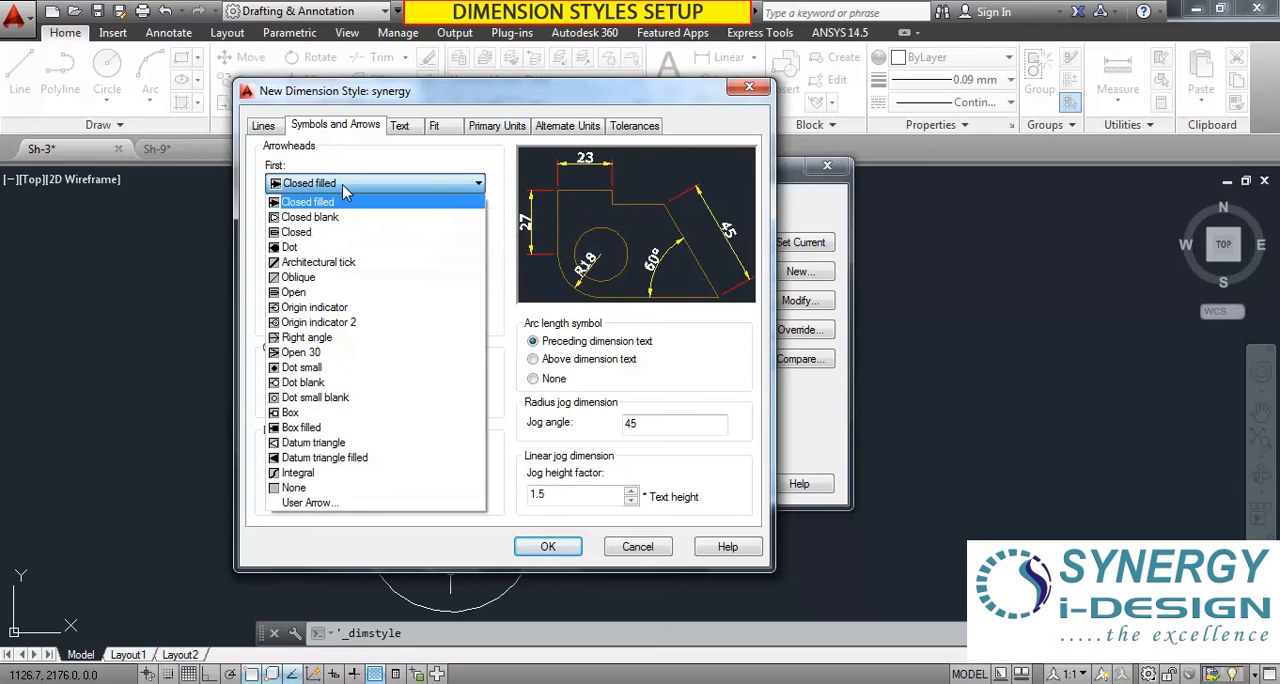
{"action": "left_click", "coordinate": [340, 203]}
{"action": "left_click", "coordinate": [340, 228]}
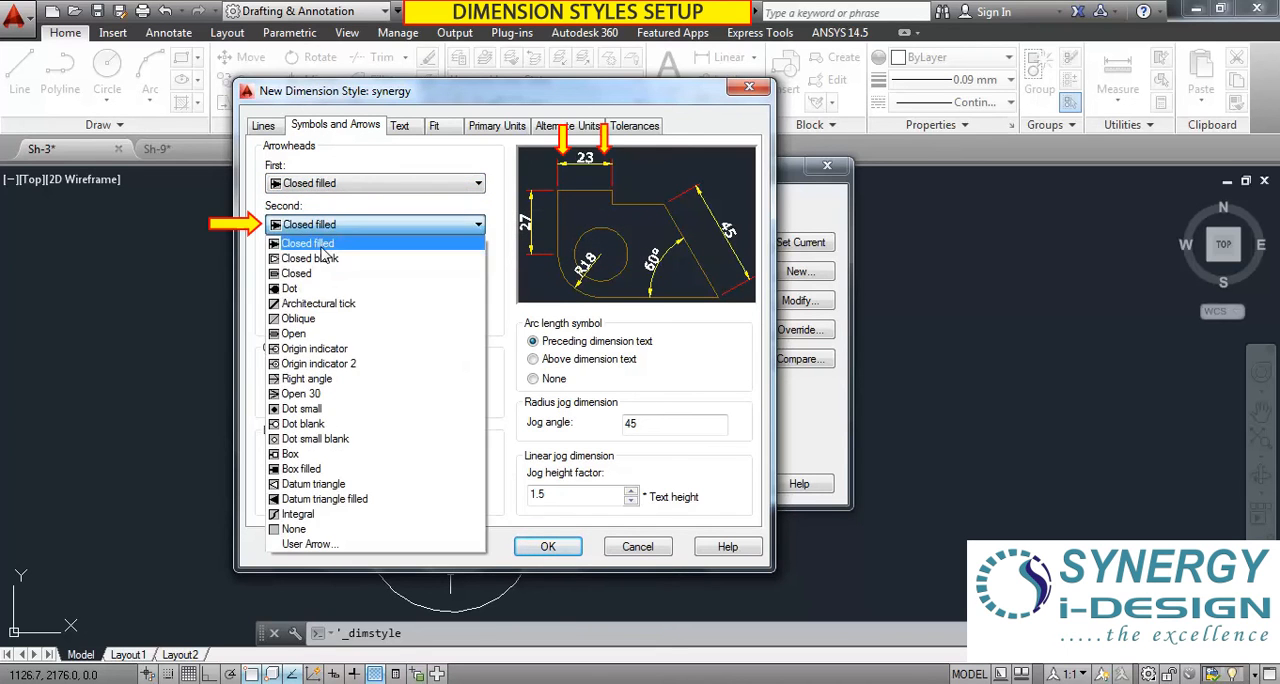
{"action": "left_click", "coordinate": [318, 256]}
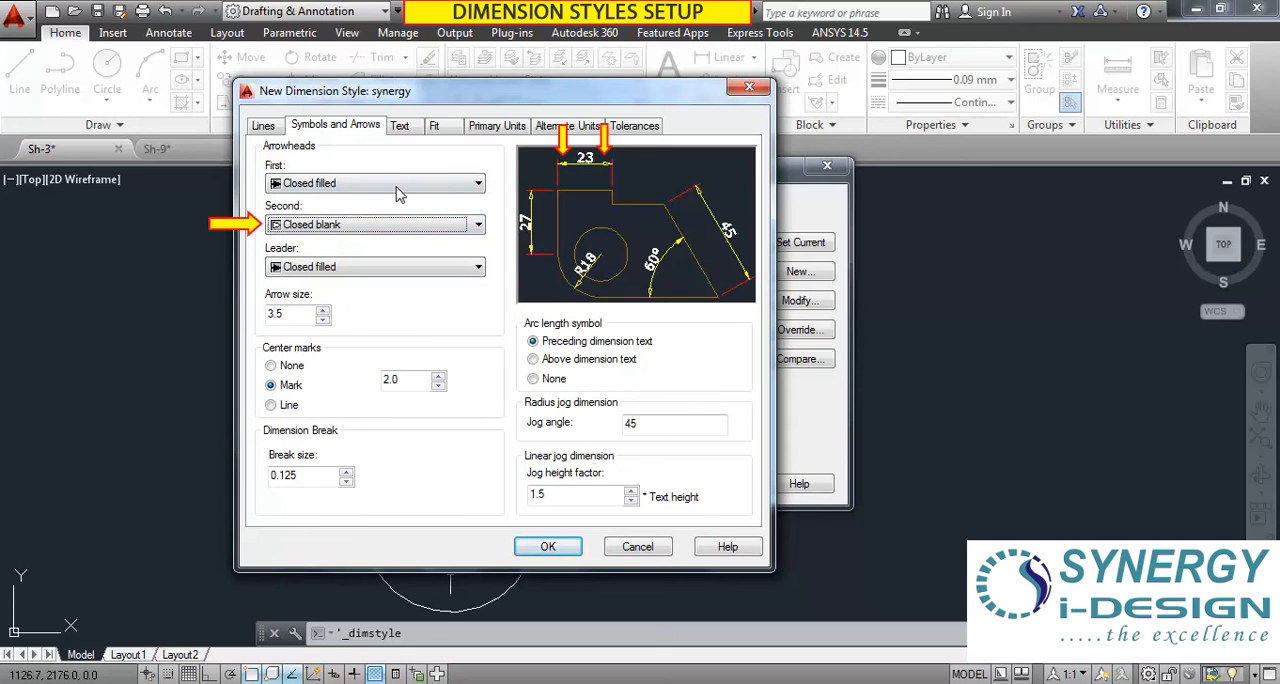
Set the second arrowhead to Closed filled and the arrow size to 3.0.
{"action": "left_click", "coordinate": [336, 222]}
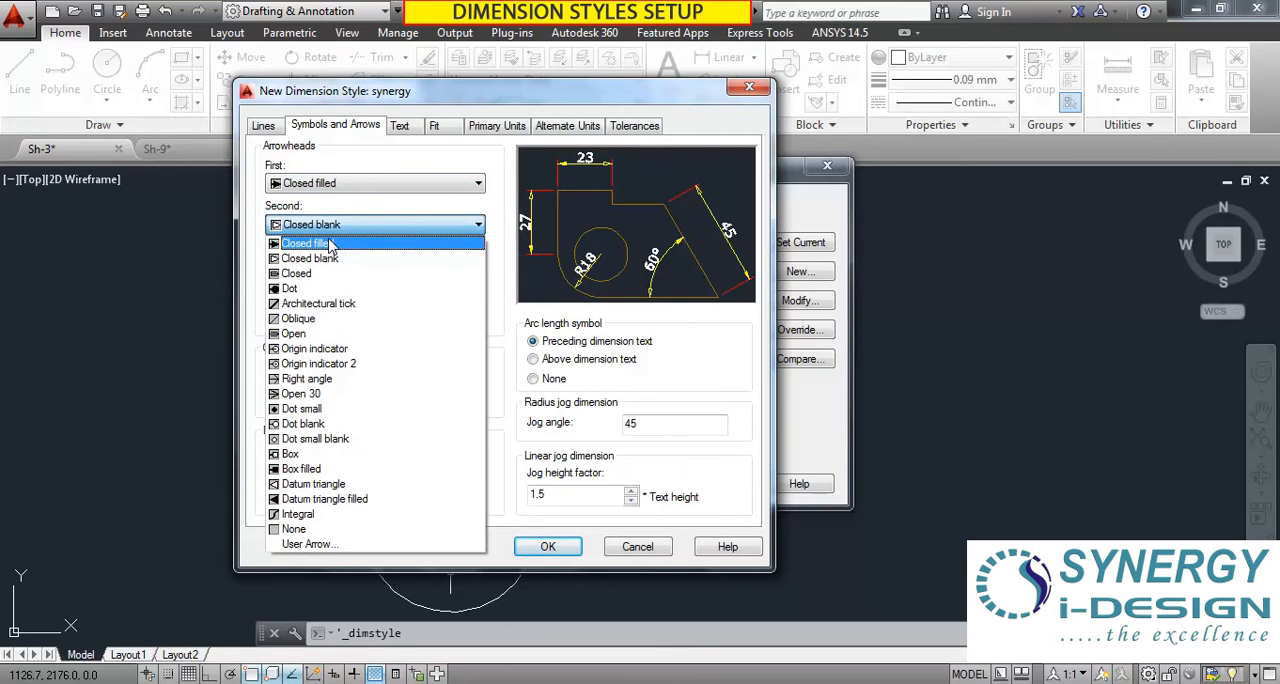
{"action": "left_click", "coordinate": [330, 246]}
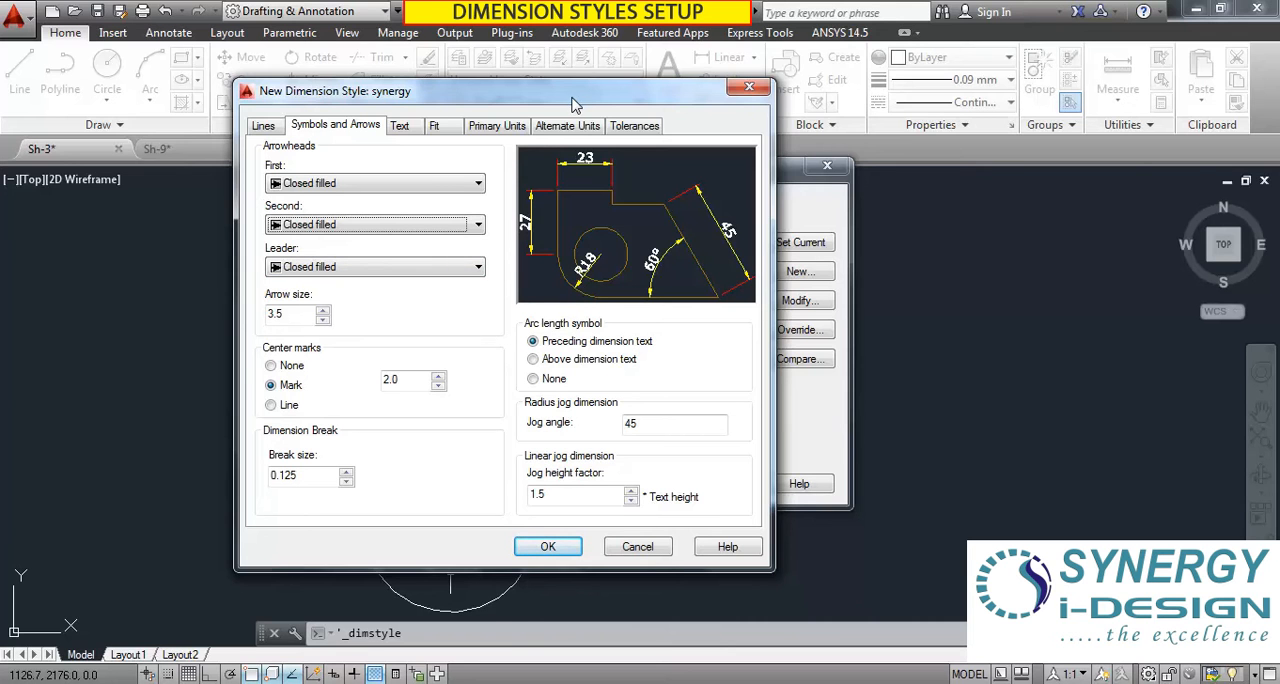
{"action": "left_click_drag", "start_coordinate": [573, 100], "coordinate": [536, 27]}
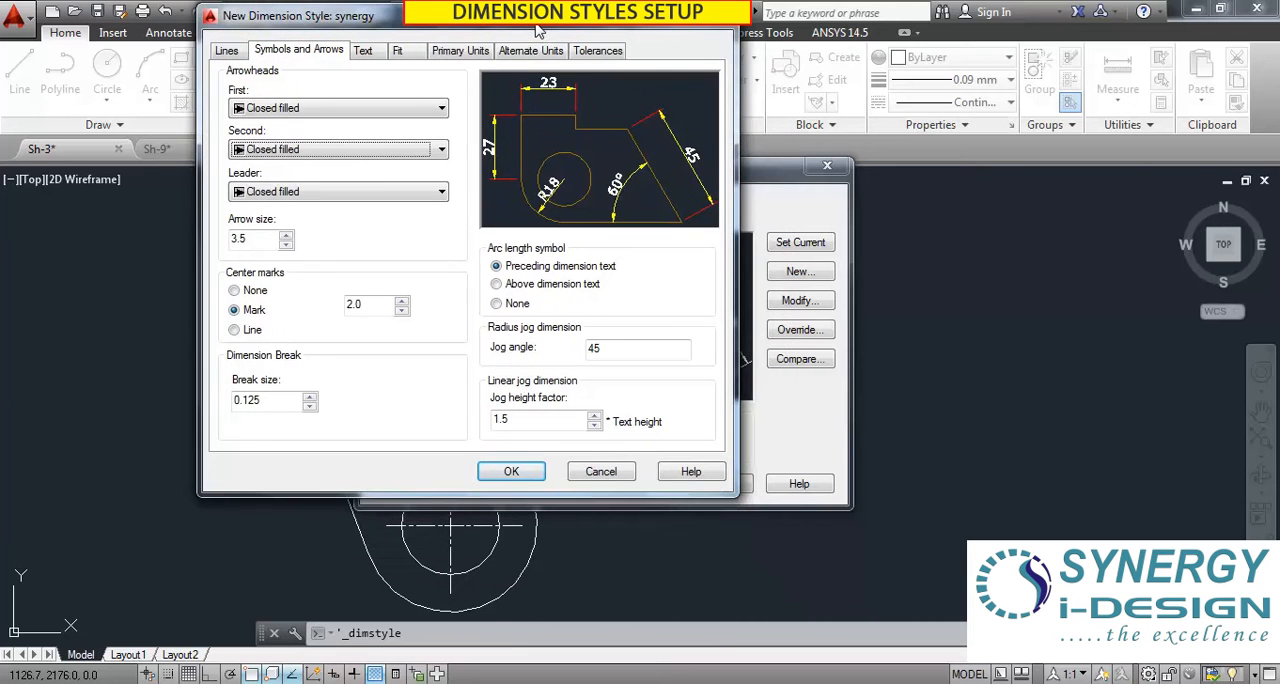
{"action": "left_click", "coordinate": [252, 240]}
{"action": "left_click", "coordinate": [258, 242]}
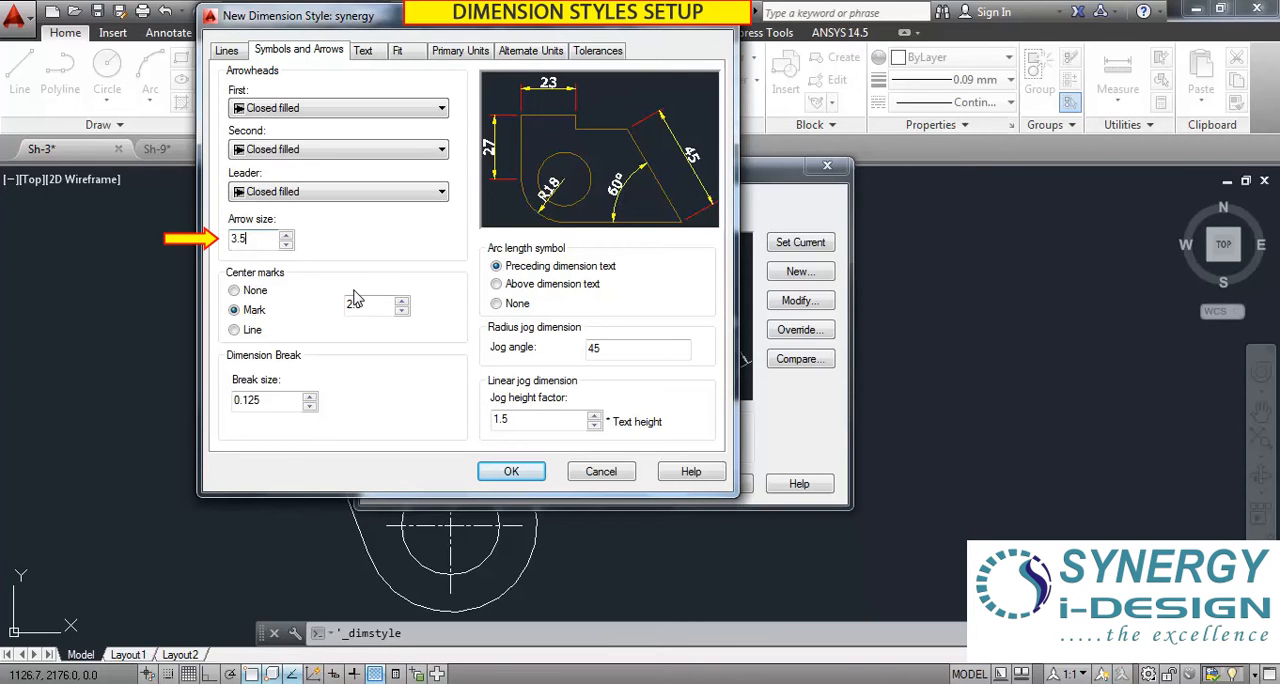
{"action": "double_click", "coordinate": [232, 240]}
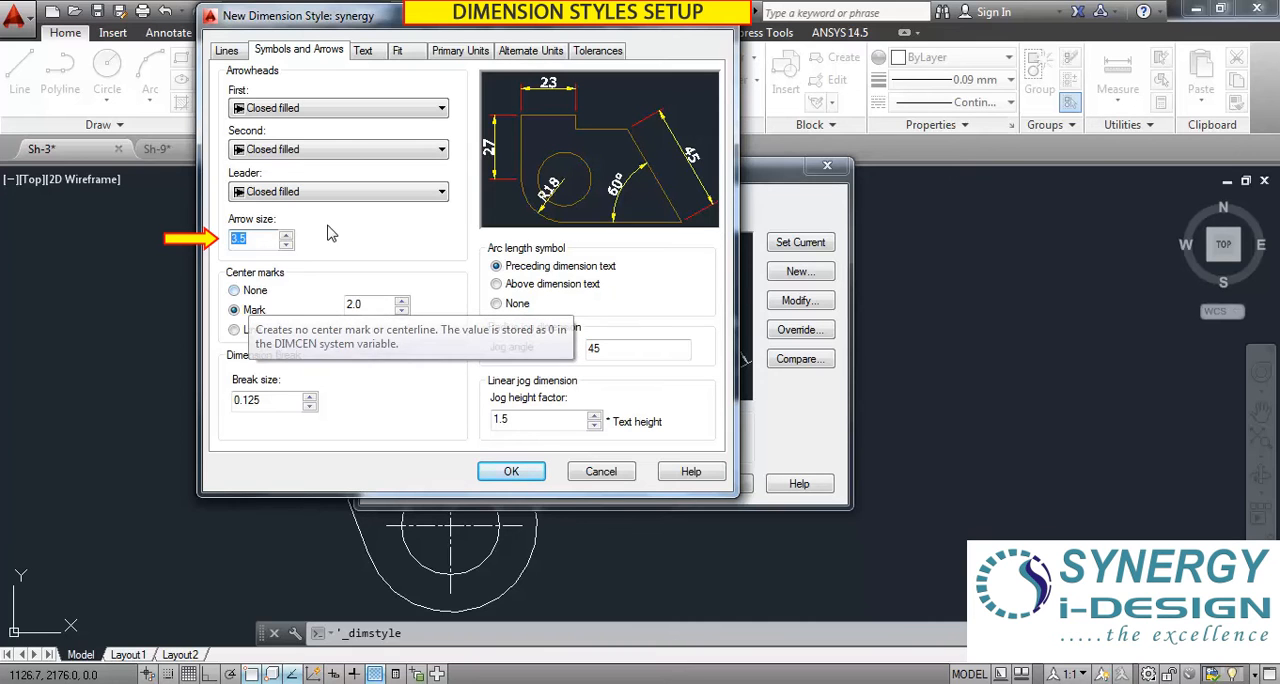
{"action": "left_click", "coordinate": [286, 235]}
{"action": "left_click", "coordinate": [286, 235]}
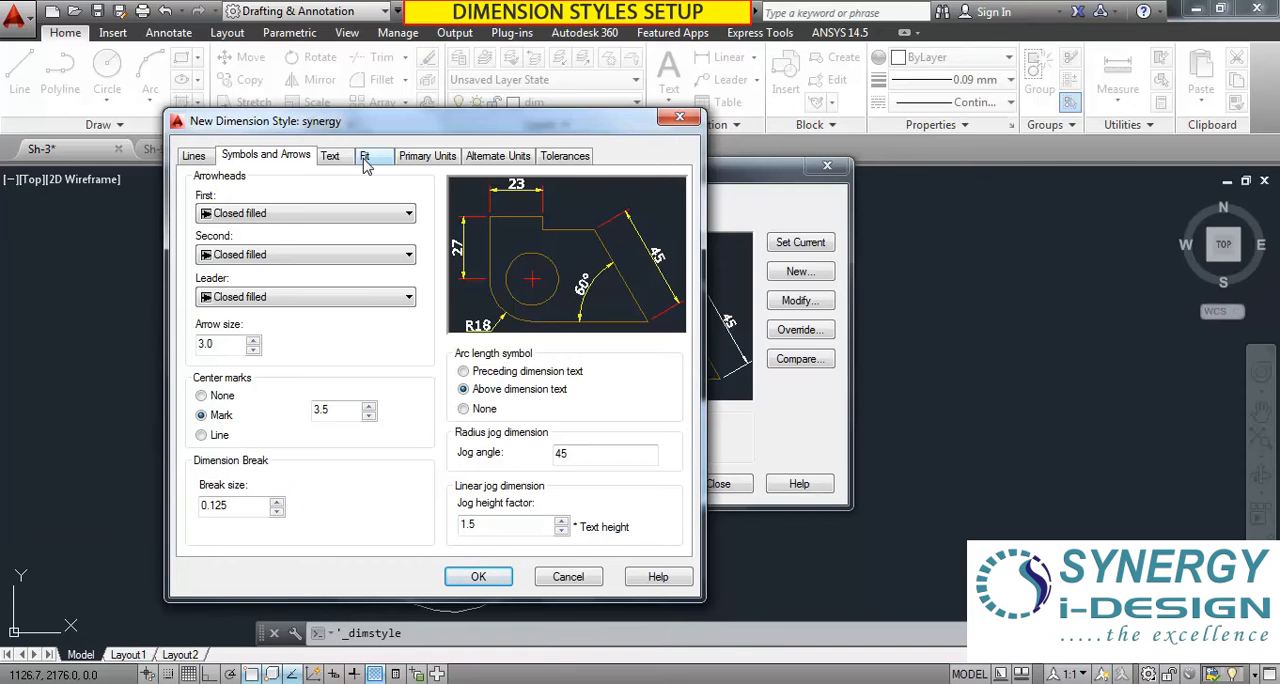
Make the Standard text style current with the Verdana font and Regular font style for the dimension text.
{"action": "left_click_drag", "start_coordinate": [362, 133], "coordinate": [316, 57]}
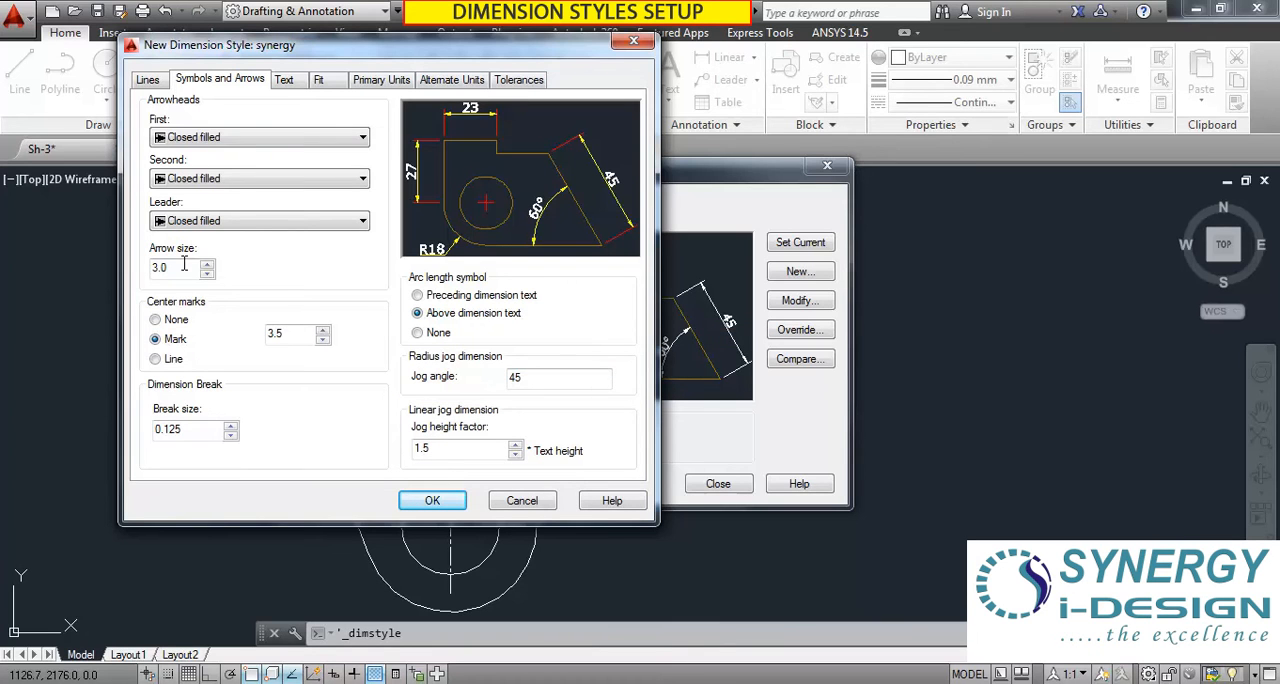
{"action": "left_click", "coordinate": [284, 82]}
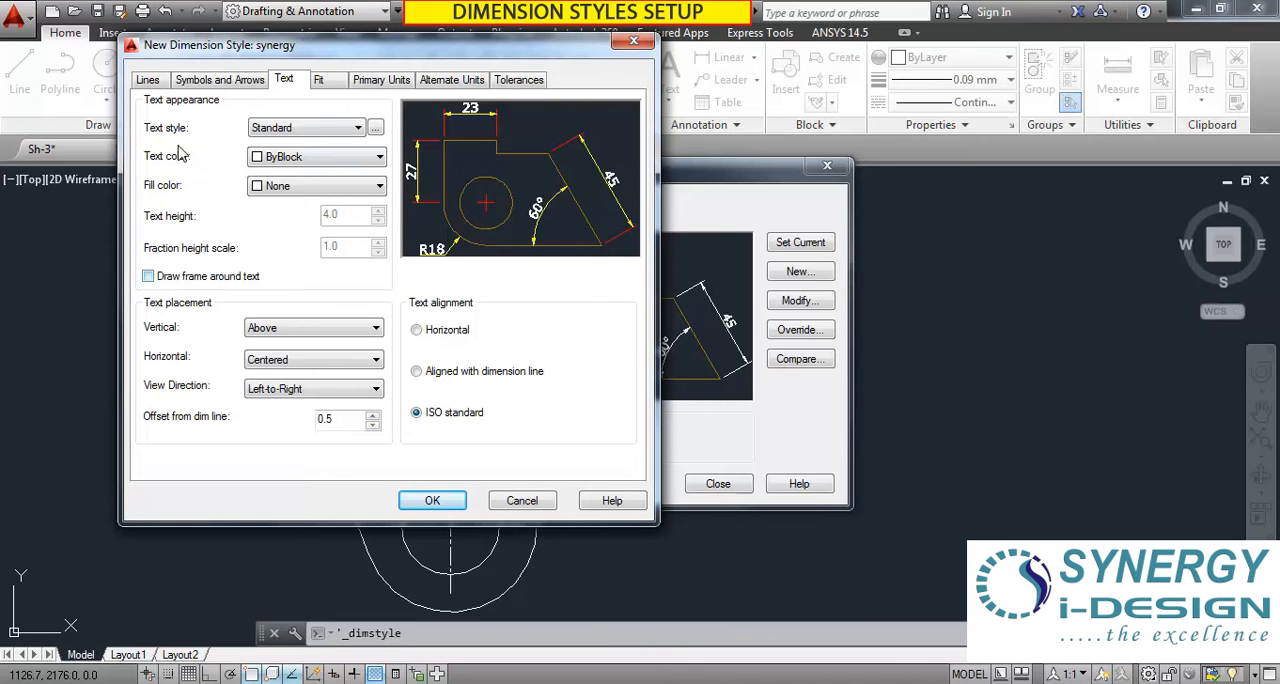
{"action": "left_click", "coordinate": [375, 129]}
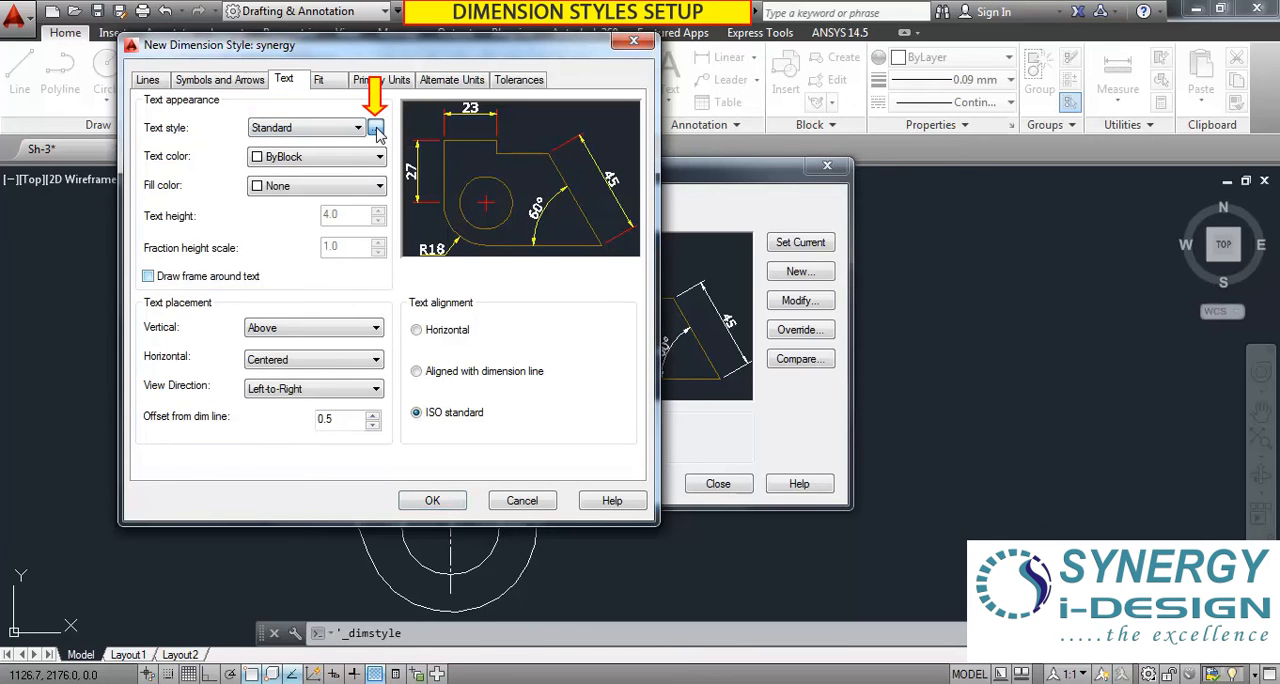
{"action": "left_click_drag", "start_coordinate": [322, 112], "coordinate": [249, 63]}
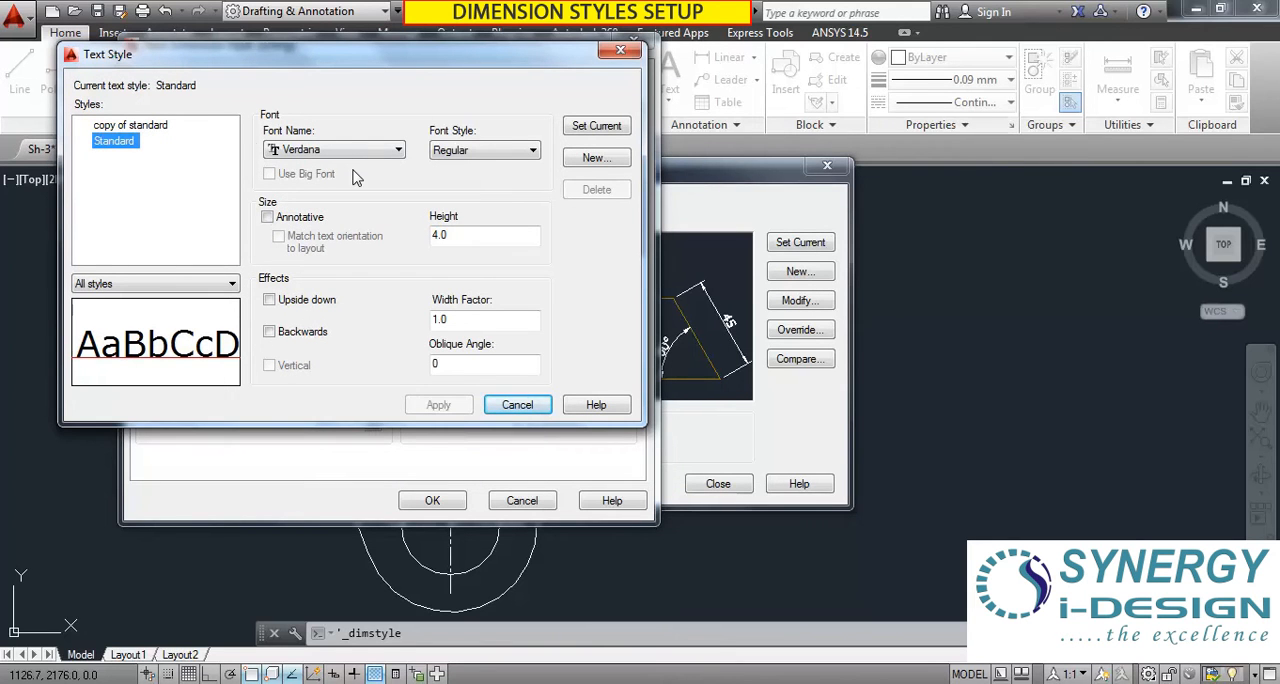
{"action": "left_click", "coordinate": [395, 152]}
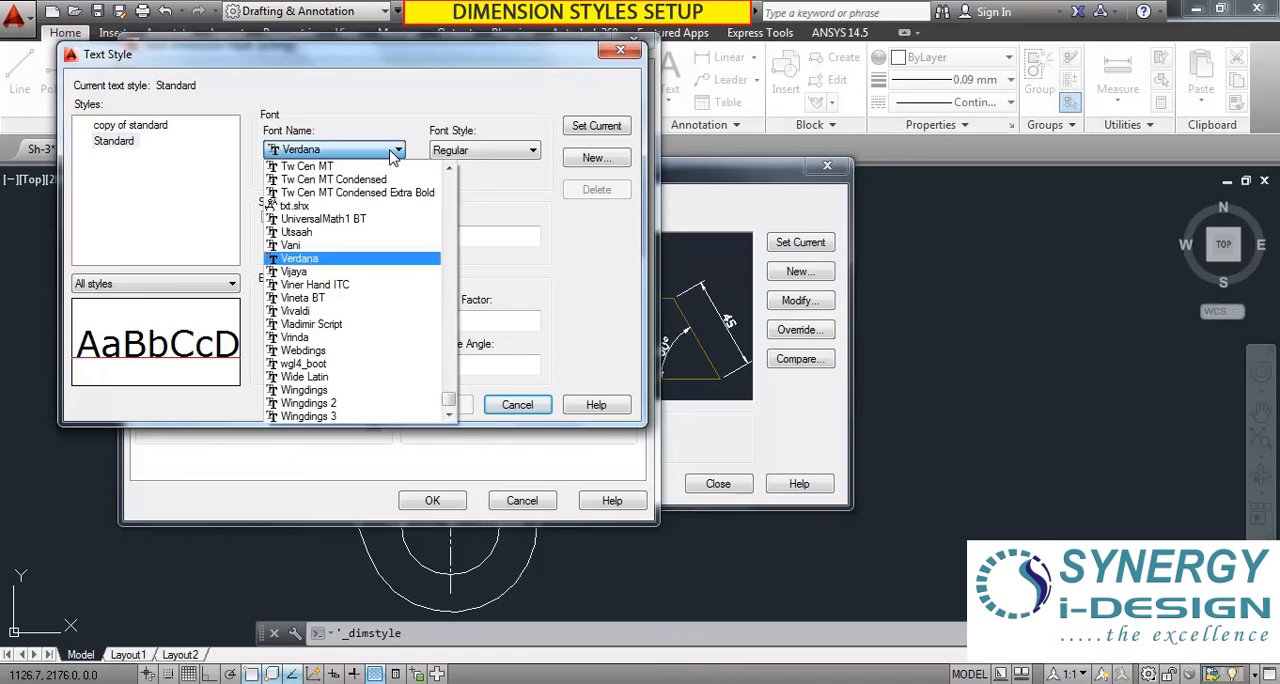
{"action": "left_click", "coordinate": [490, 205]}
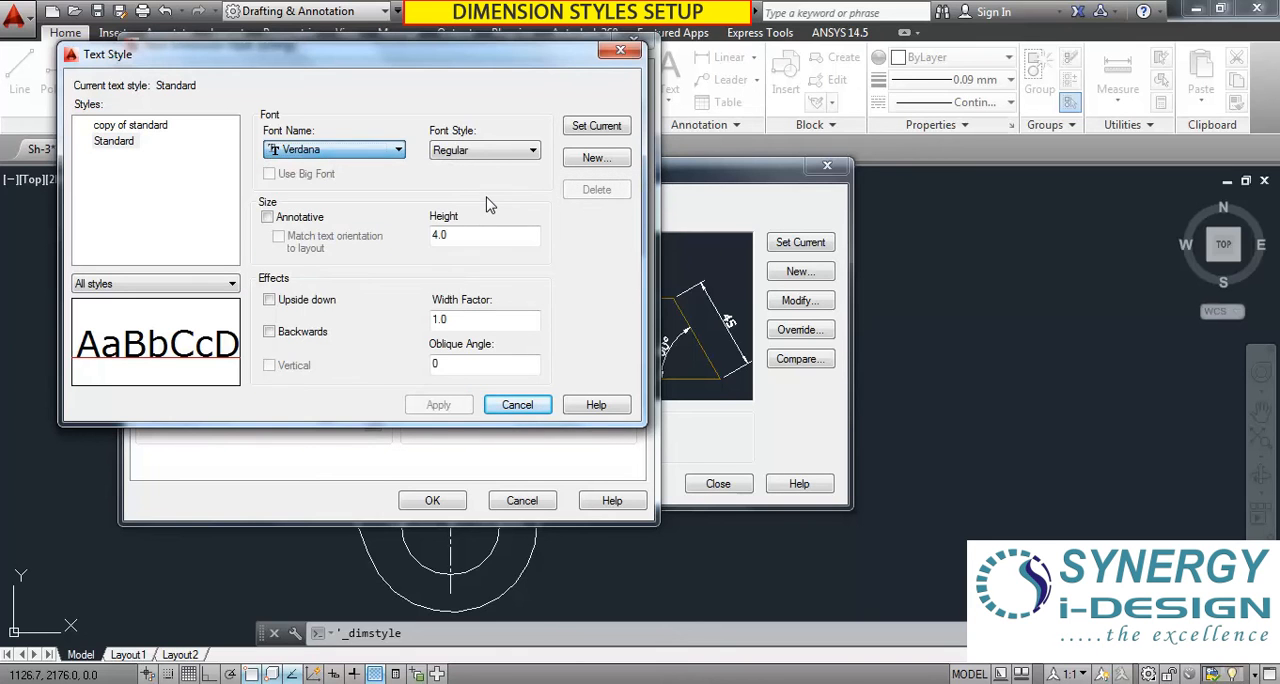
{"action": "left_click", "coordinate": [472, 152]}
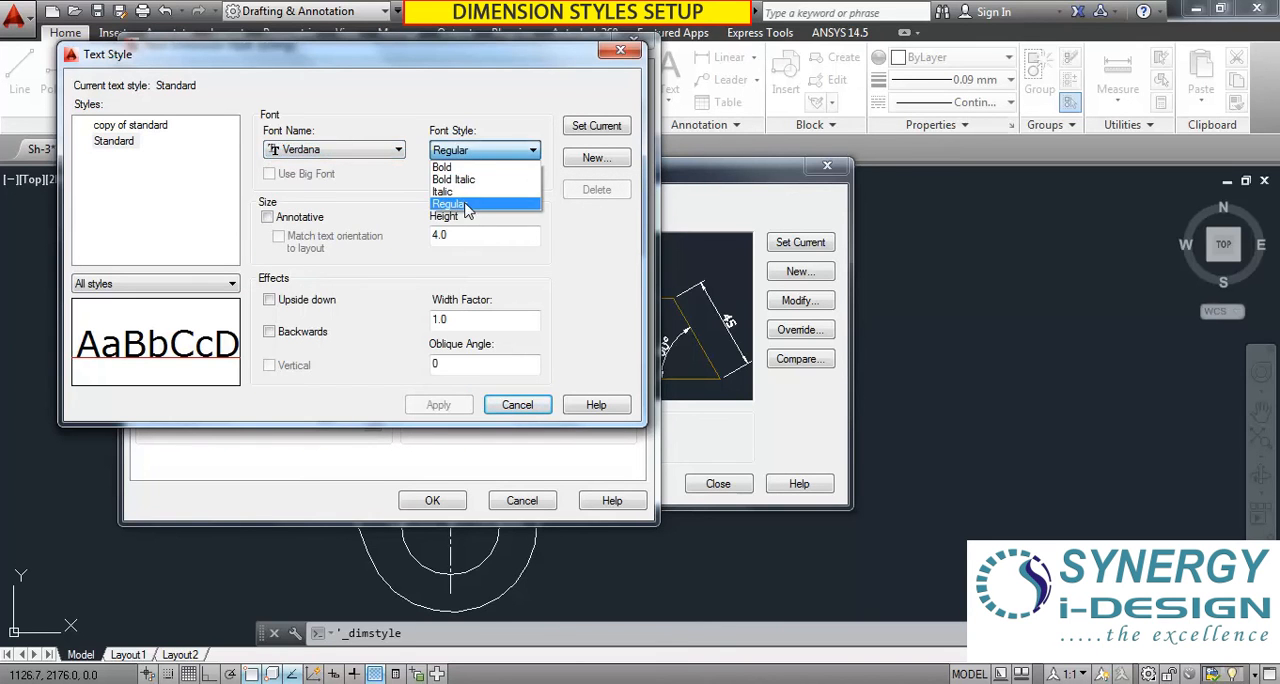
{"action": "left_click", "coordinate": [465, 205]}
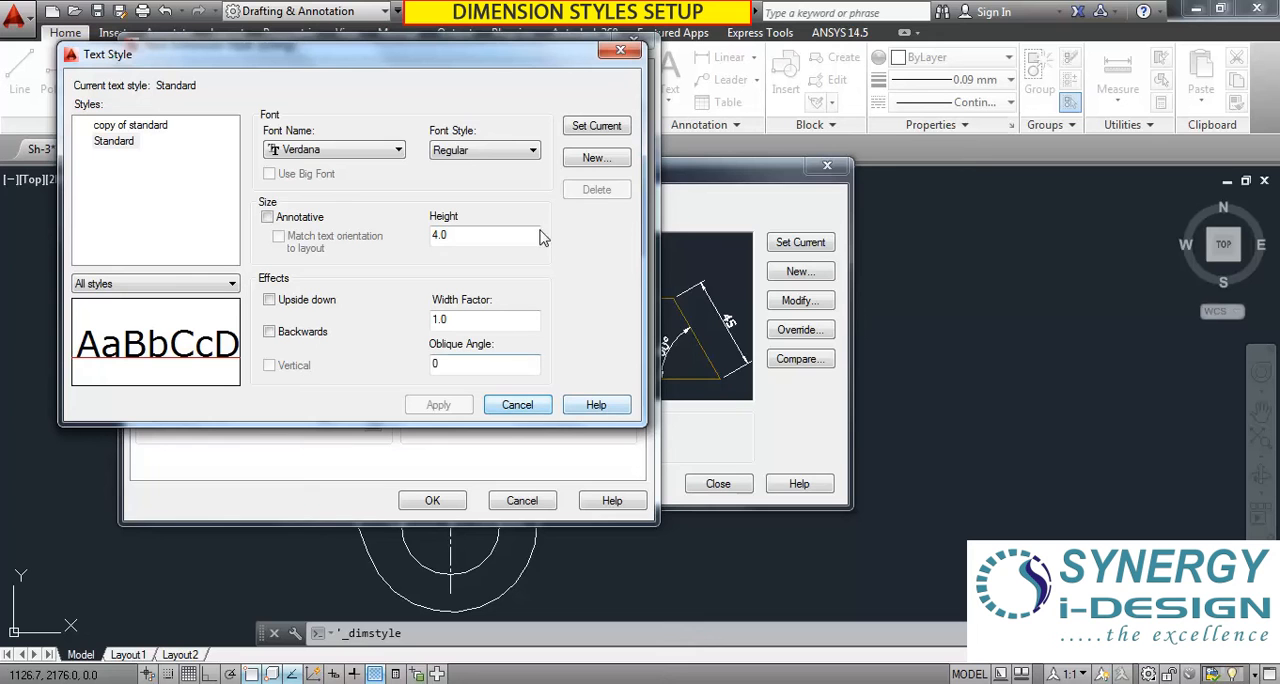
{"action": "left_click", "coordinate": [592, 127]}
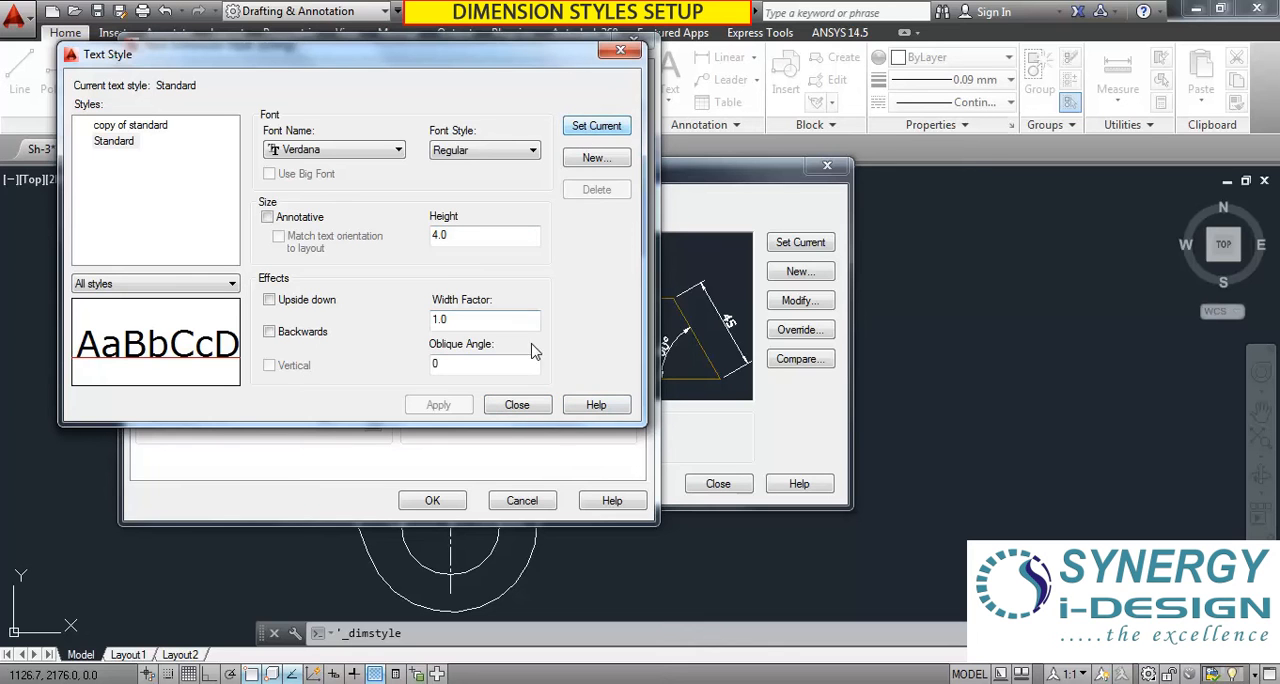
{"action": "left_click", "coordinate": [518, 404]}
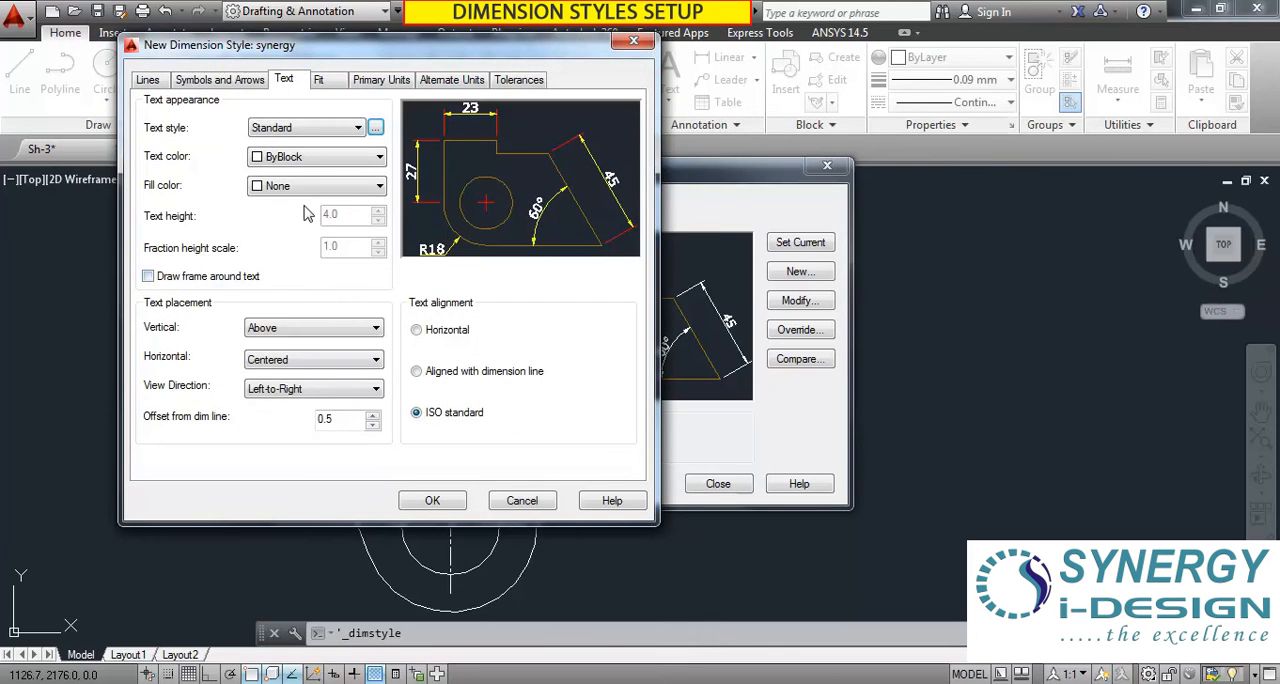
{"action": "left_click", "coordinate": [355, 160]}
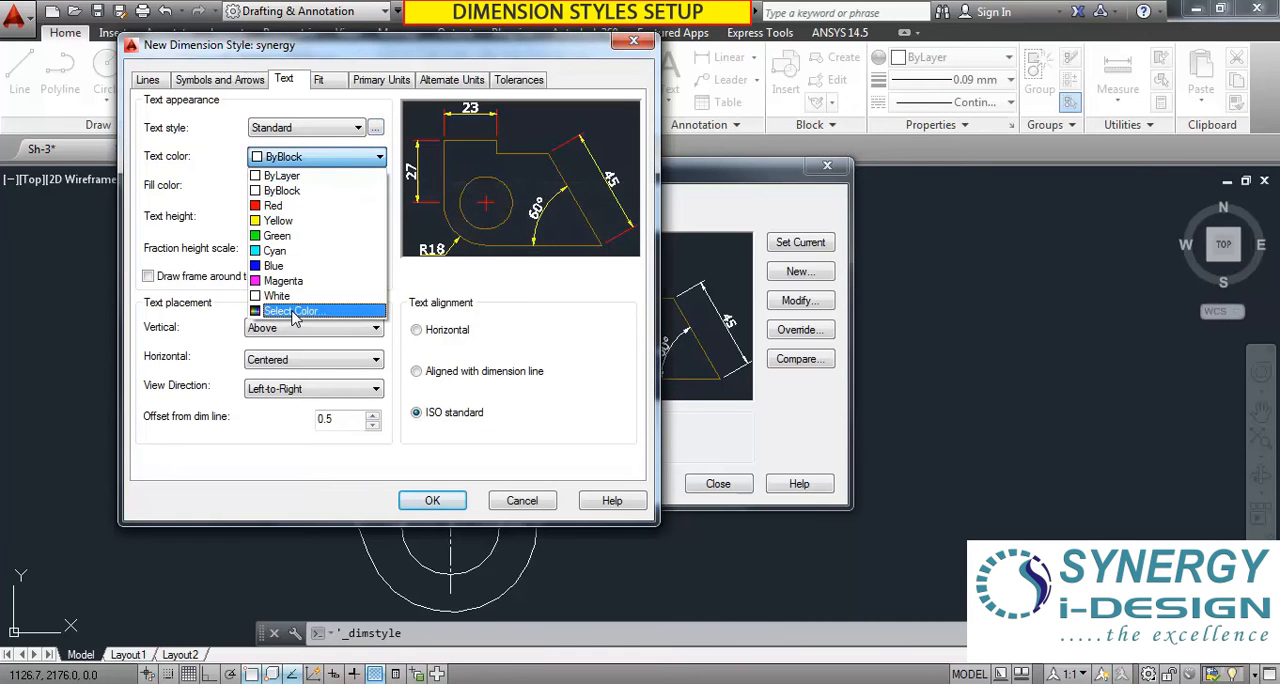
{"action": "left_click", "coordinate": [294, 312]}
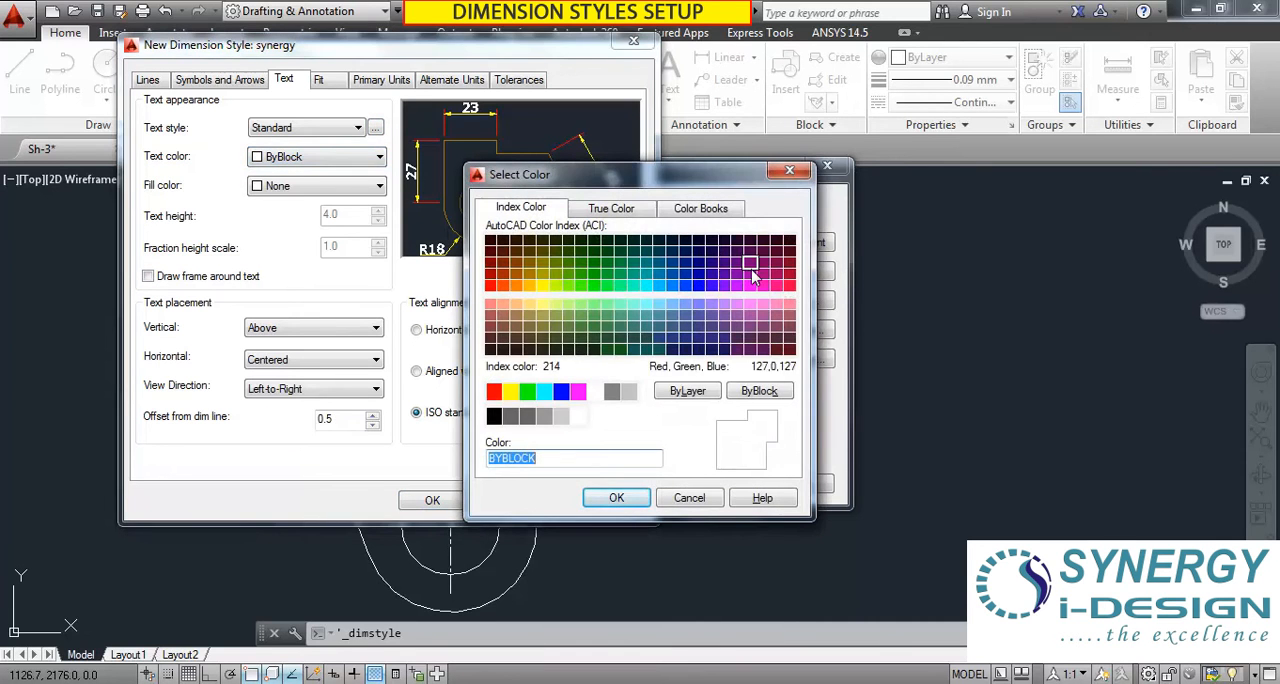
{"action": "left_click", "coordinate": [789, 173]}
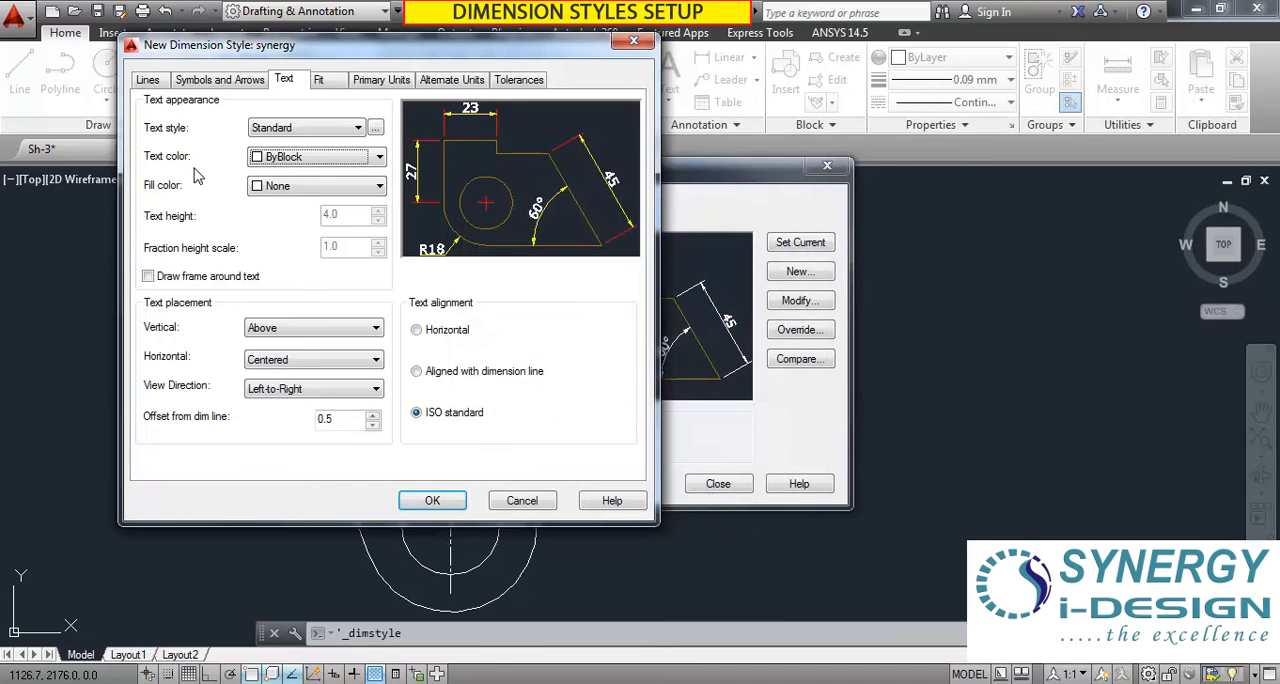
Try a Blue text fill and a frame around the dimension text, resetting the fill to None and the frame to off.
{"action": "left_click", "coordinate": [378, 187]}
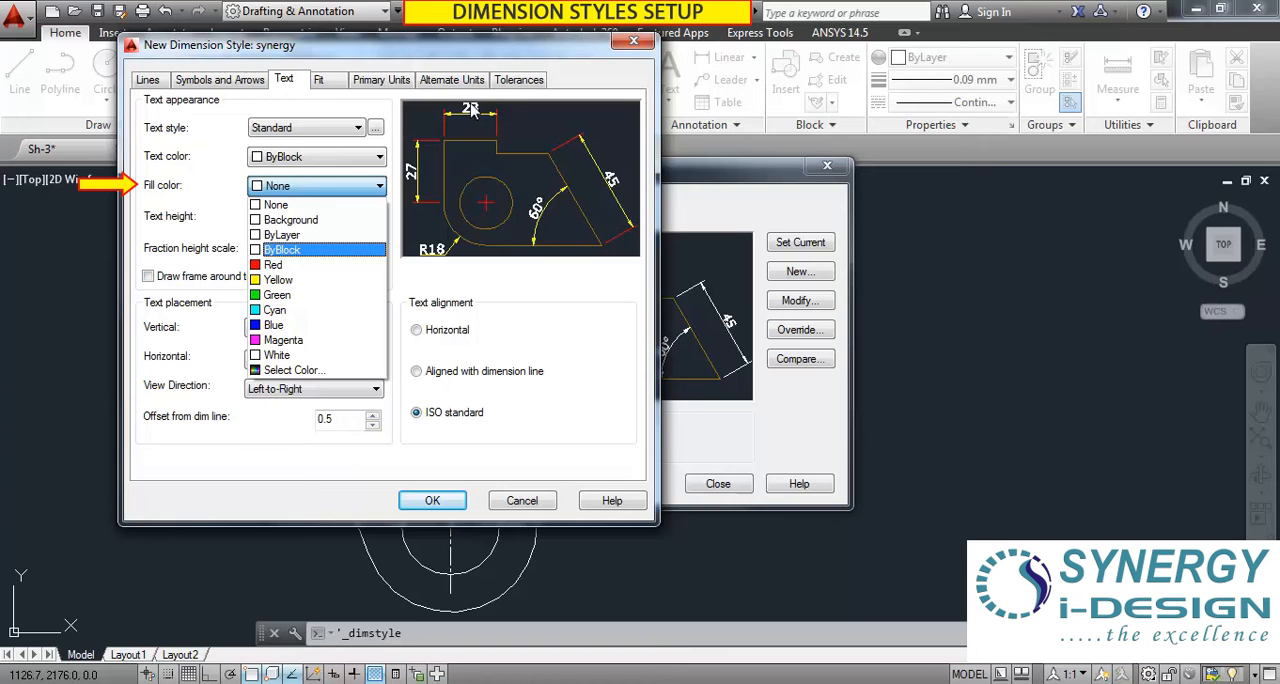
{"action": "left_click", "coordinate": [276, 325]}
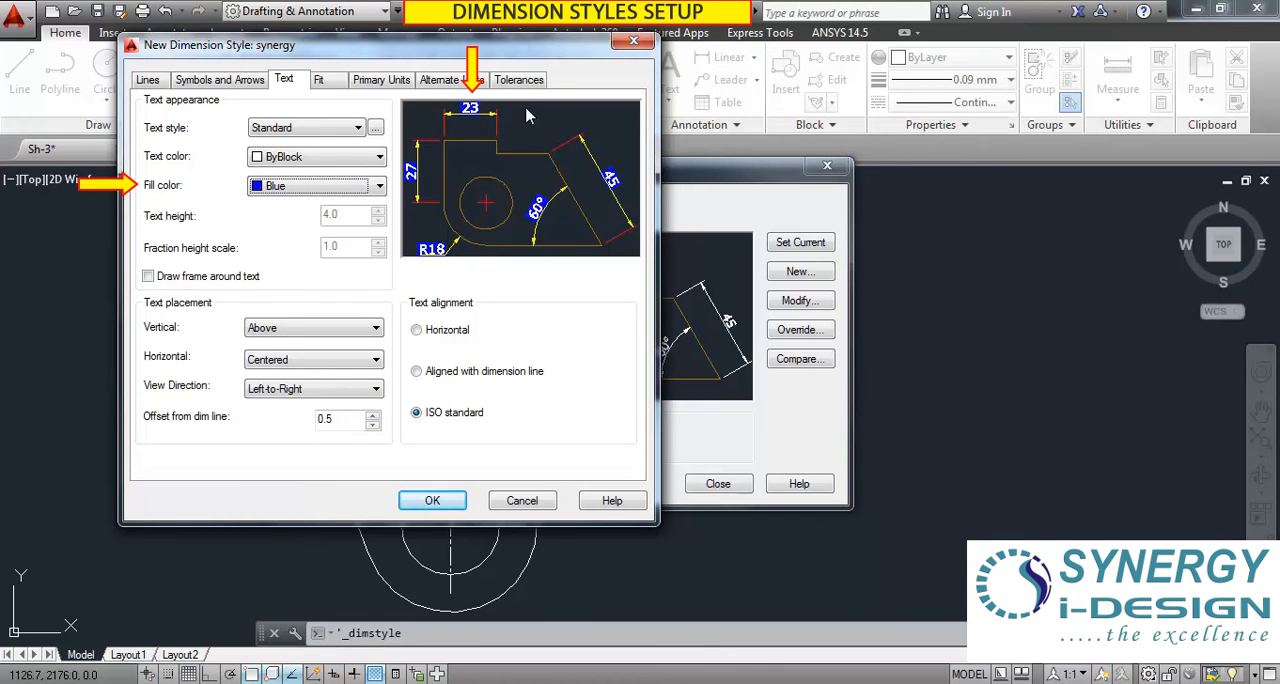
{"action": "left_click", "coordinate": [366, 187]}
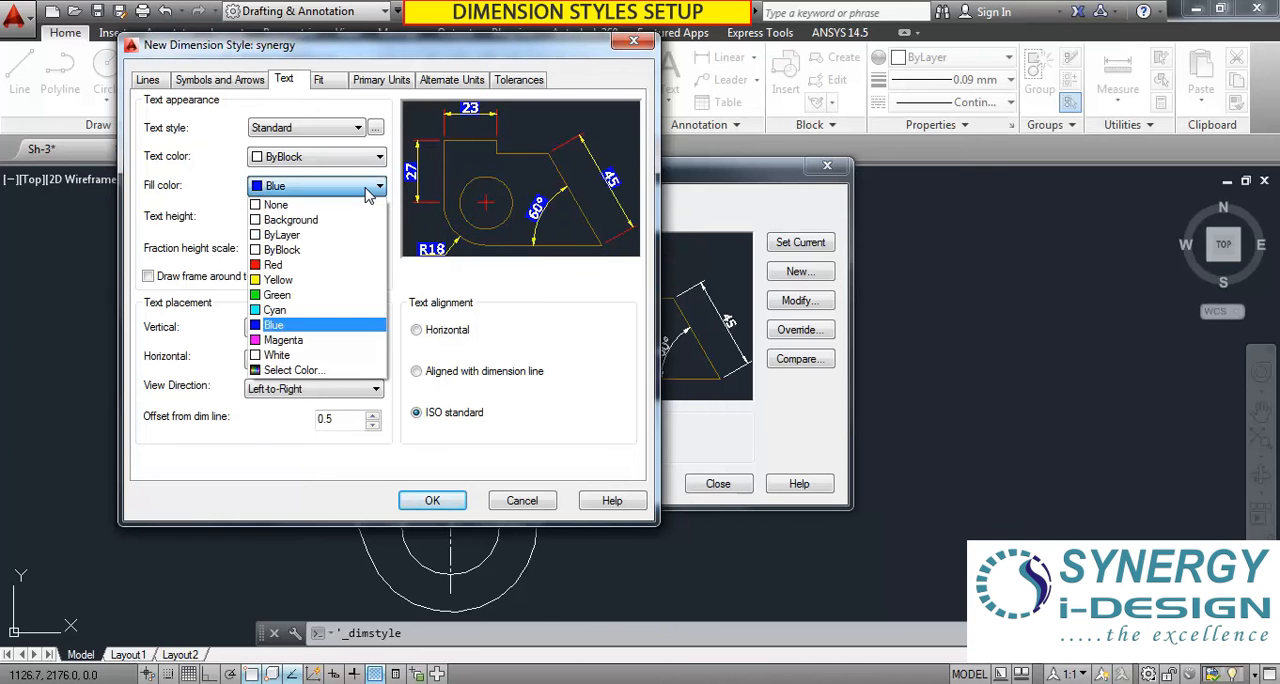
{"action": "left_click", "coordinate": [300, 206]}
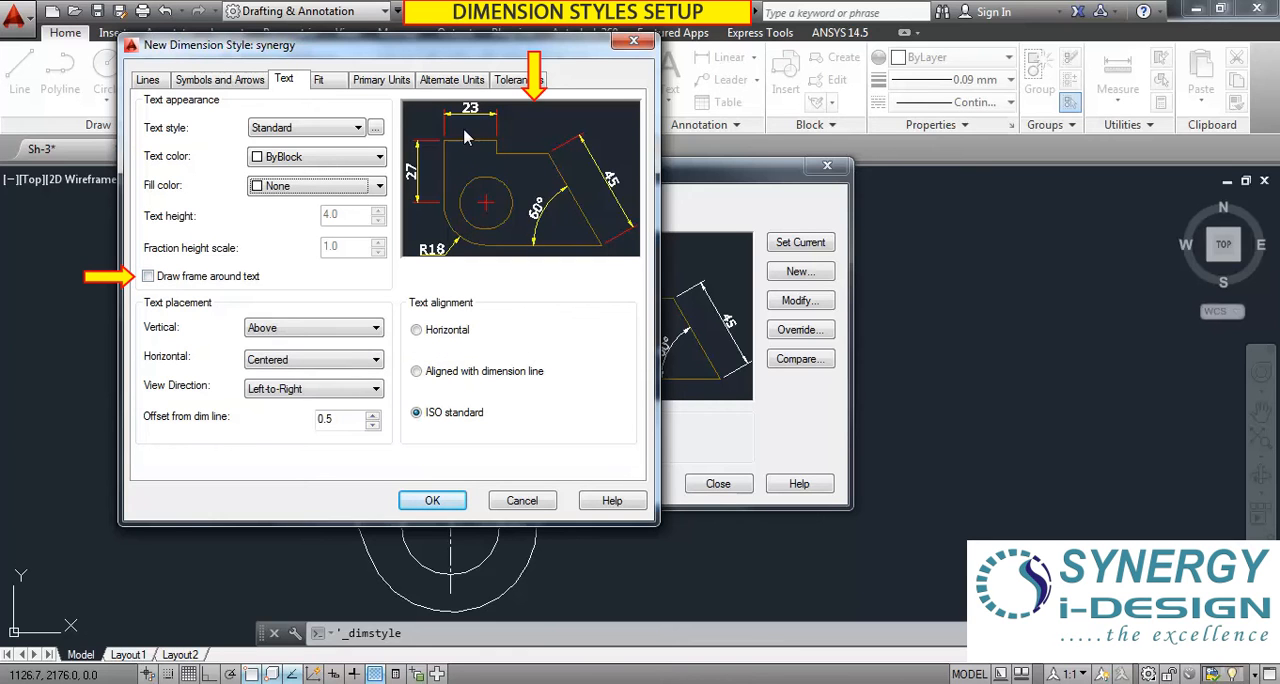
{"action": "left_click", "coordinate": [148, 276]}
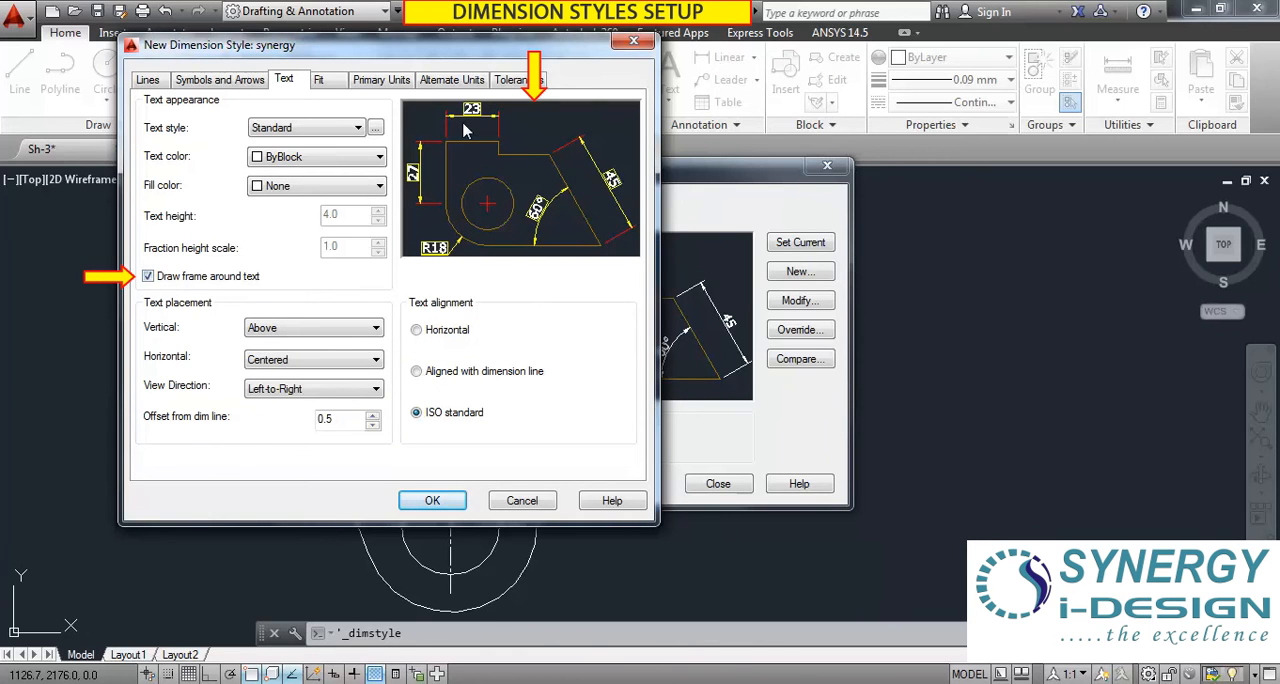
{"action": "left_click", "coordinate": [148, 276]}
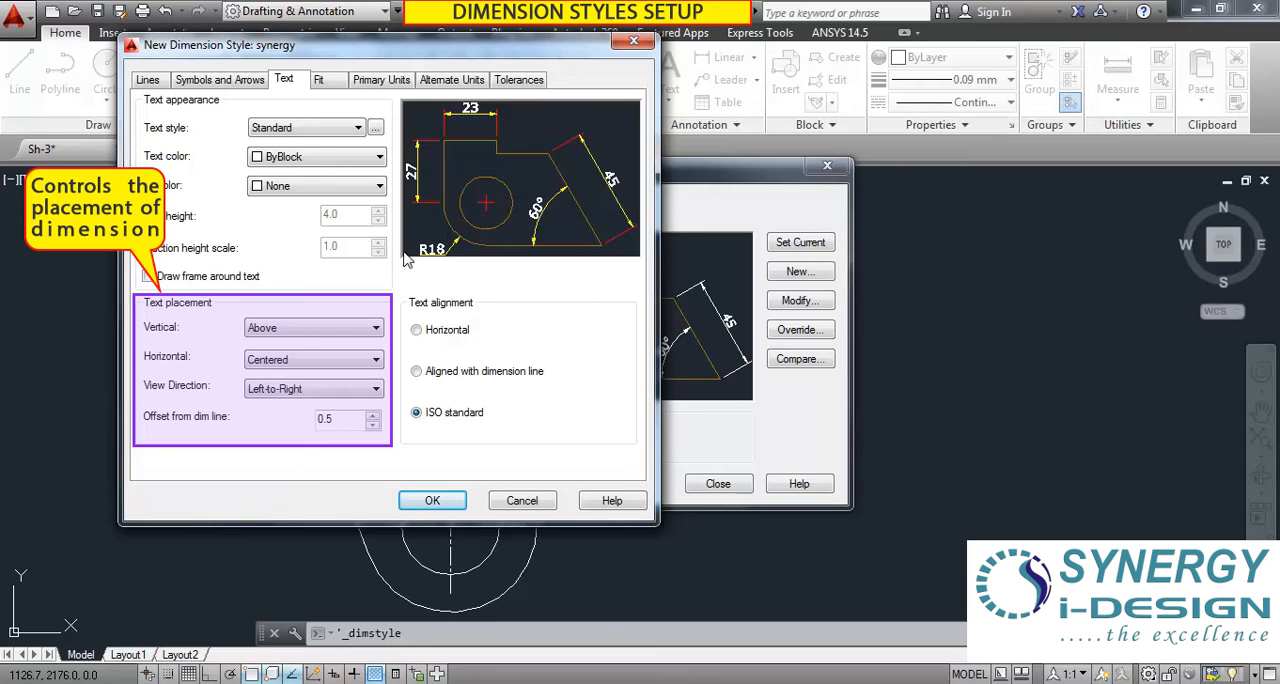
Try Centered vertical text placement and set it back to Above, with horizontal placement at Centered.
{"action": "left_click", "coordinate": [320, 329]}
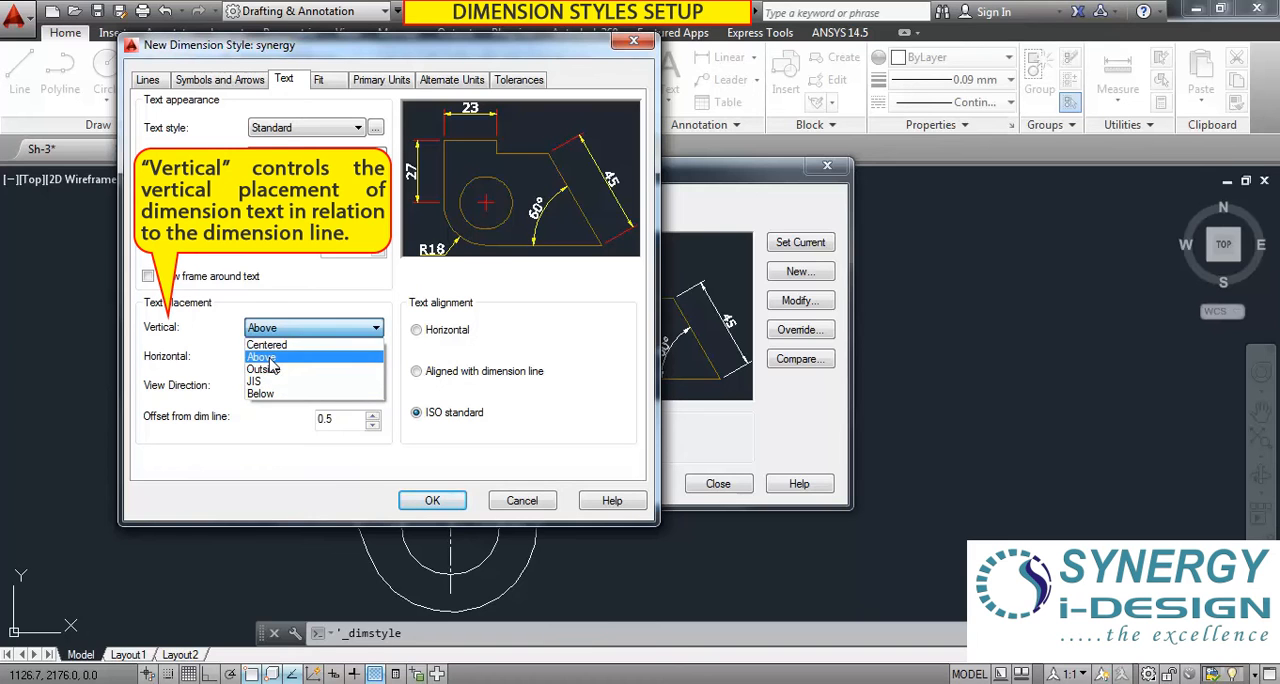
{"action": "left_click", "coordinate": [269, 359]}
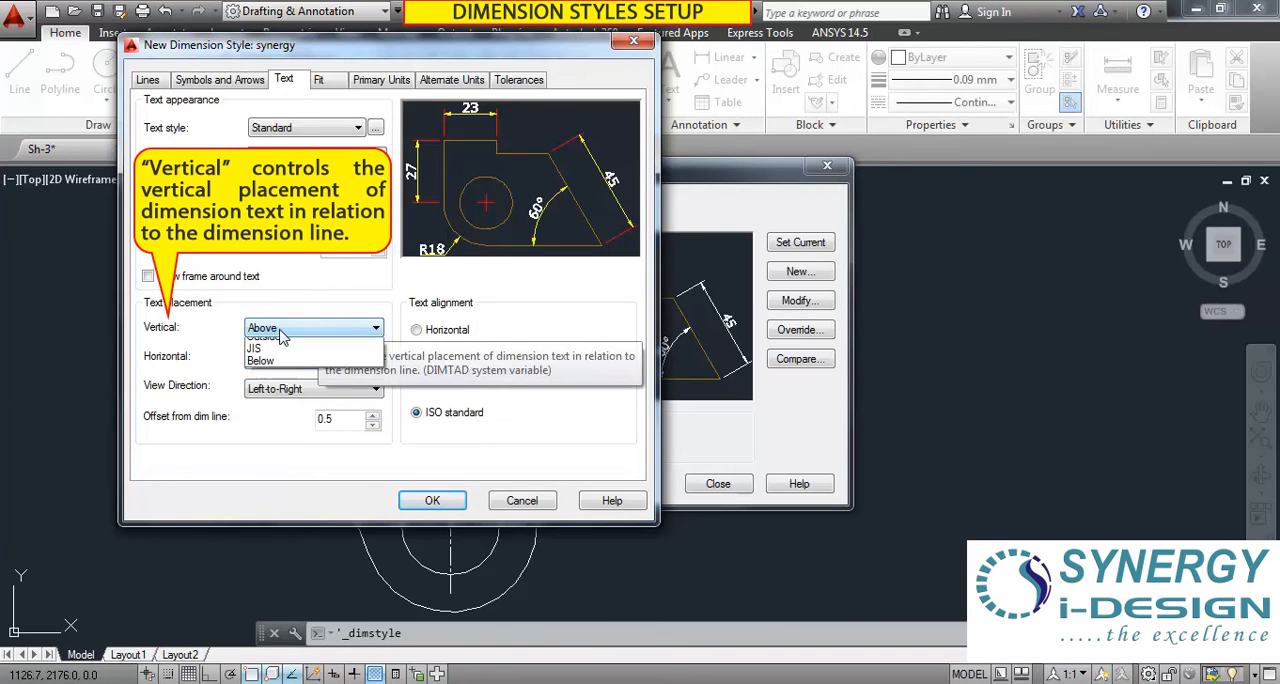
{"action": "left_click", "coordinate": [300, 328]}
{"action": "left_click", "coordinate": [285, 357]}
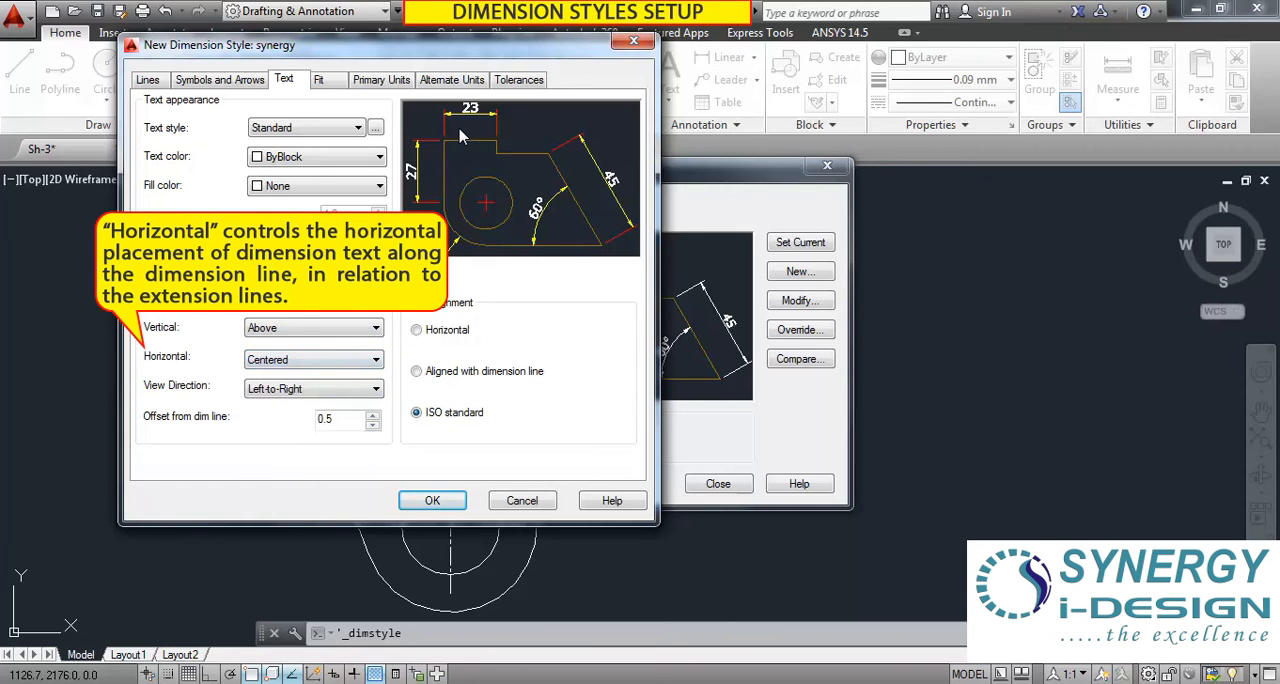
{"action": "left_click", "coordinate": [289, 330]}
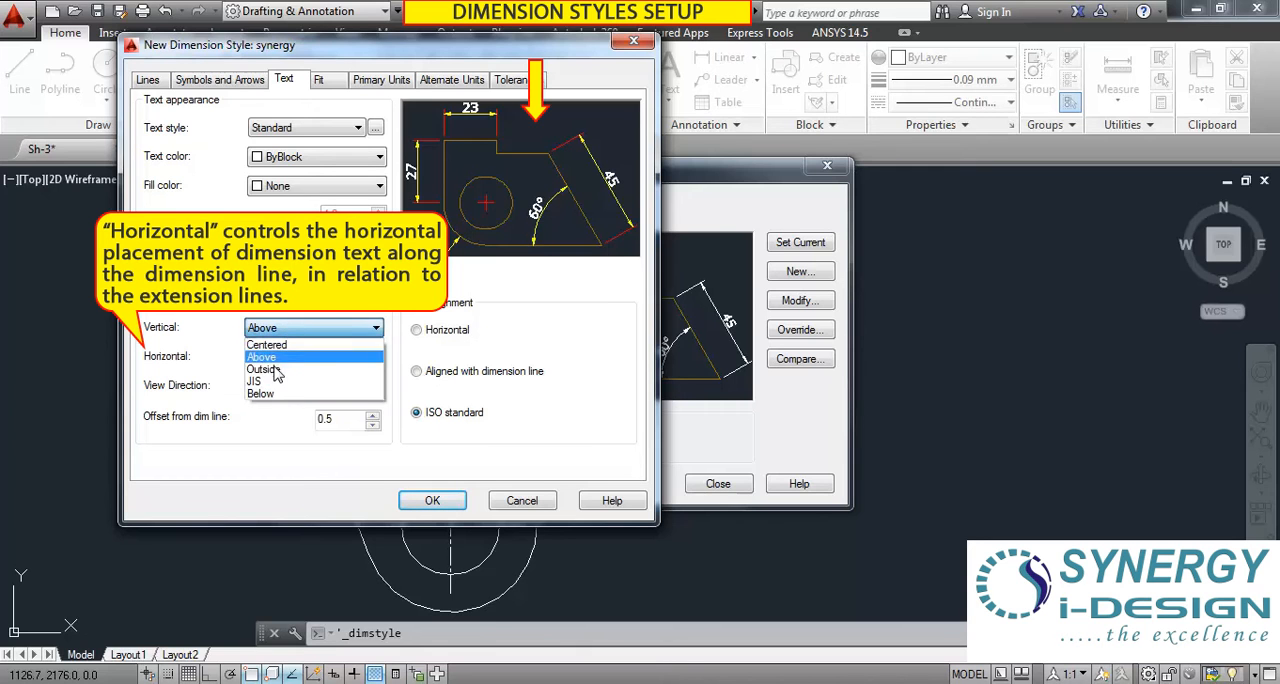
{"action": "left_click", "coordinate": [268, 345]}
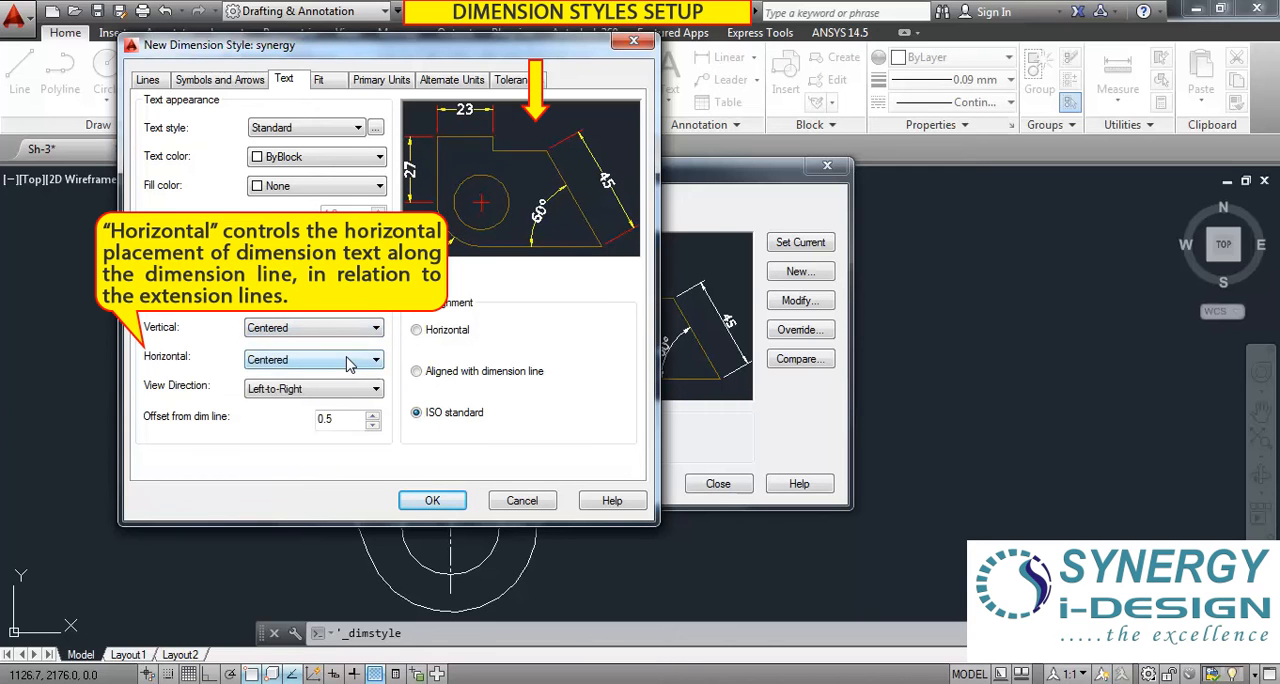
{"action": "left_click", "coordinate": [300, 328]}
{"action": "left_click", "coordinate": [286, 359]}
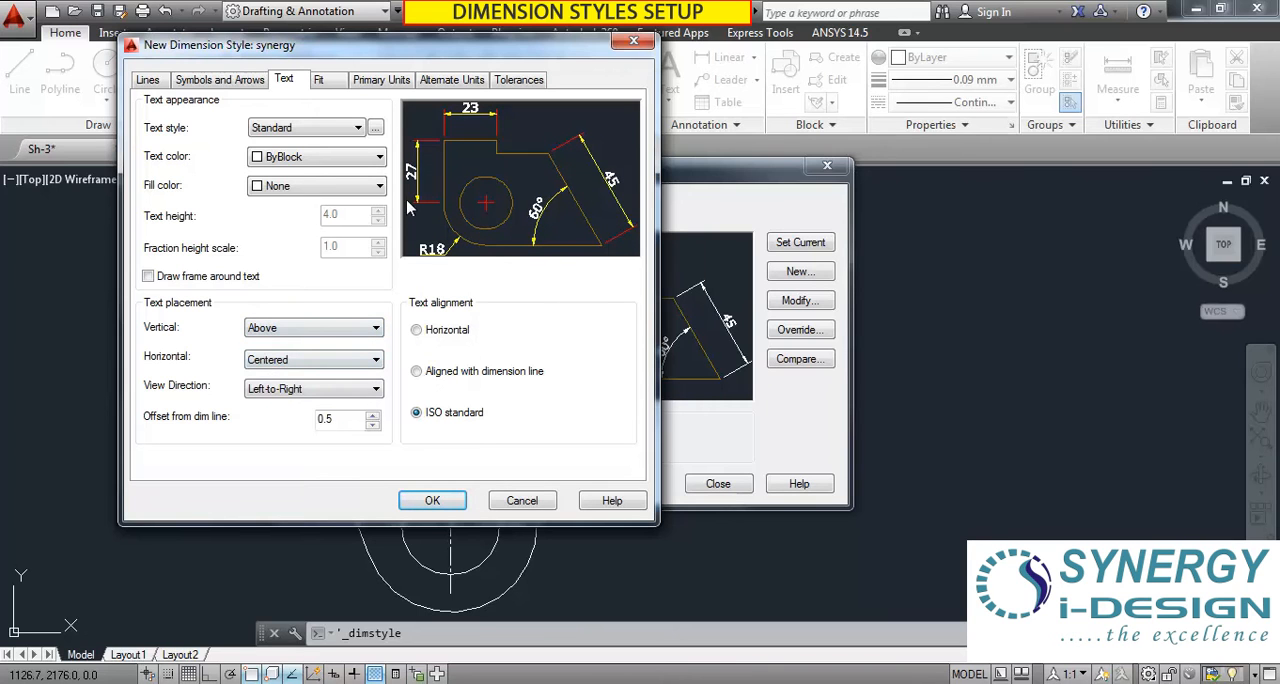
{"action": "left_click", "coordinate": [290, 368]}
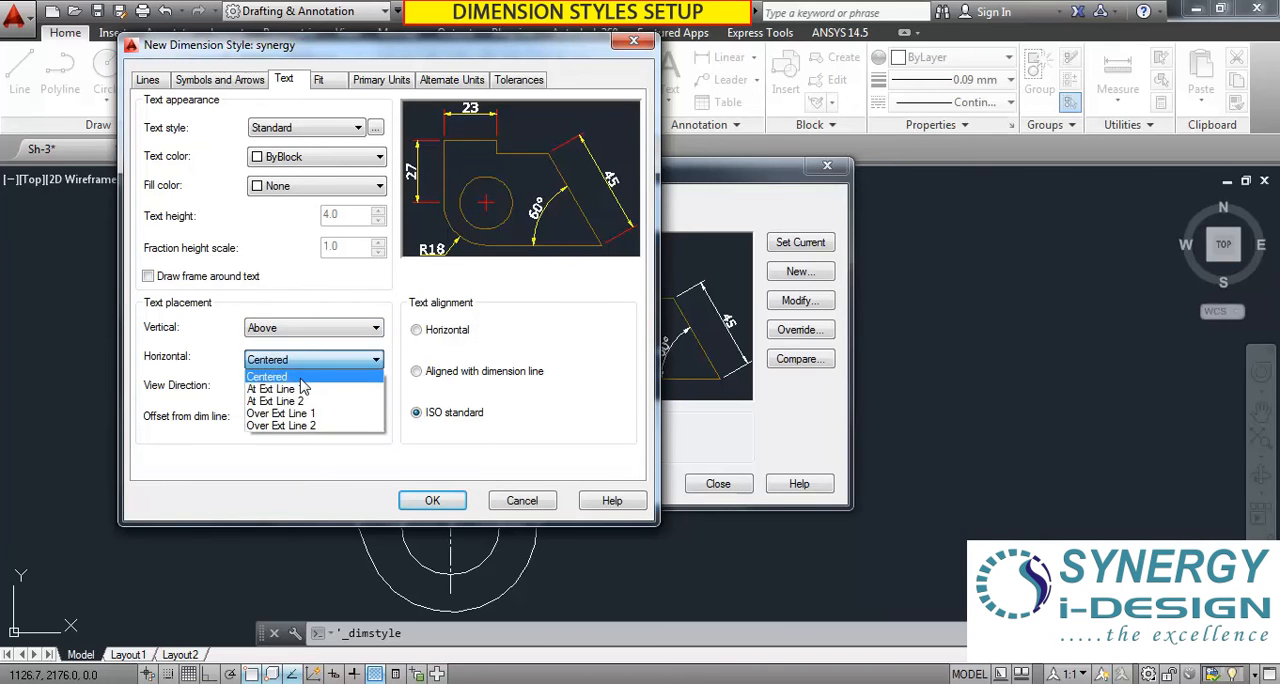
{"action": "left_click", "coordinate": [294, 372]}
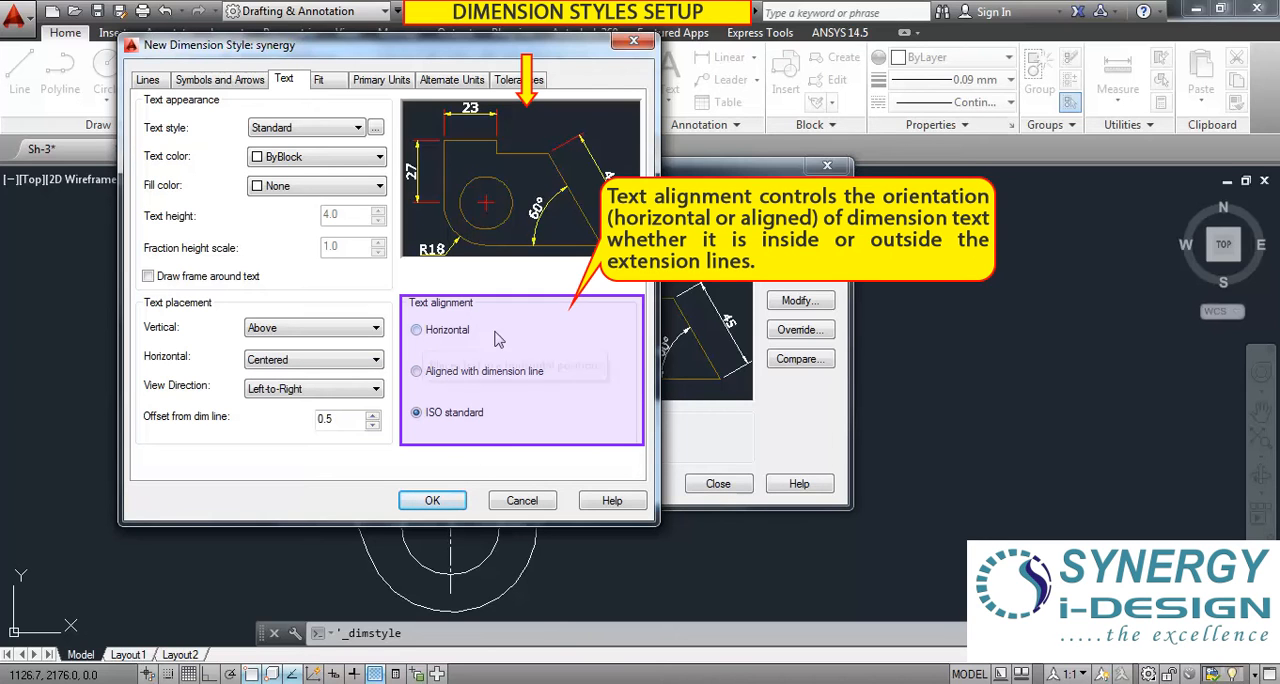
Try the Horizontal and Aligned with dimension line text alignments, and return the alignment to ISO standard.
{"action": "left_click", "coordinate": [420, 333]}
{"action": "left_click", "coordinate": [418, 372]}
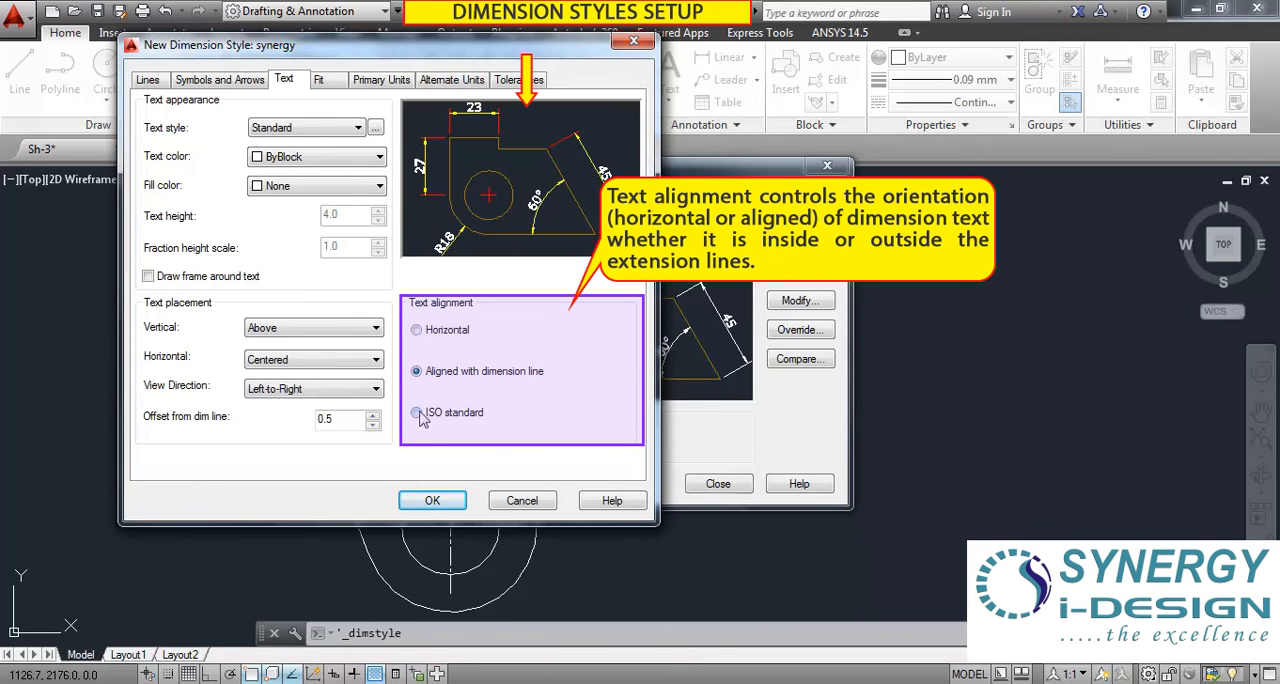
{"action": "left_click", "coordinate": [417, 413]}
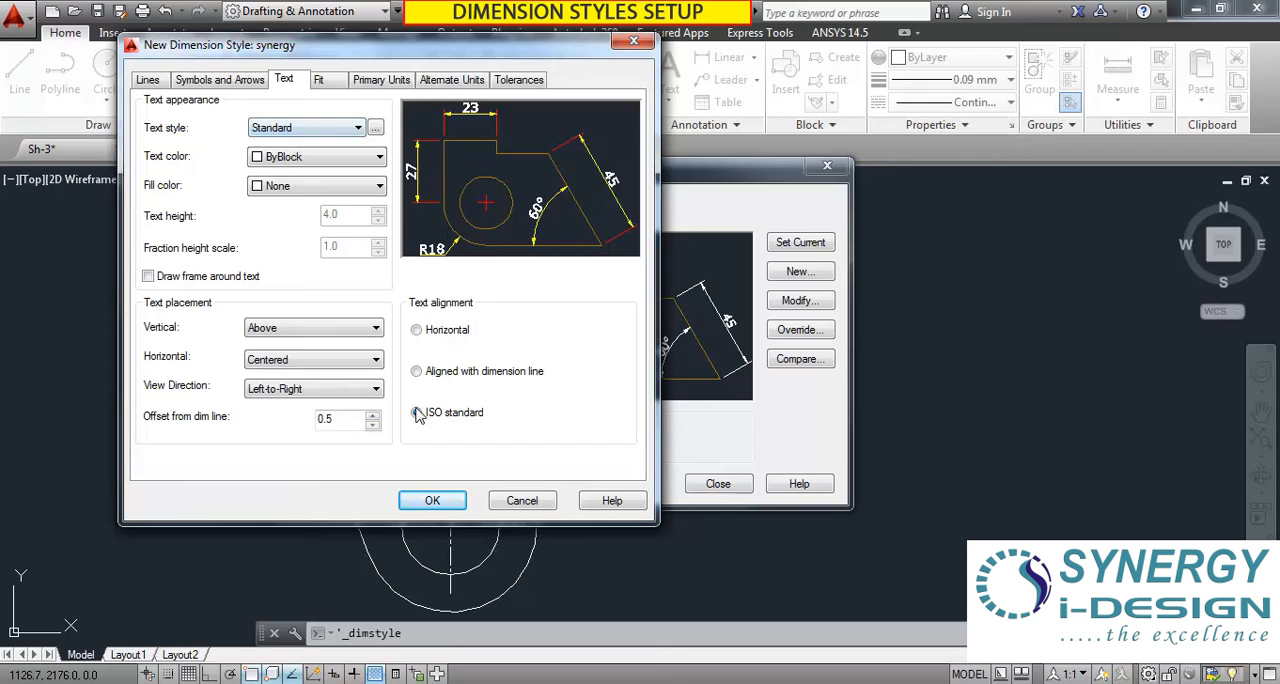
Try the Arrows, Text, Both text and arrows, and Always keep text between ext lines fit options, switching arrow suppression on and off.
{"action": "left_click", "coordinate": [319, 80]}
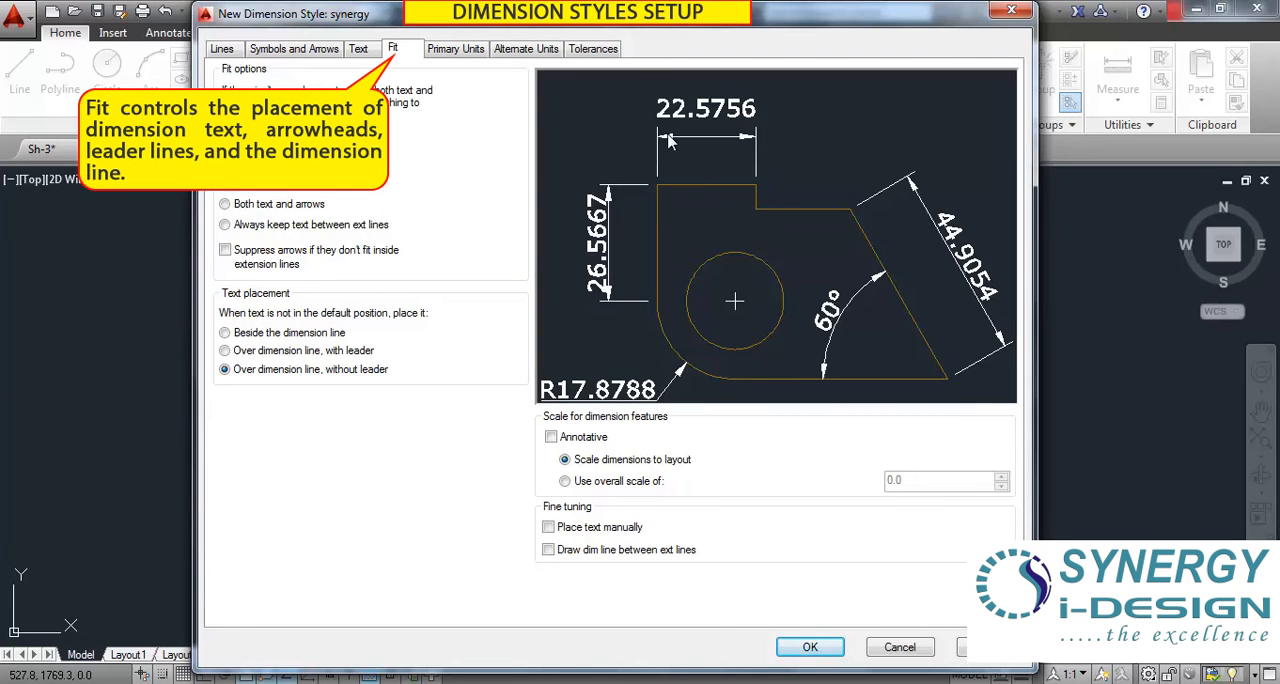
{"action": "left_click_drag", "start_coordinate": [613, 30], "coordinate": [536, 32]}
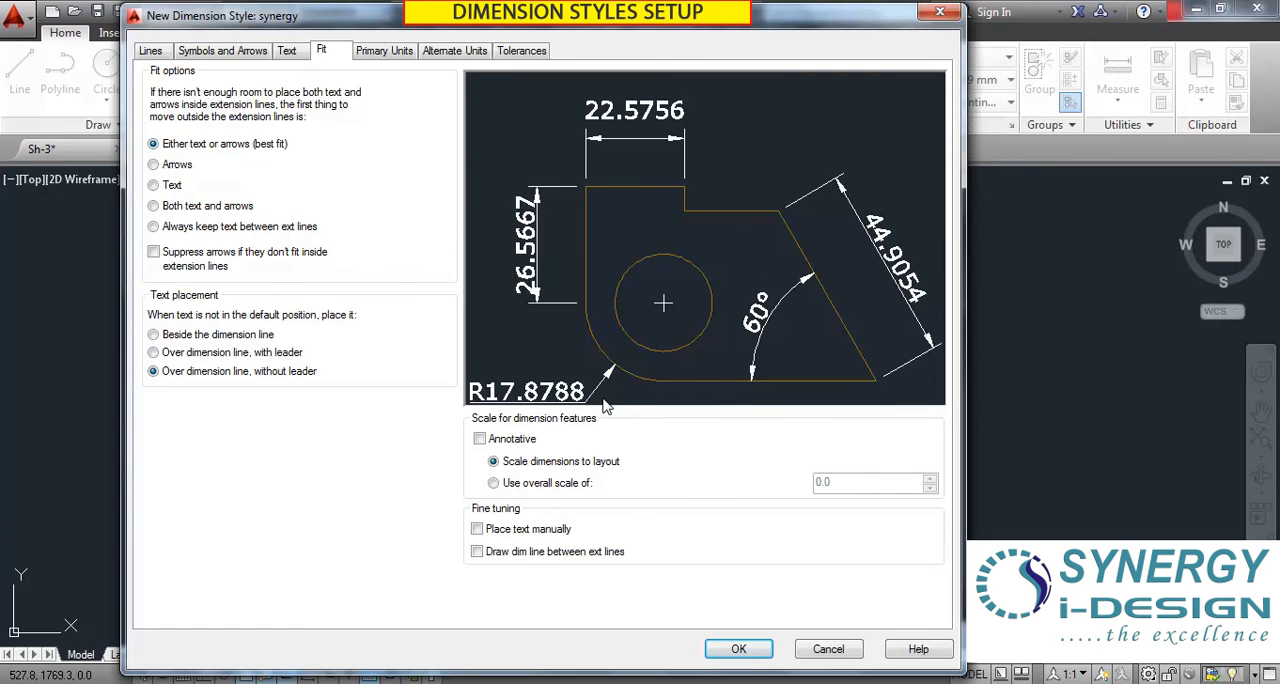
{"action": "left_click", "coordinate": [153, 165]}
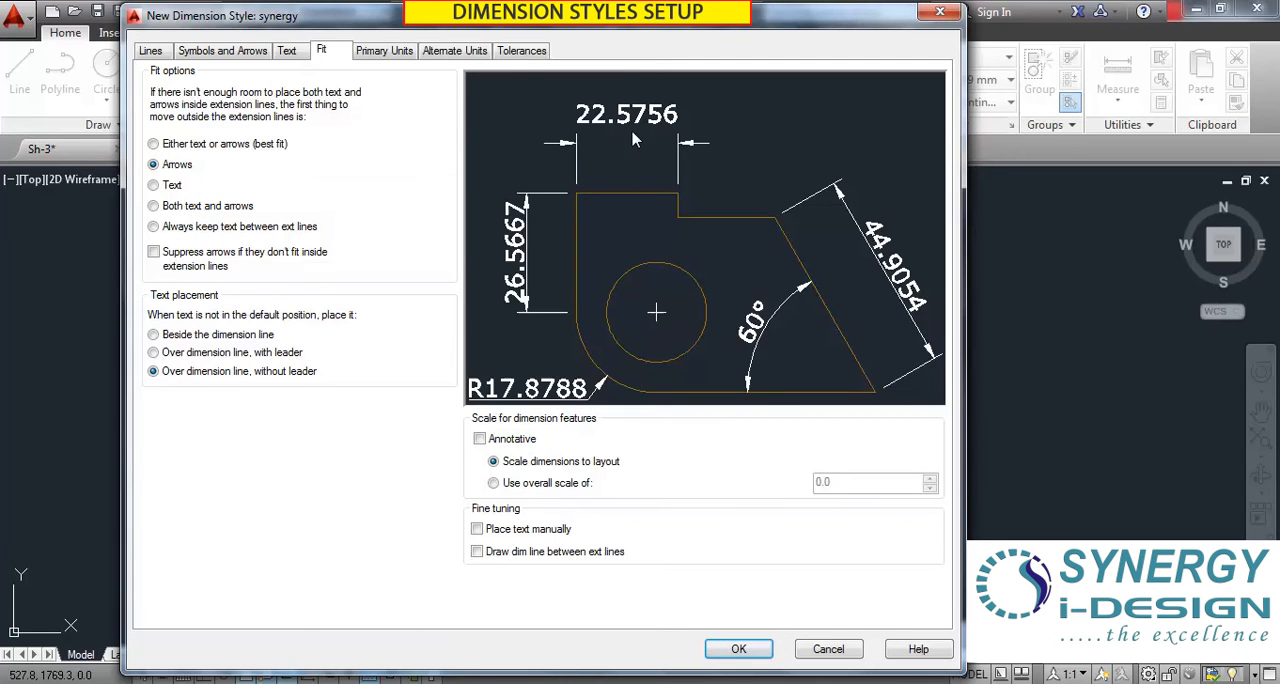
{"action": "left_click", "coordinate": [153, 185]}
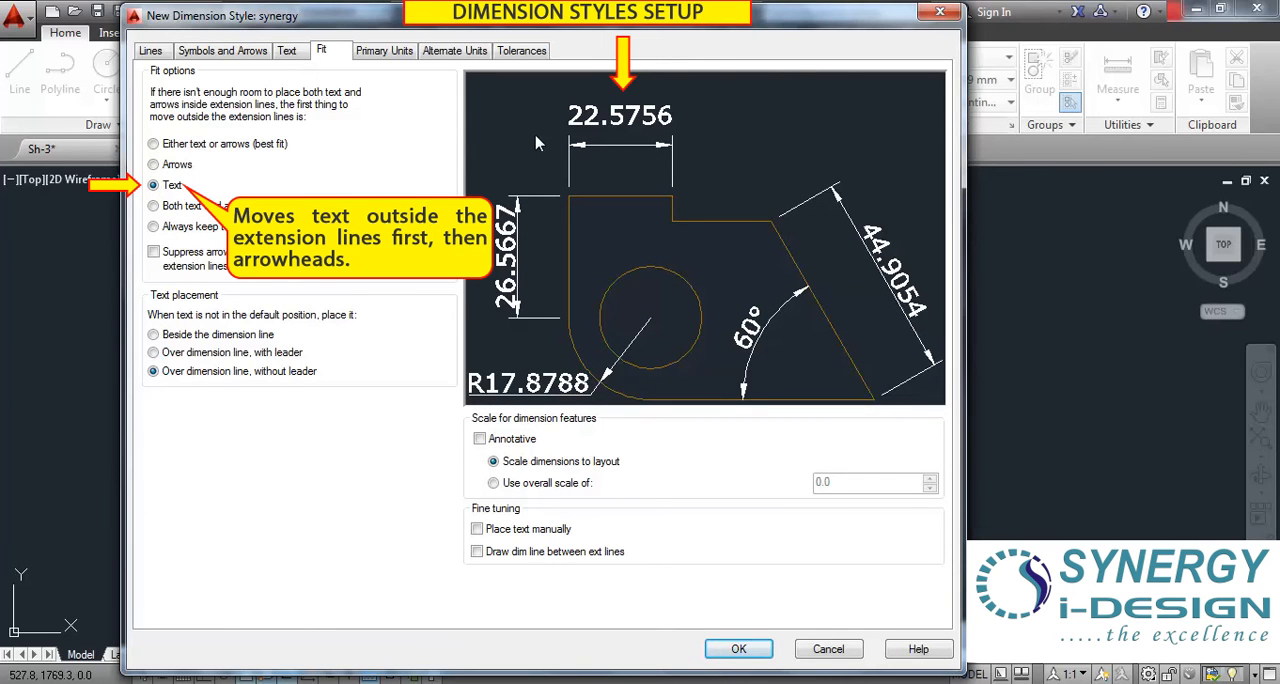
{"action": "left_click", "coordinate": [153, 206]}
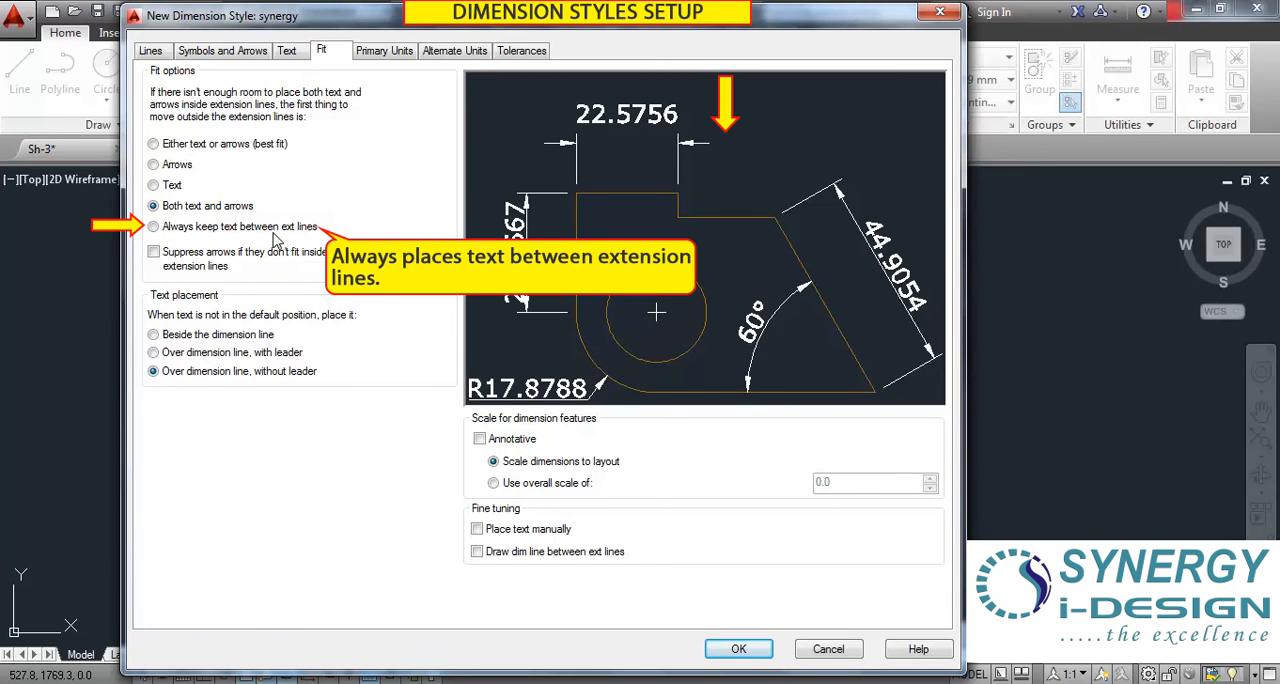
{"action": "left_click", "coordinate": [153, 227]}
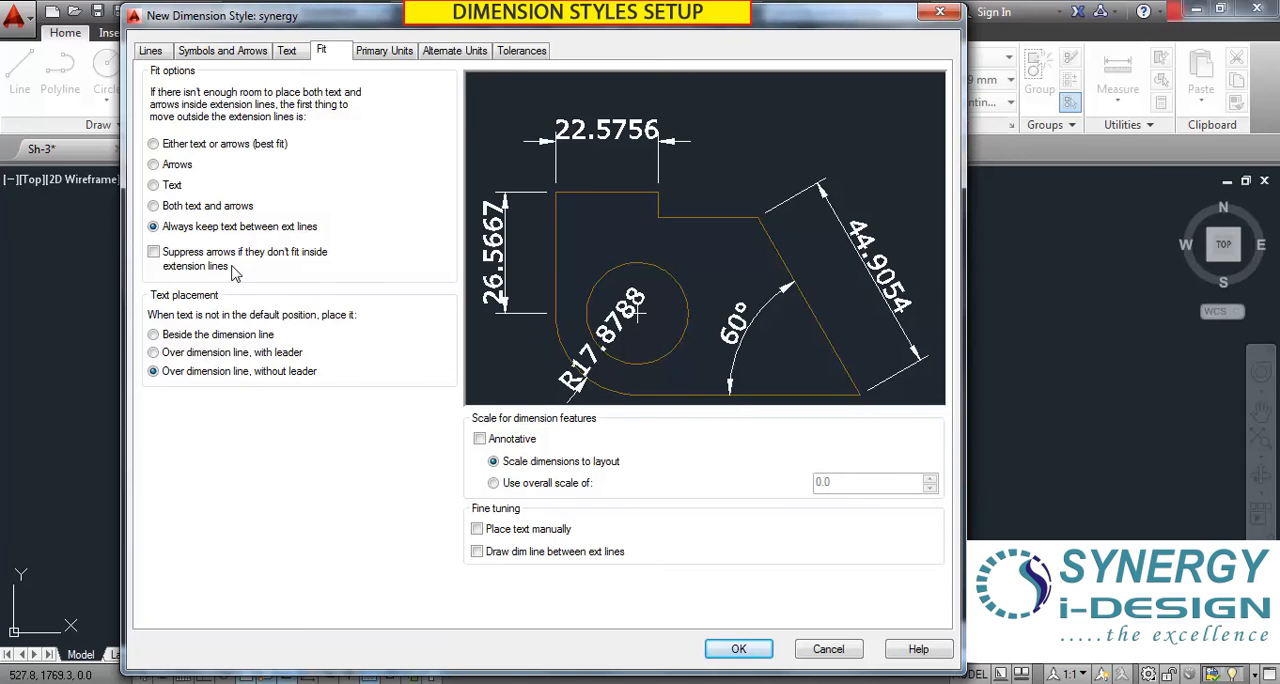
{"action": "left_click", "coordinate": [153, 252]}
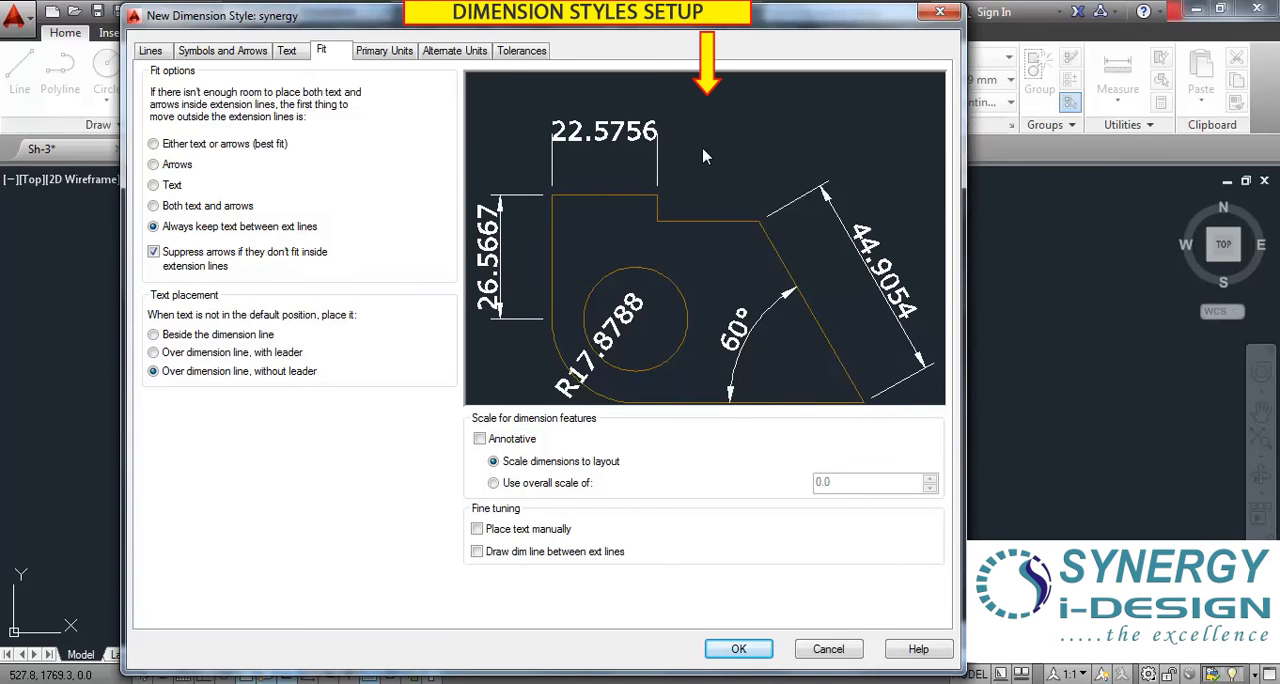
{"action": "left_click", "coordinate": [153, 252]}
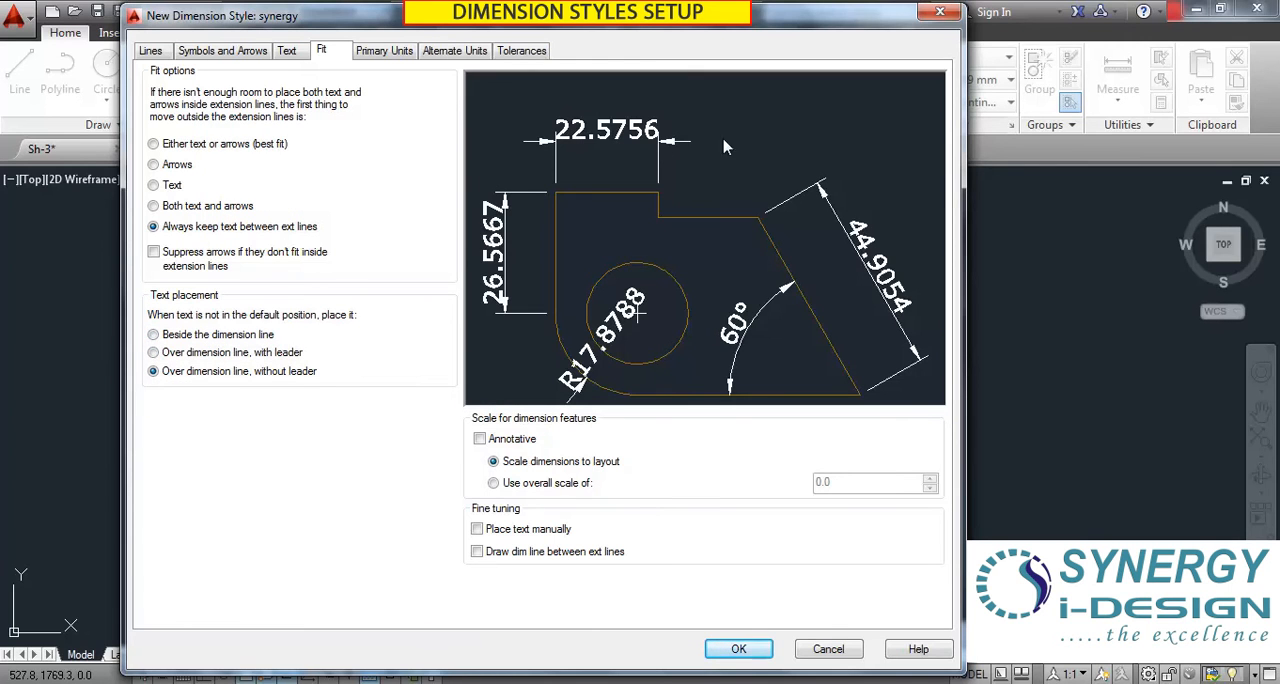
Try placing text Beside the dimension line and Over dimension line, with leader, under best fit, and return to Over dimension line, without leader.
{"action": "left_click", "coordinate": [154, 334]}
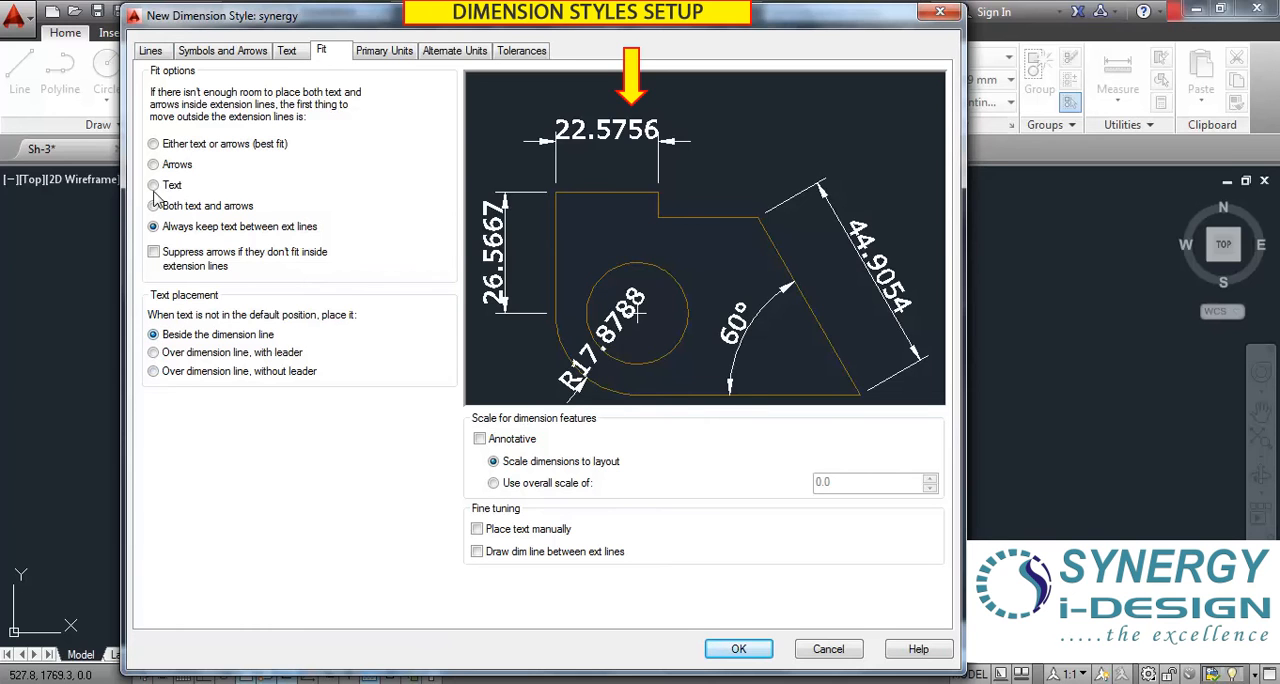
{"action": "left_click", "coordinate": [154, 145]}
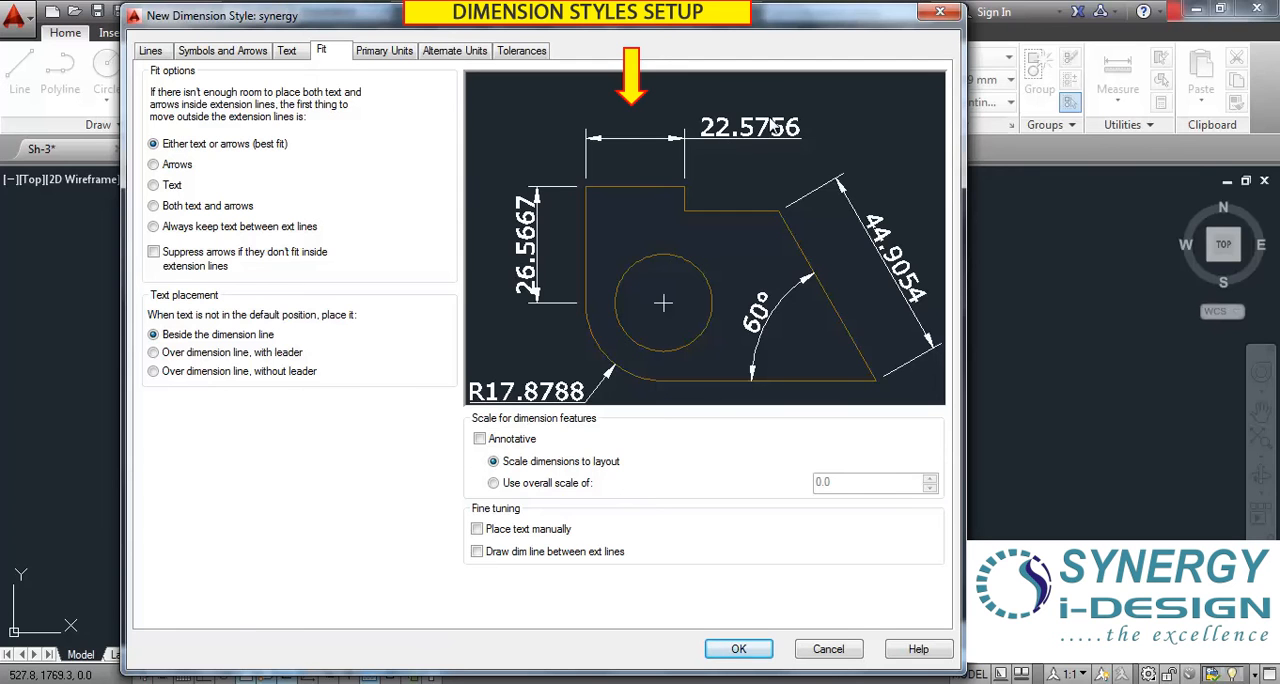
{"action": "left_click", "coordinate": [155, 358]}
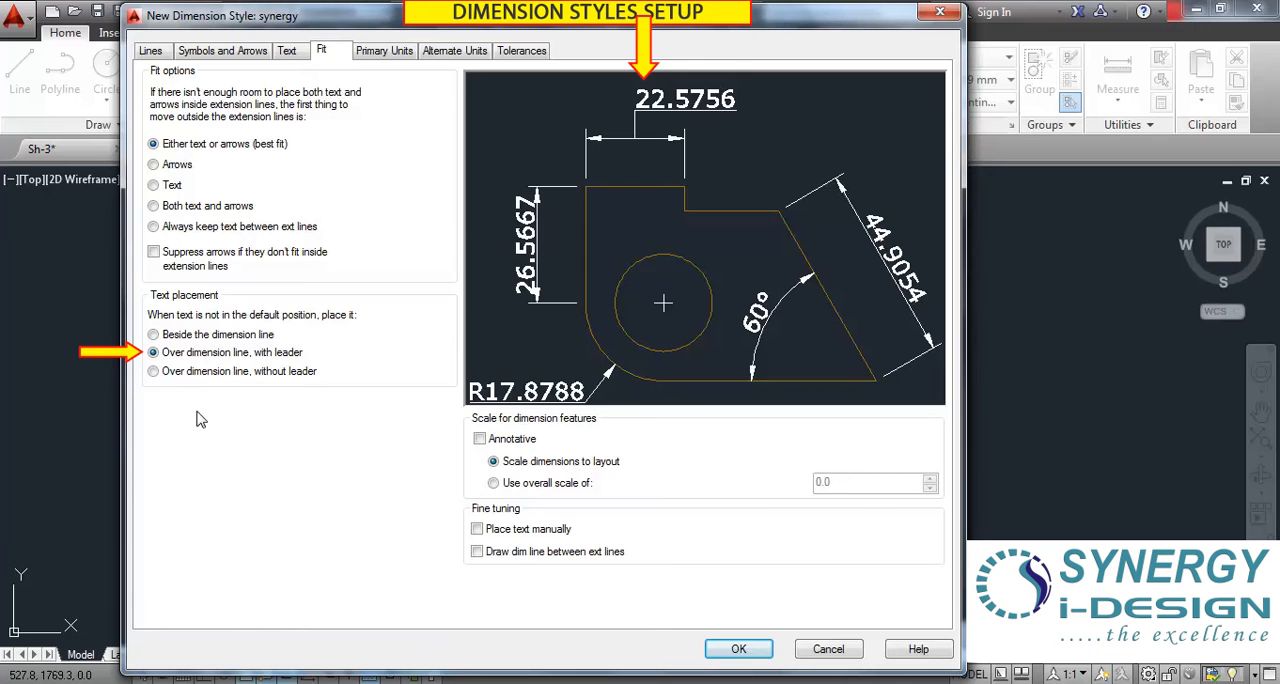
{"action": "left_click", "coordinate": [154, 374]}
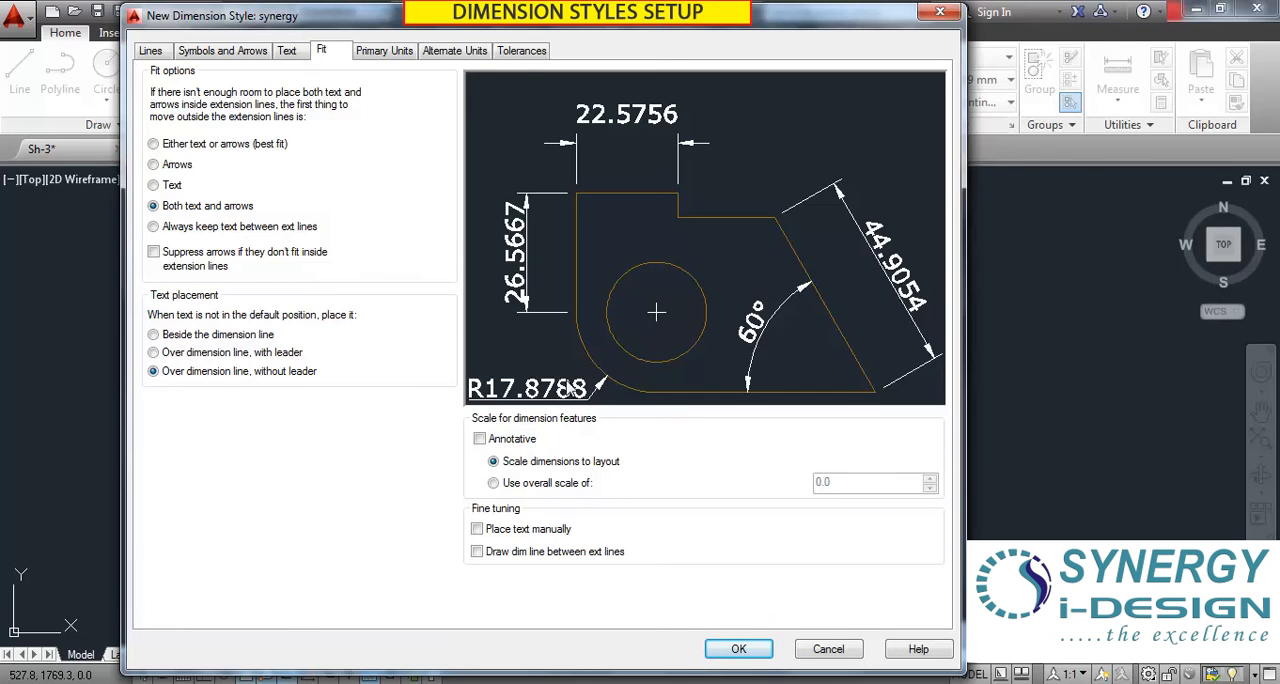
Compare the Arrows and Text fit options and set the fit option to Both text and arrows.
{"action": "left_click", "coordinate": [154, 166]}
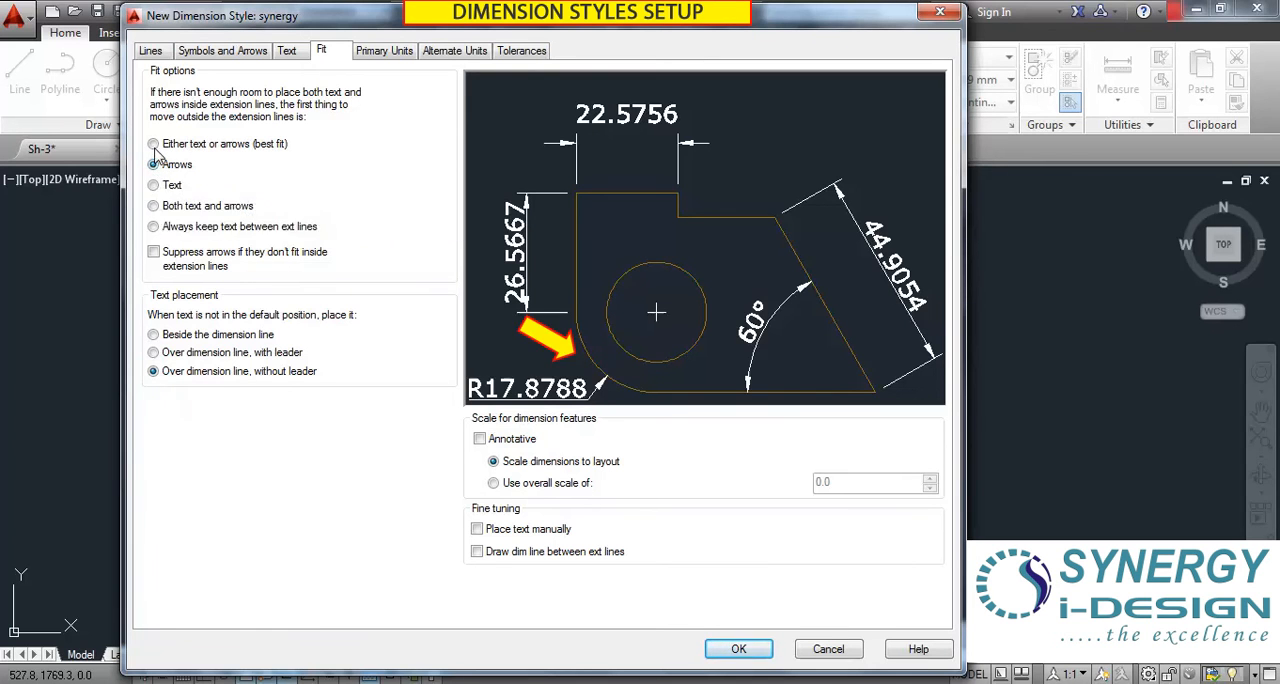
{"action": "left_click", "coordinate": [154, 187]}
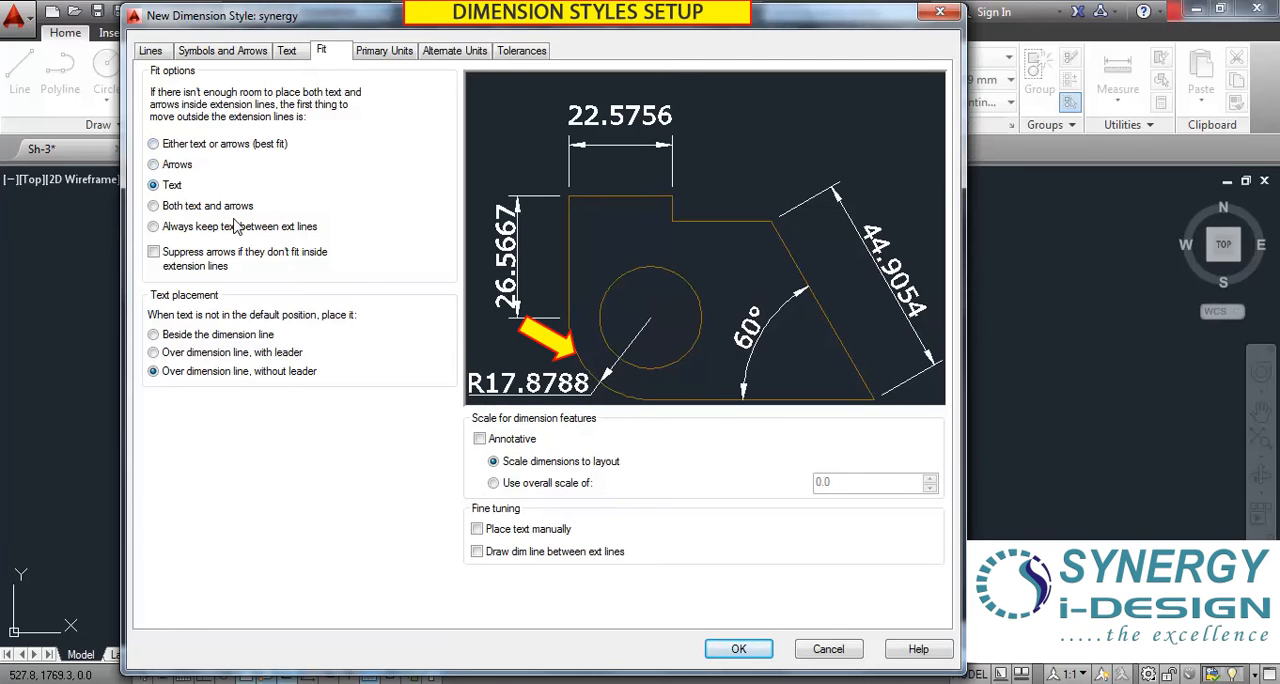
{"action": "left_click", "coordinate": [154, 165]}
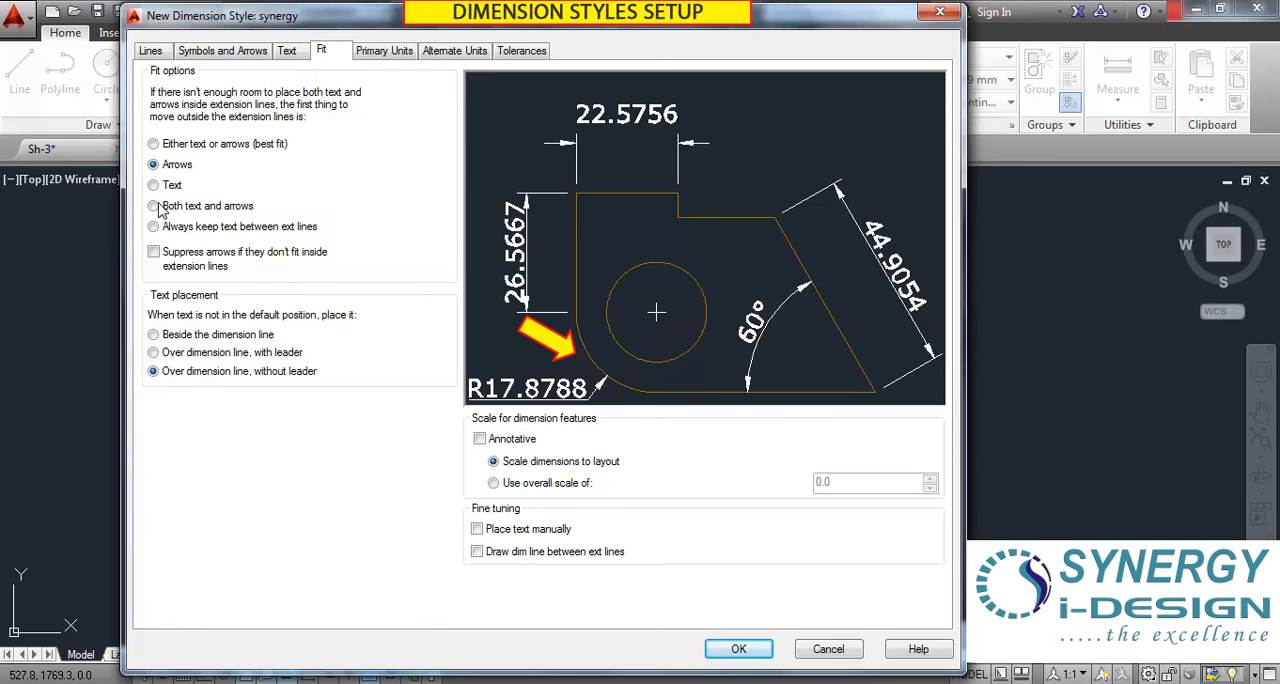
{"action": "left_click", "coordinate": [154, 187]}
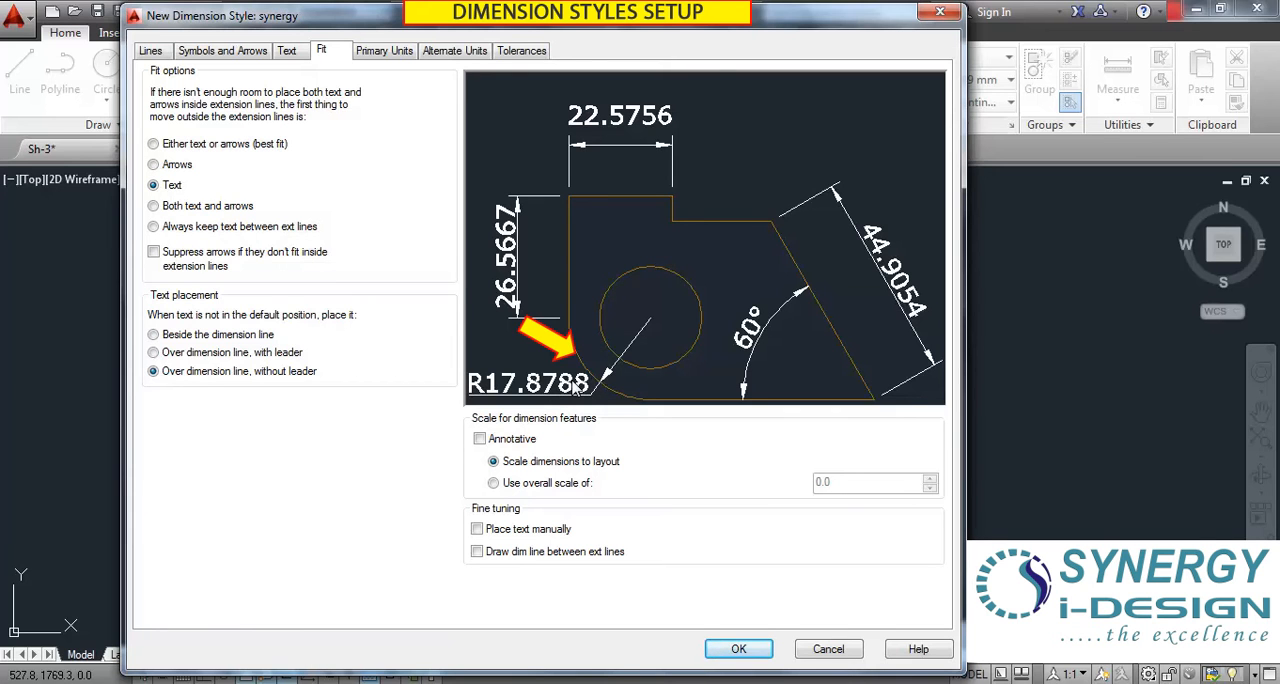
{"action": "left_click", "coordinate": [153, 206]}
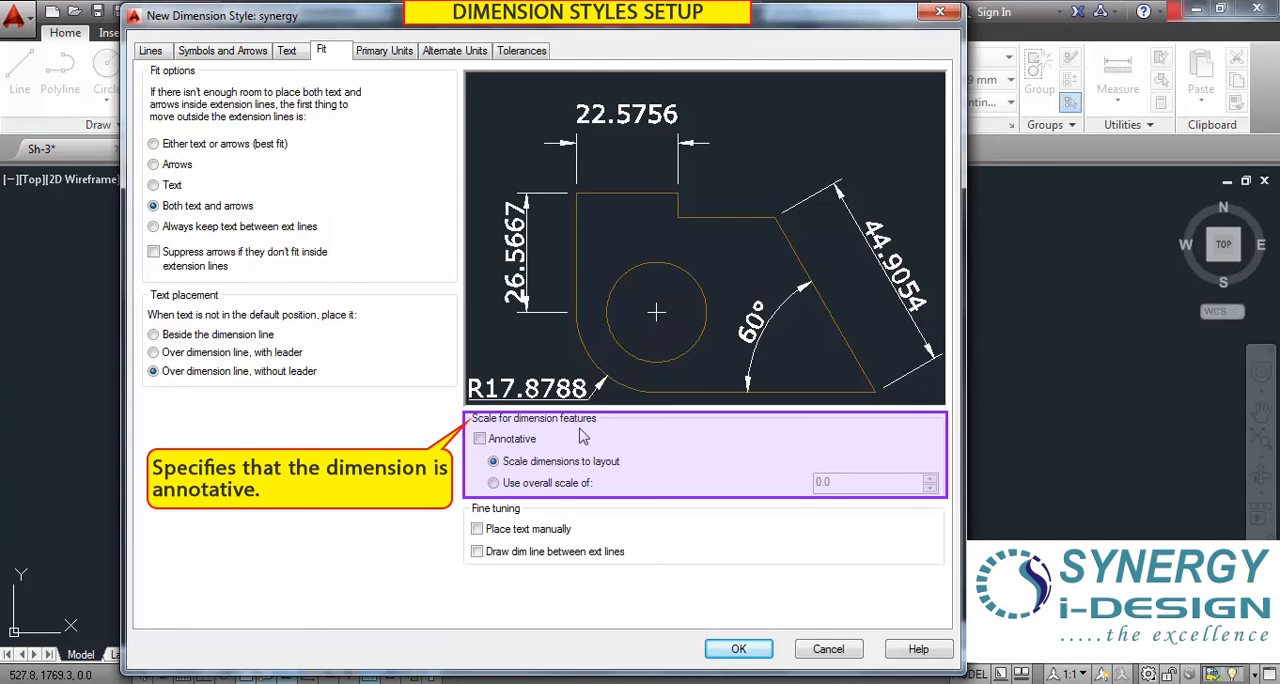
Make the dimension style annotative and try the Place text manually and Draw dim line between ext lines options, leaving both off.
{"action": "left_click", "coordinate": [480, 439]}
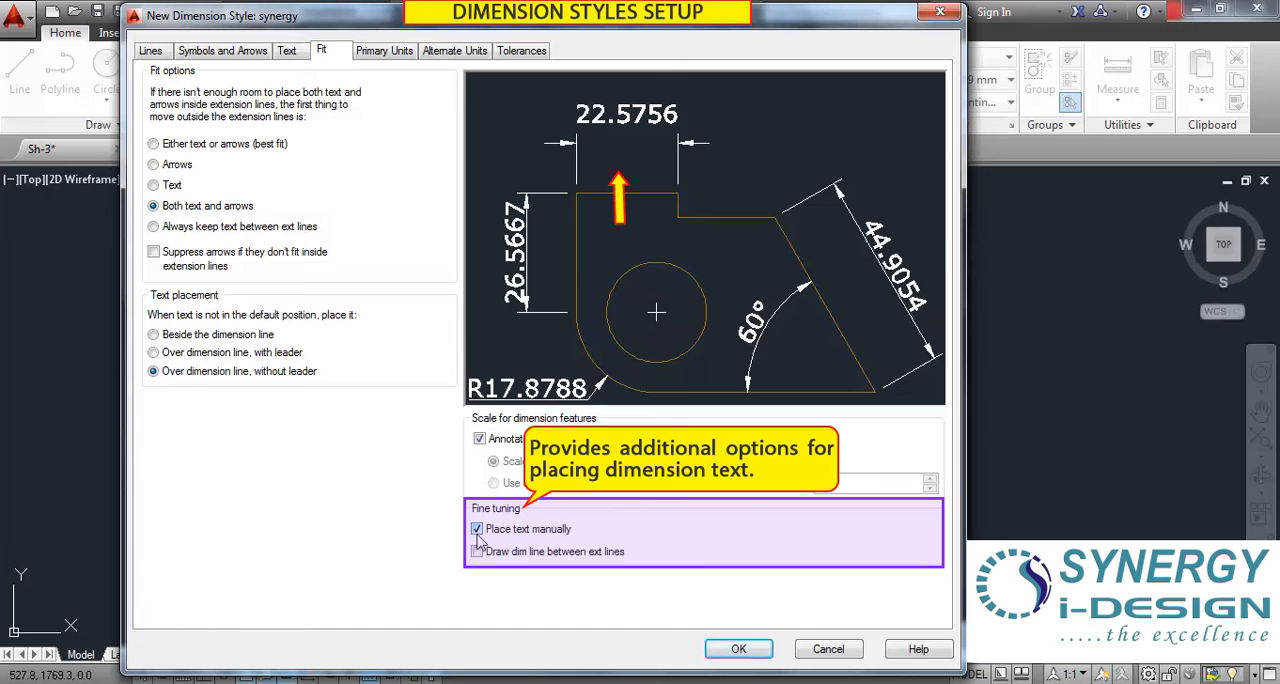
{"action": "left_click", "coordinate": [476, 531]}
{"action": "left_click", "coordinate": [478, 553]}
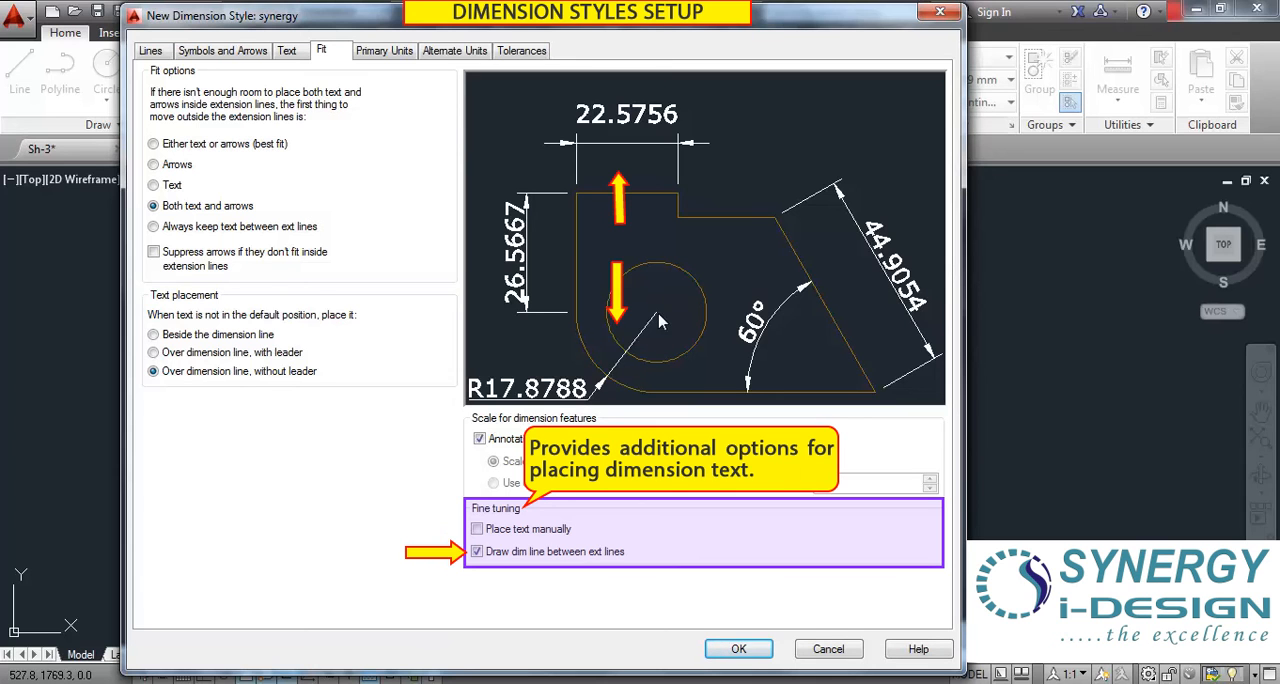
{"action": "left_click", "coordinate": [478, 551]}
{"action": "left_click", "coordinate": [481, 552]}
{"action": "left_click", "coordinate": [477, 551]}
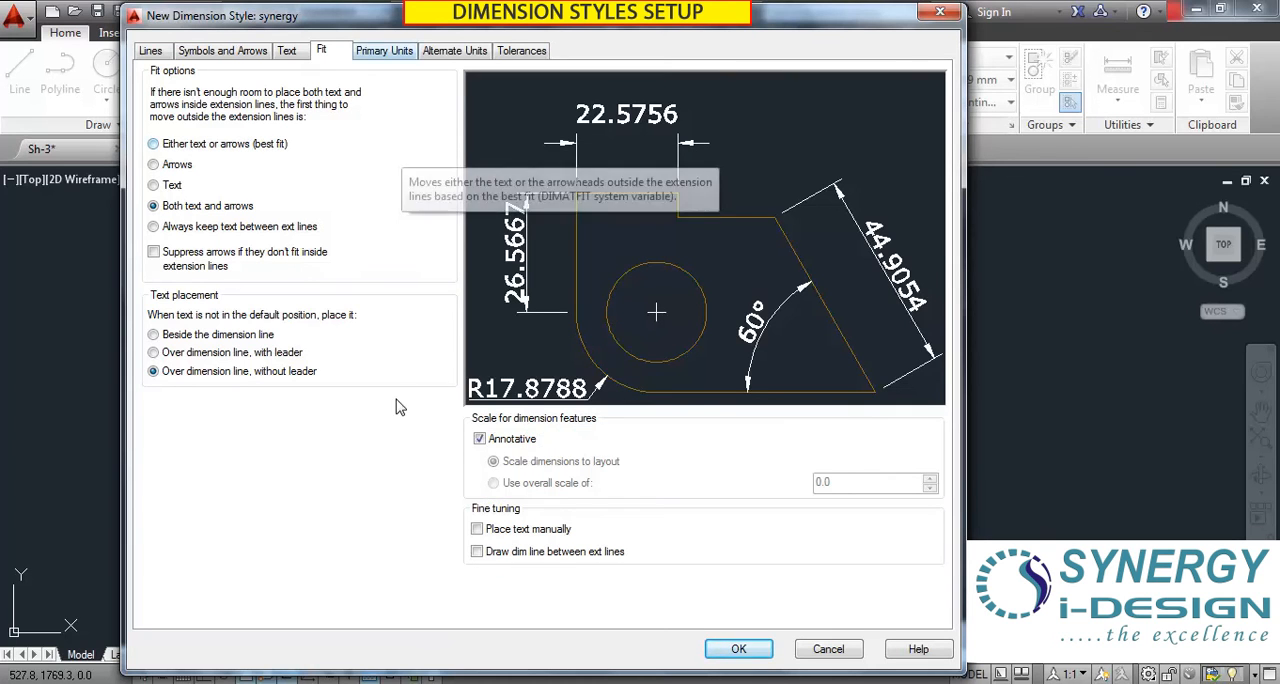
Set the primary units' linear unit format to Decimal.
{"action": "left_click", "coordinate": [380, 53]}
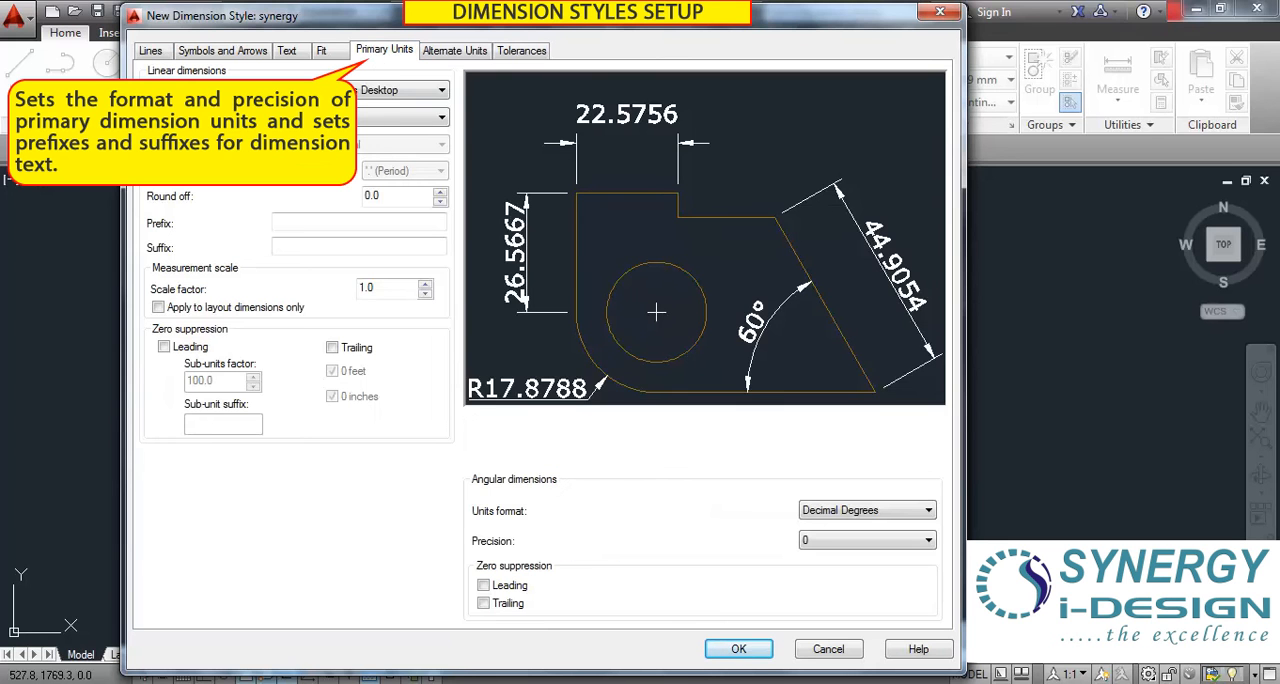
{"action": "left_click_drag", "start_coordinate": [390, 25], "coordinate": [466, 27]}
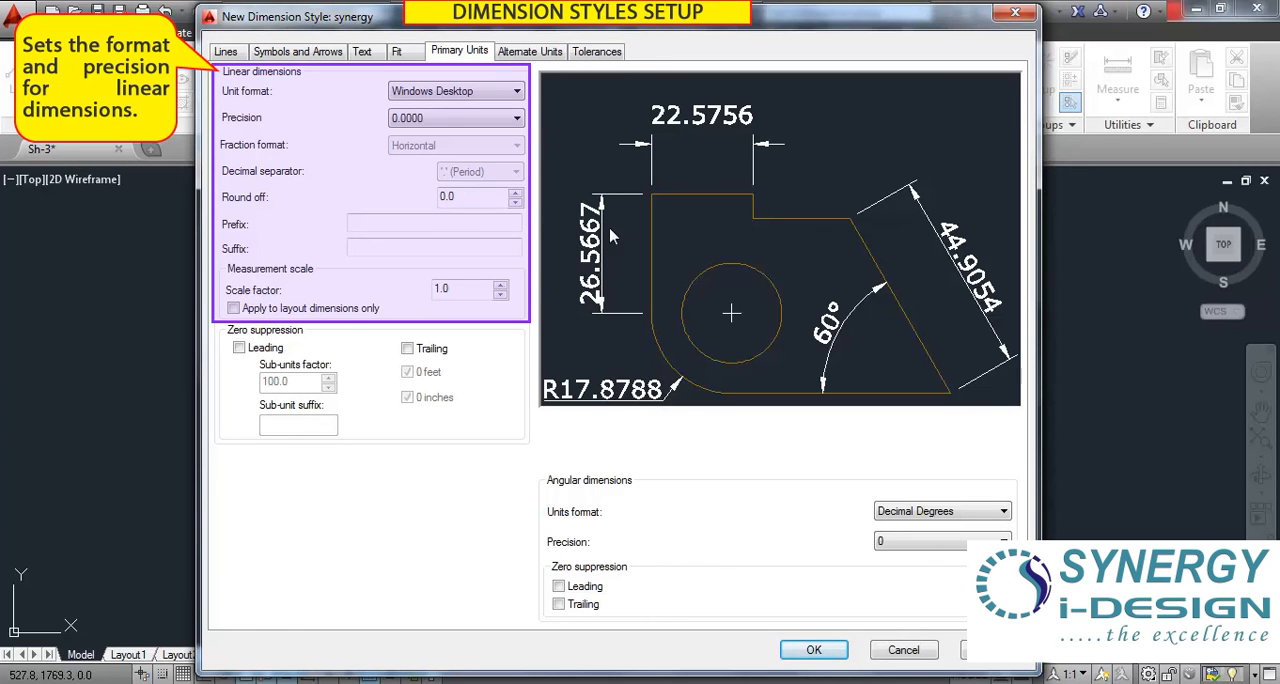
{"action": "left_click", "coordinate": [517, 93]}
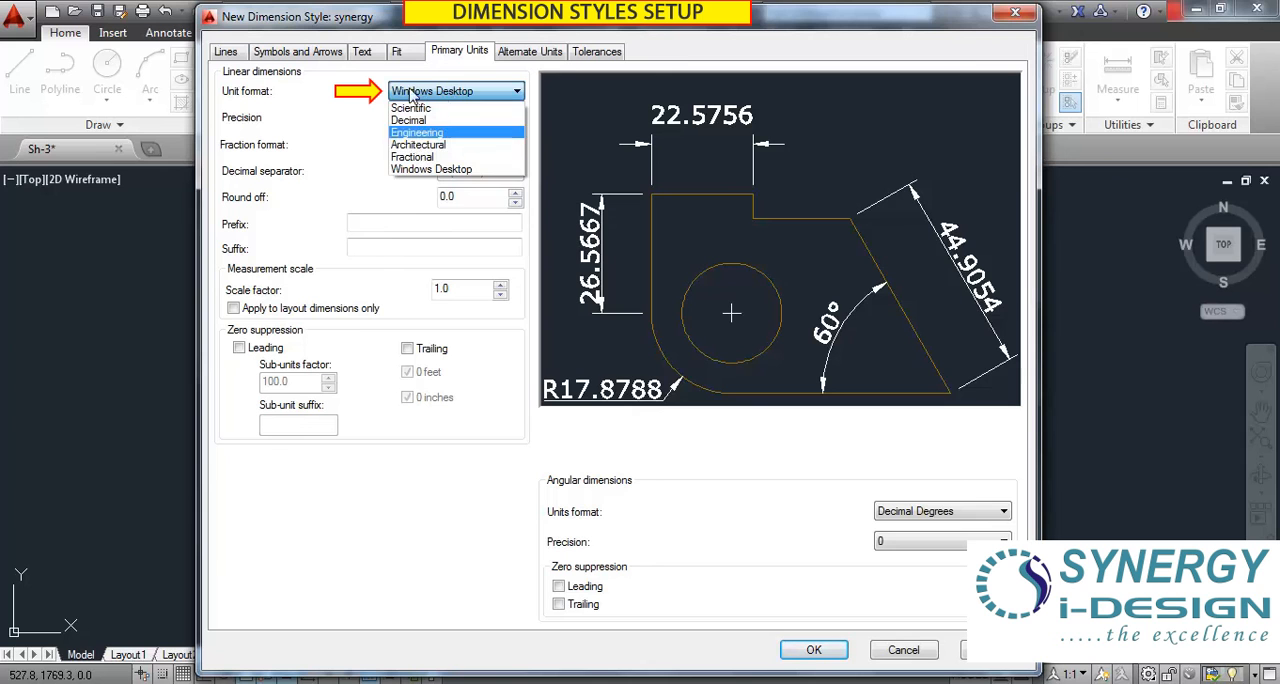
{"action": "left_click", "coordinate": [325, 120]}
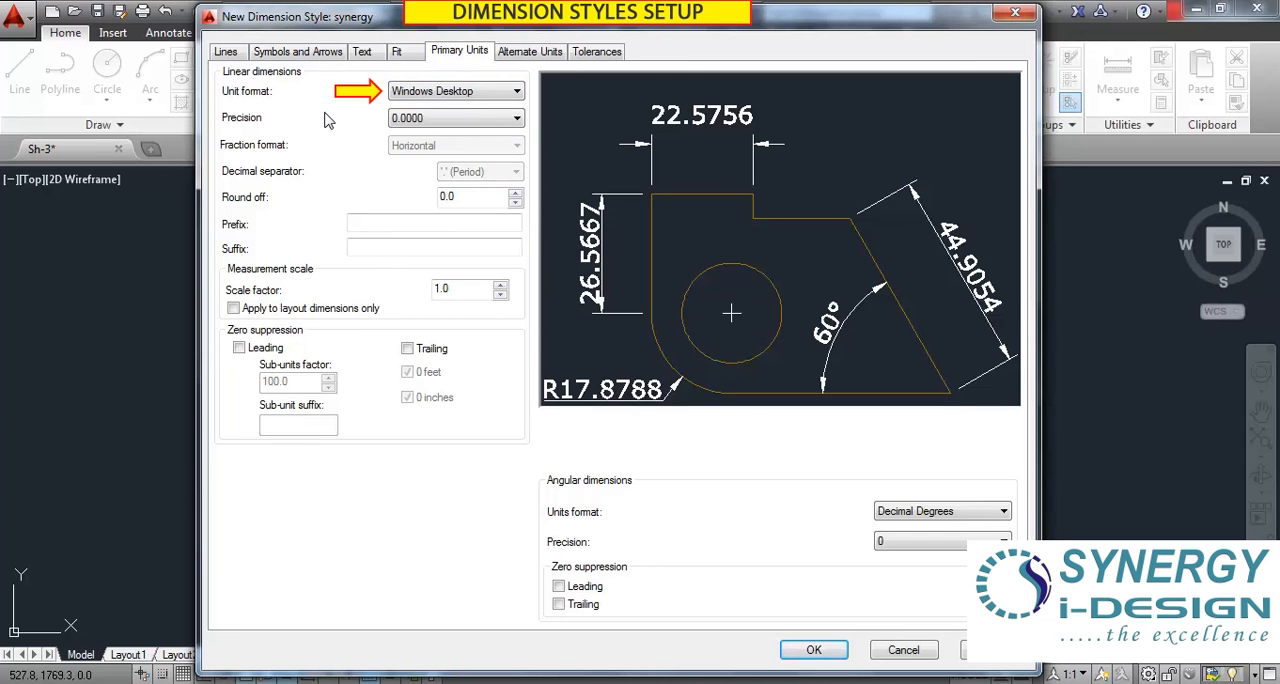
{"action": "left_click", "coordinate": [472, 97]}
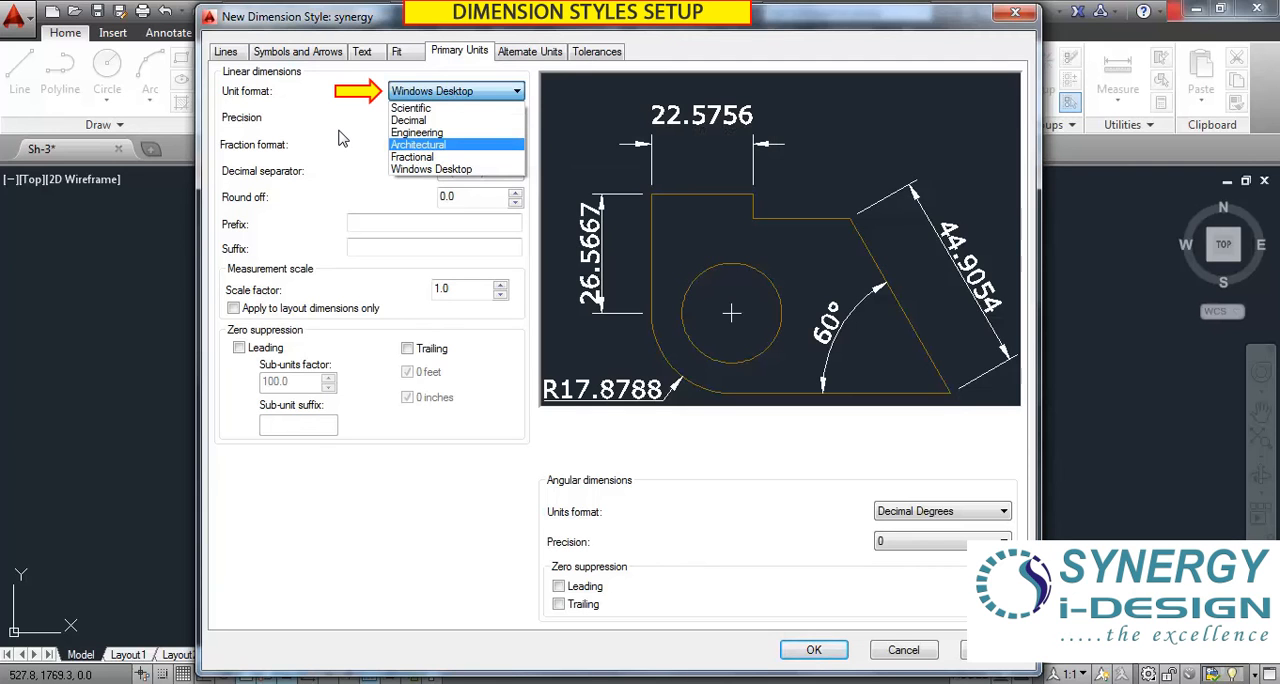
{"action": "left_click", "coordinate": [430, 121]}
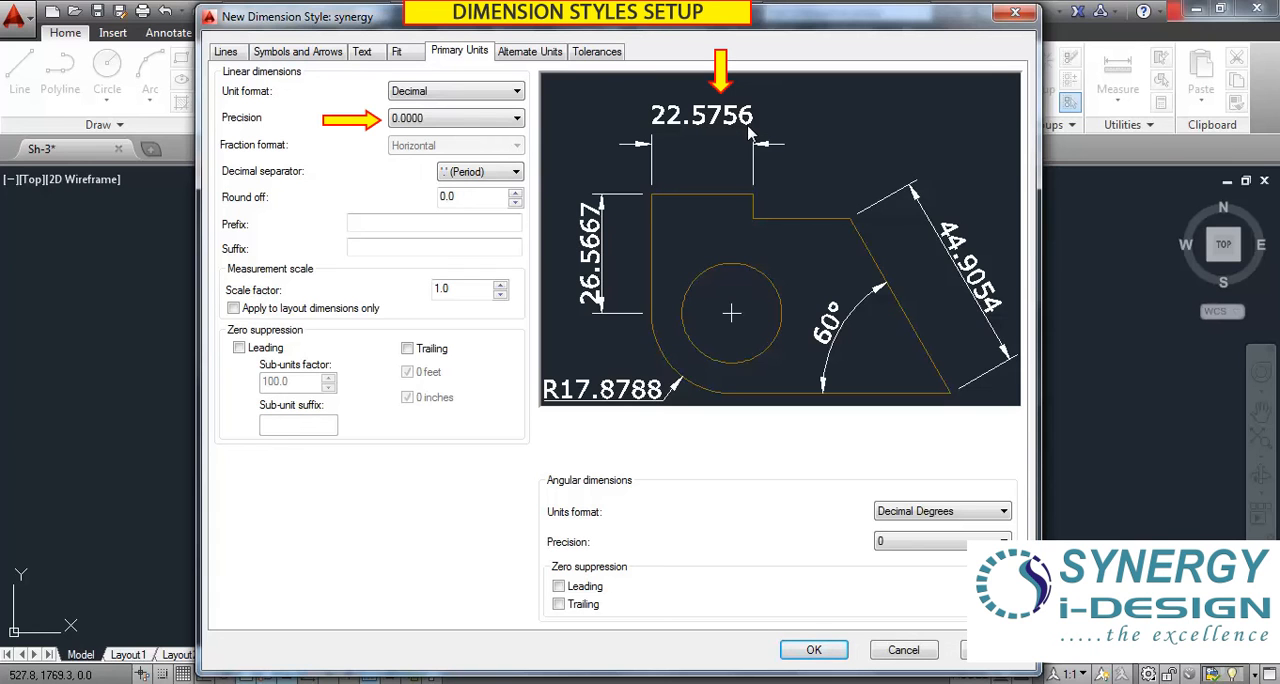
Compare linear dimension precisions of 0.000, 0.00 and 0.0000, and set the precision to 0.00.
{"action": "left_click", "coordinate": [403, 122]}
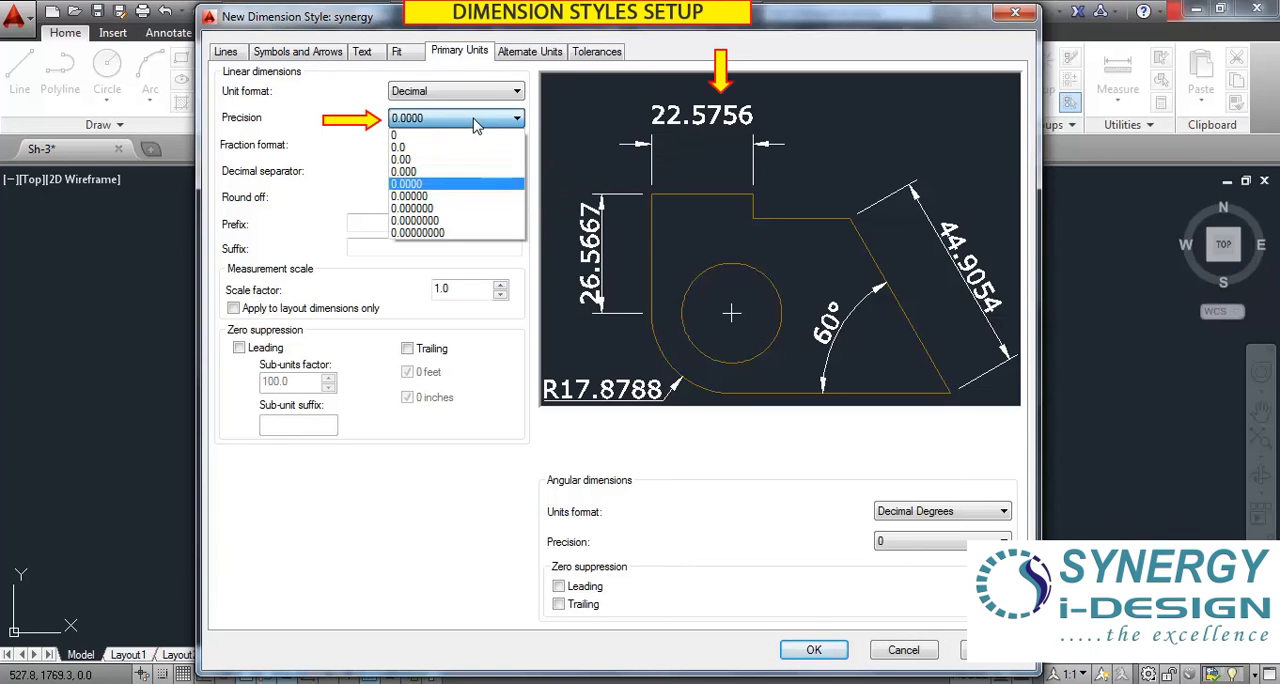
{"action": "left_click", "coordinate": [405, 172]}
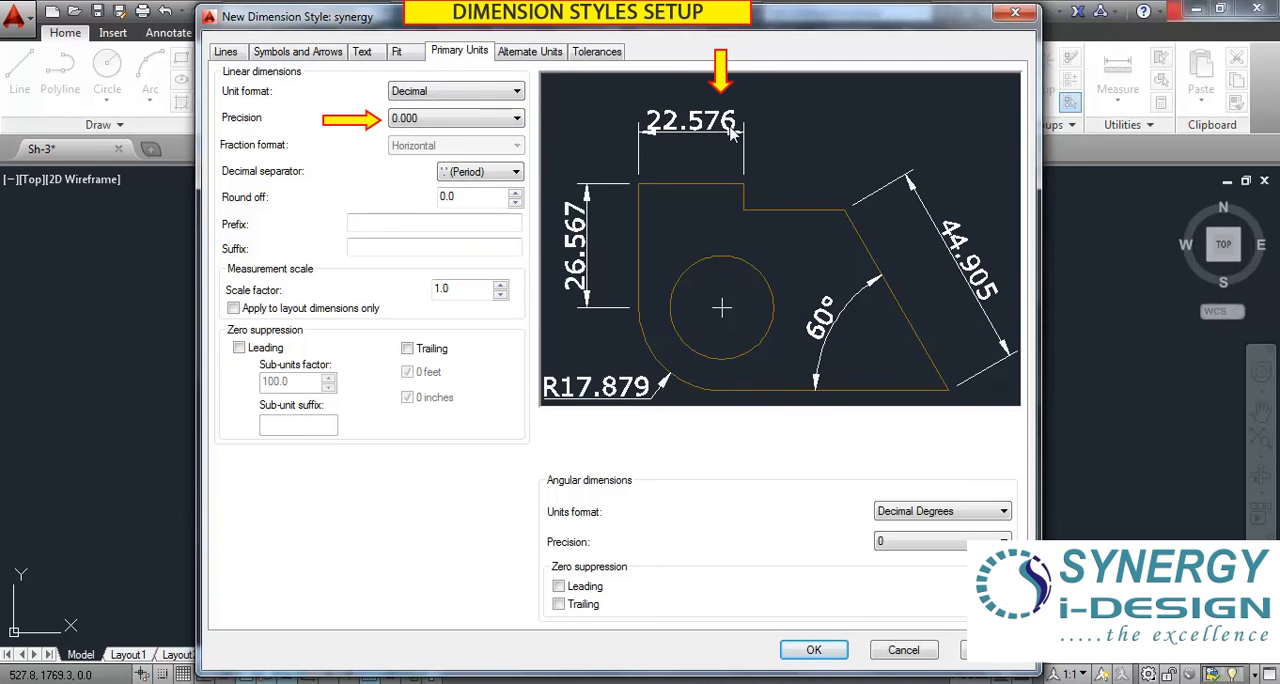
{"action": "left_click", "coordinate": [405, 120]}
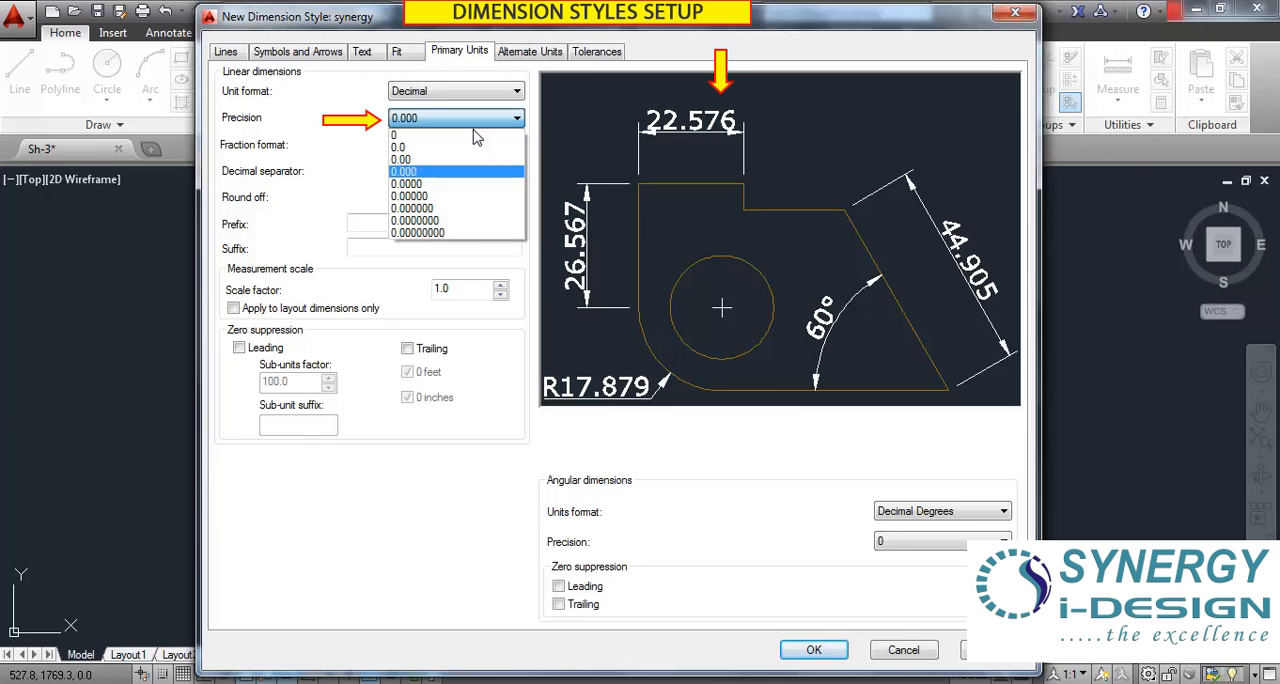
{"action": "left_click", "coordinate": [470, 159]}
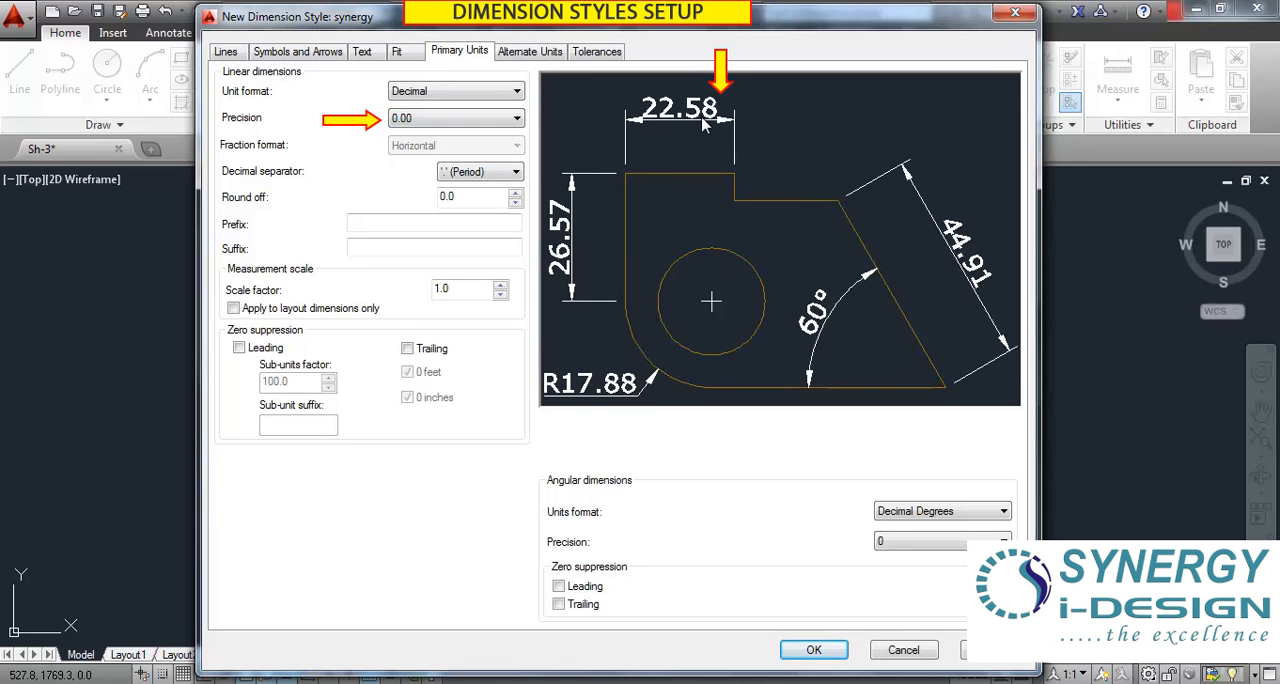
{"action": "left_click", "coordinate": [466, 124]}
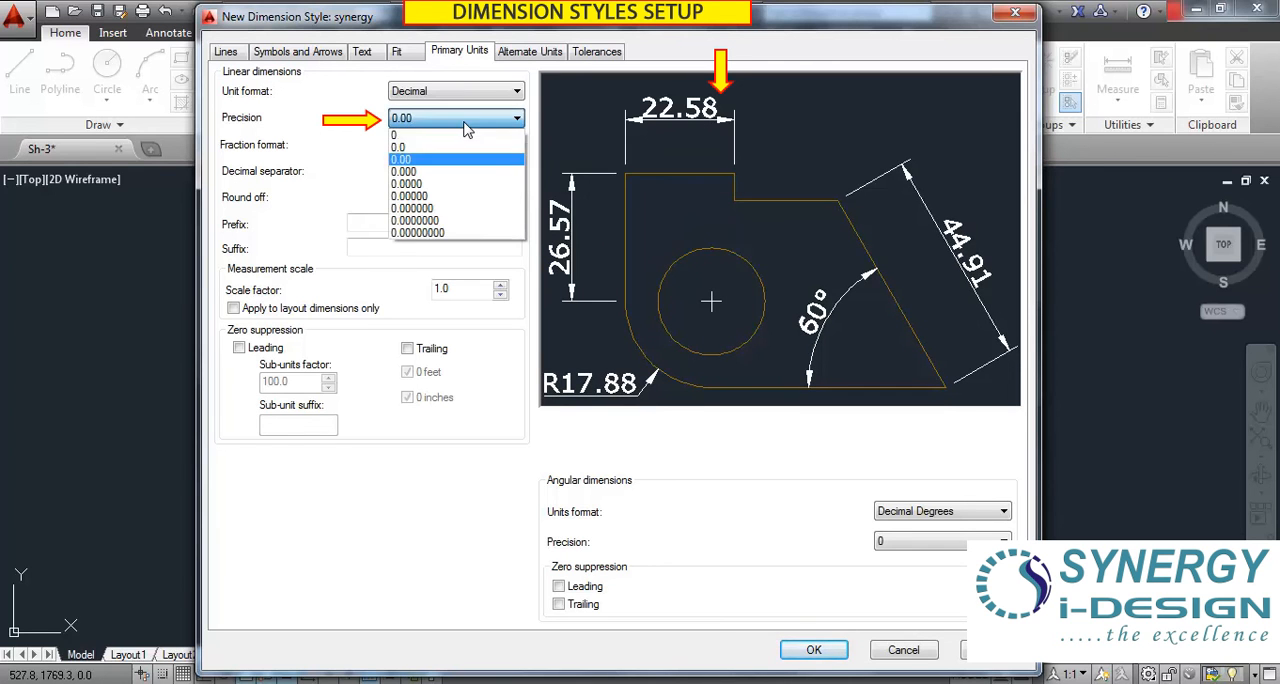
{"action": "left_click", "coordinate": [422, 184]}
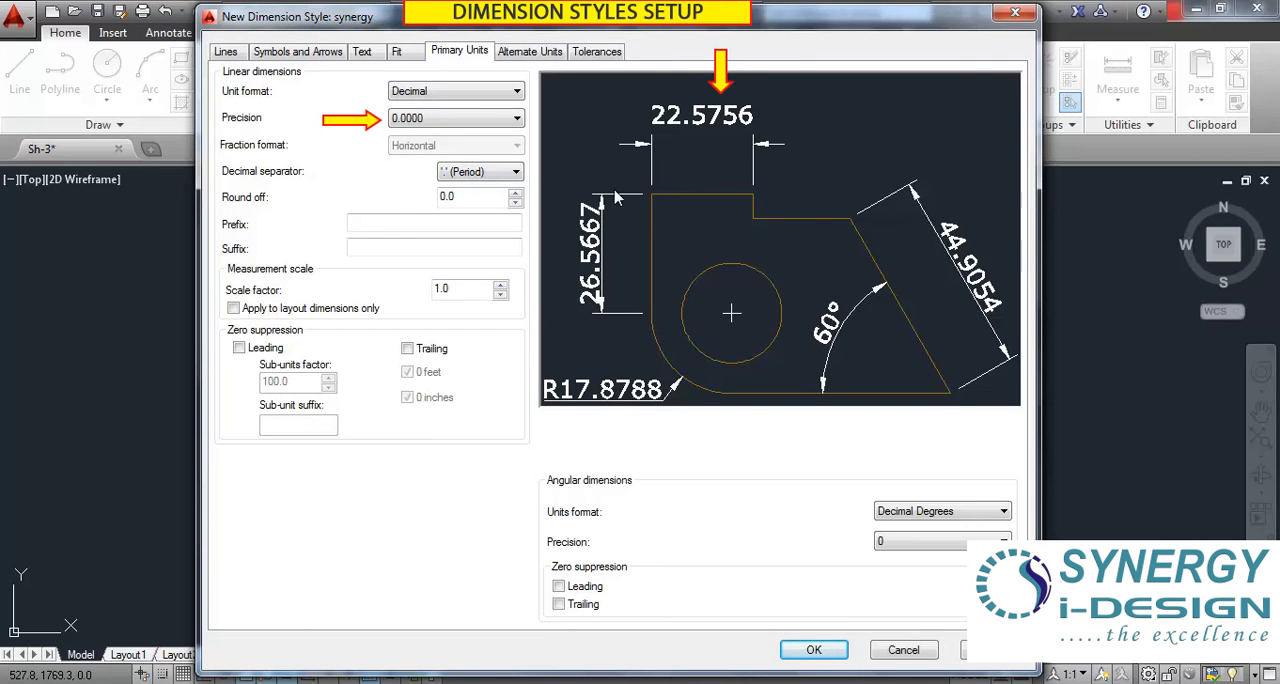
{"action": "left_click", "coordinate": [430, 122]}
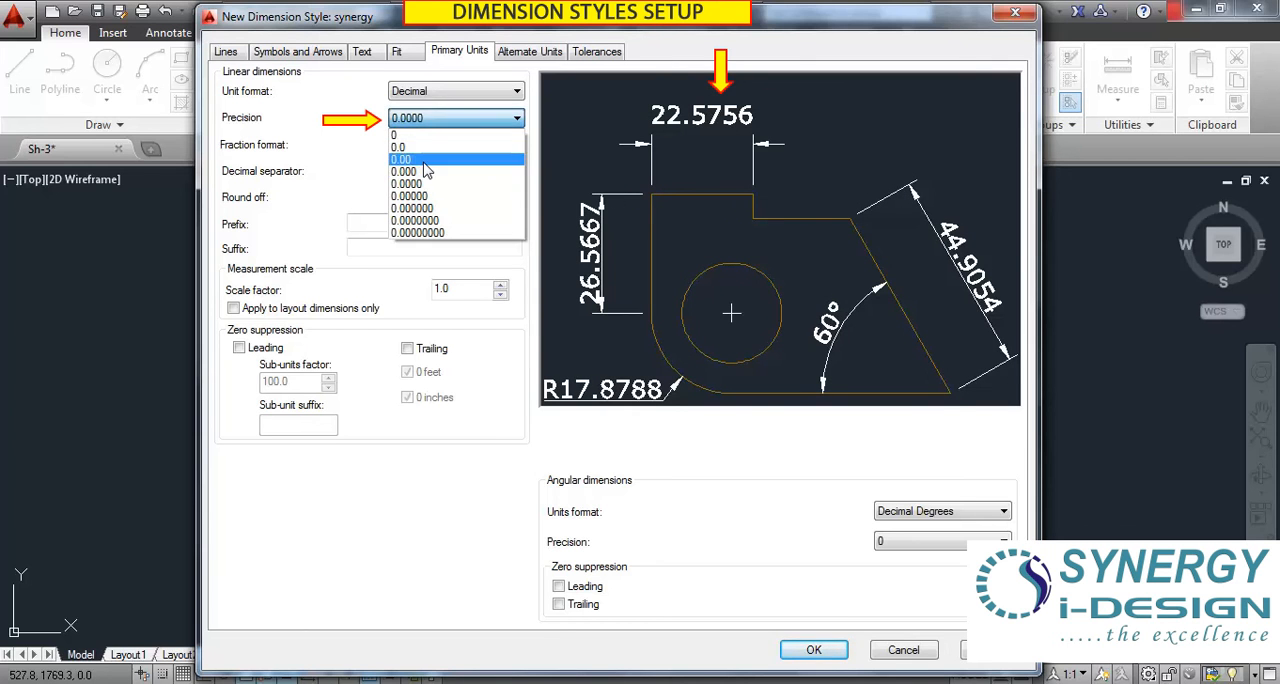
{"action": "left_click", "coordinate": [425, 160]}
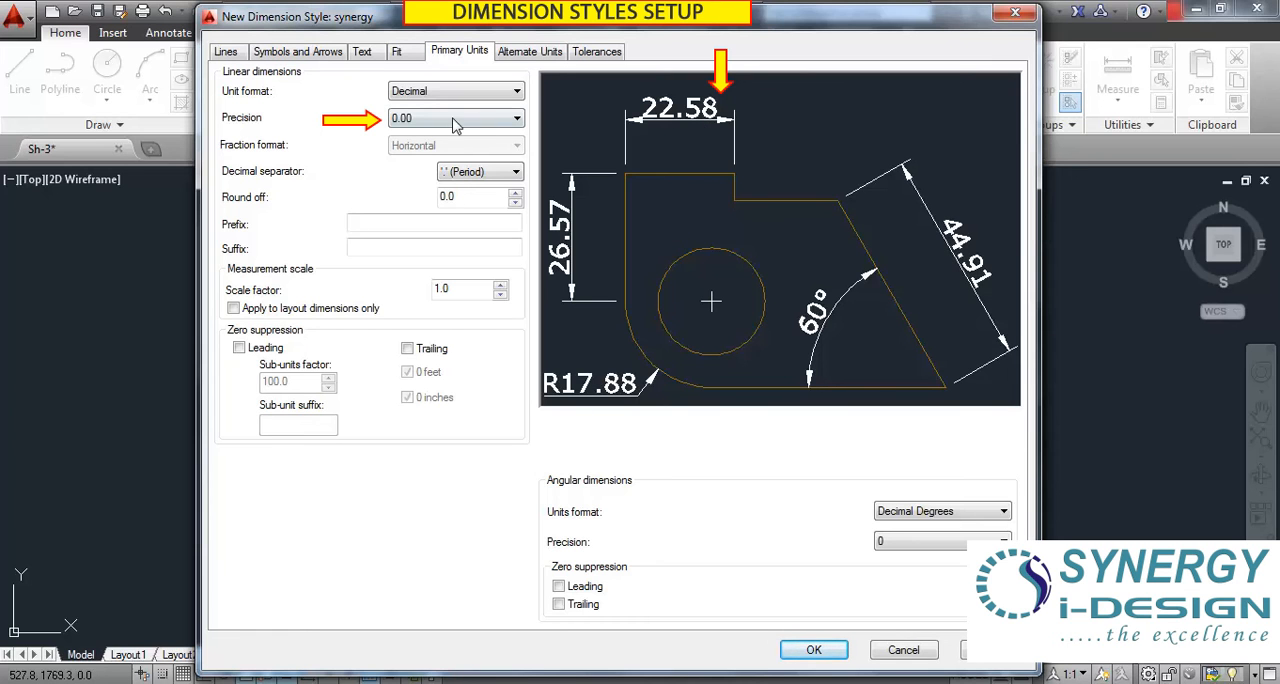
Try a linear precision of 0, return it to 0.00, and check the available unit formats while keeping Decimal.
{"action": "left_click", "coordinate": [420, 120]}
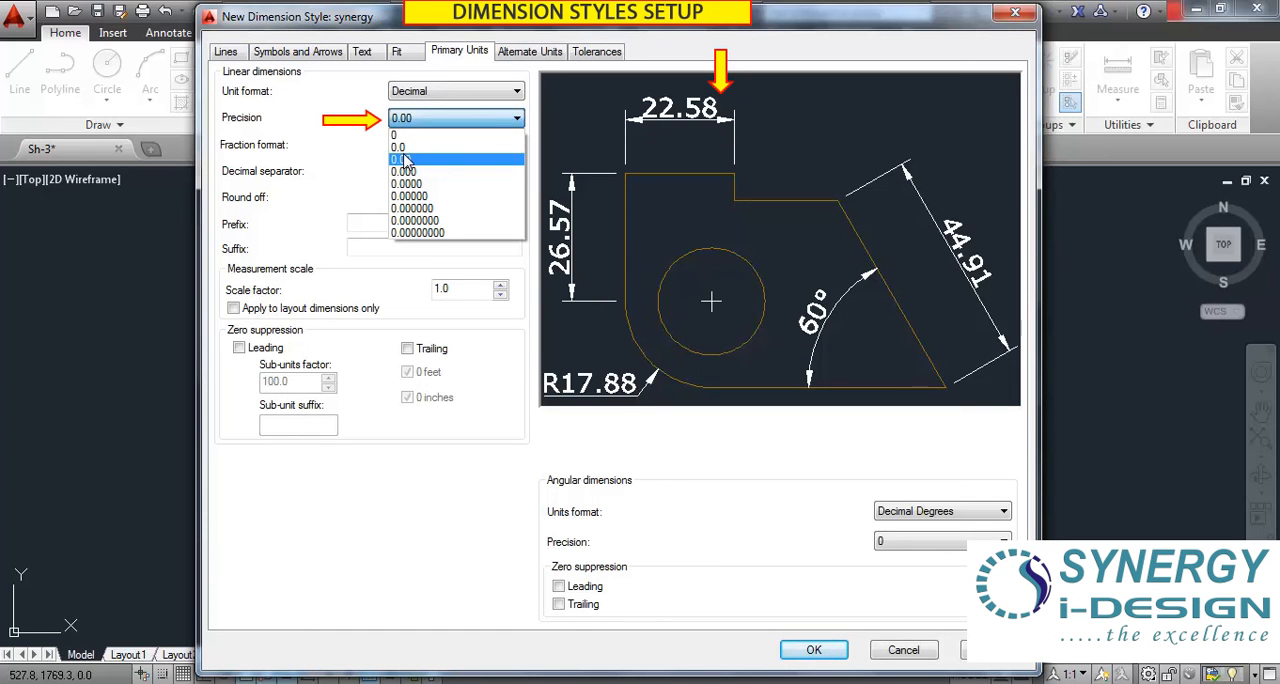
{"action": "left_click", "coordinate": [400, 135]}
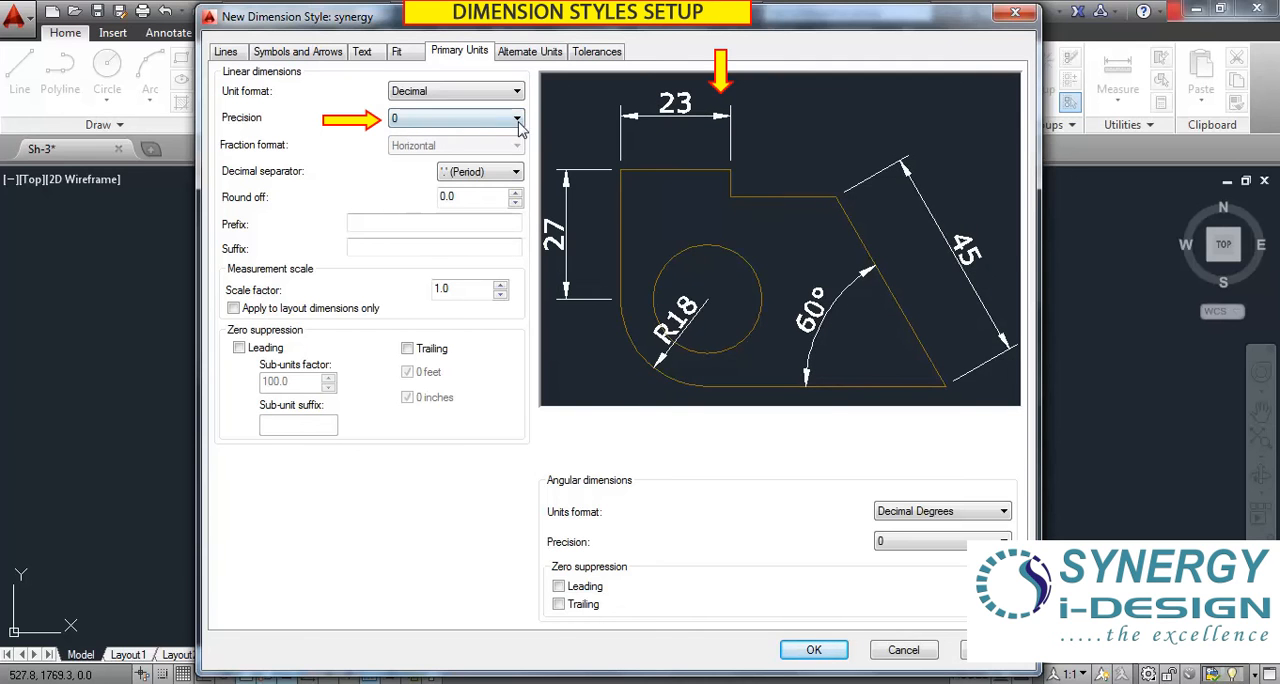
{"action": "left_click", "coordinate": [424, 122]}
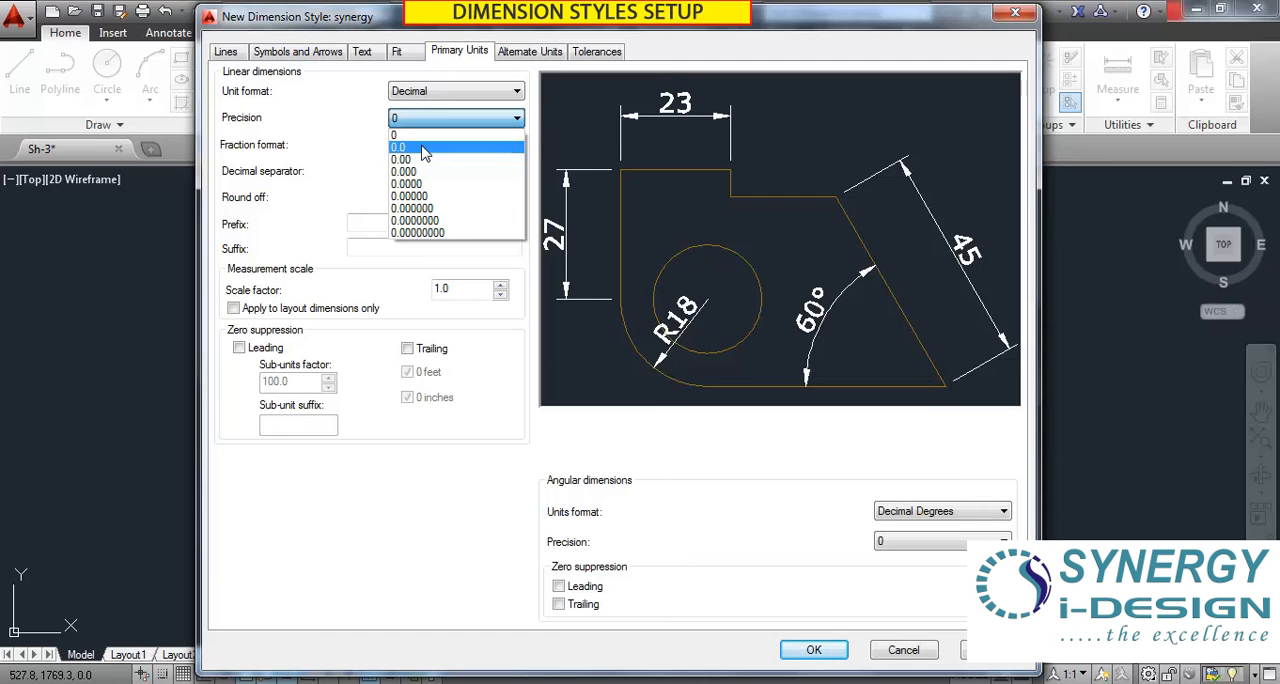
{"action": "left_click", "coordinate": [312, 143]}
{"action": "left_click", "coordinate": [455, 118]}
{"action": "left_click", "coordinate": [420, 157]}
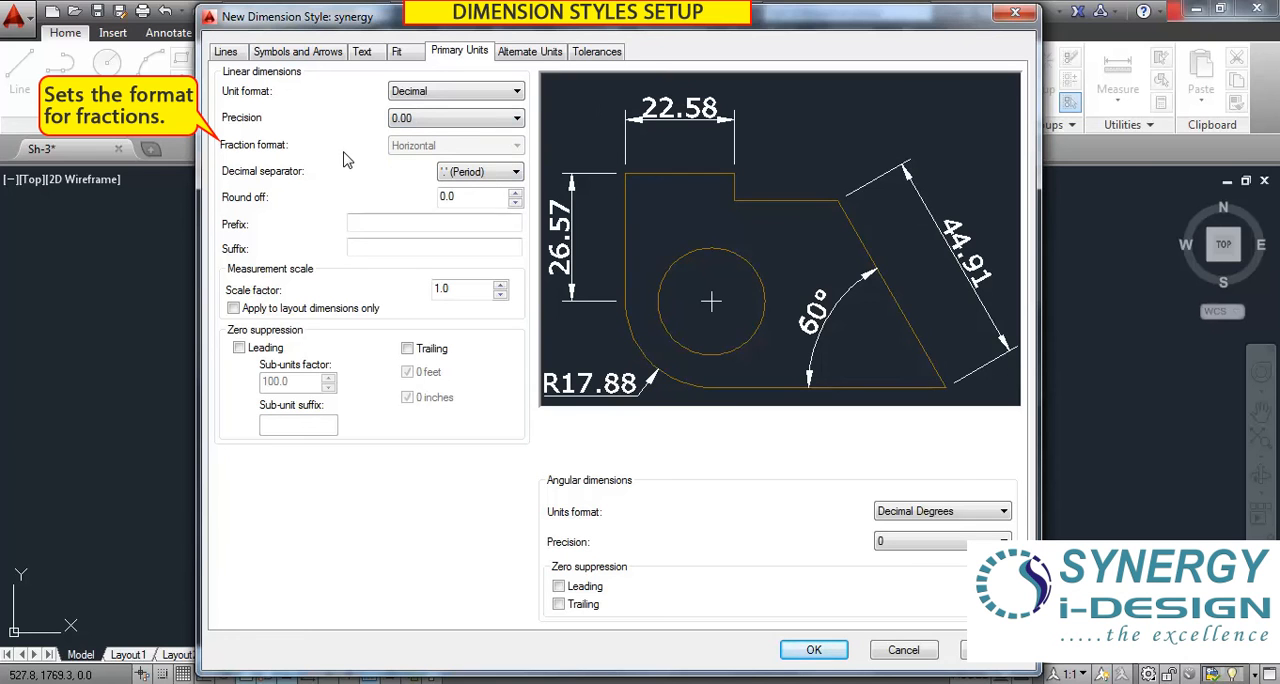
{"action": "left_click", "coordinate": [443, 91]}
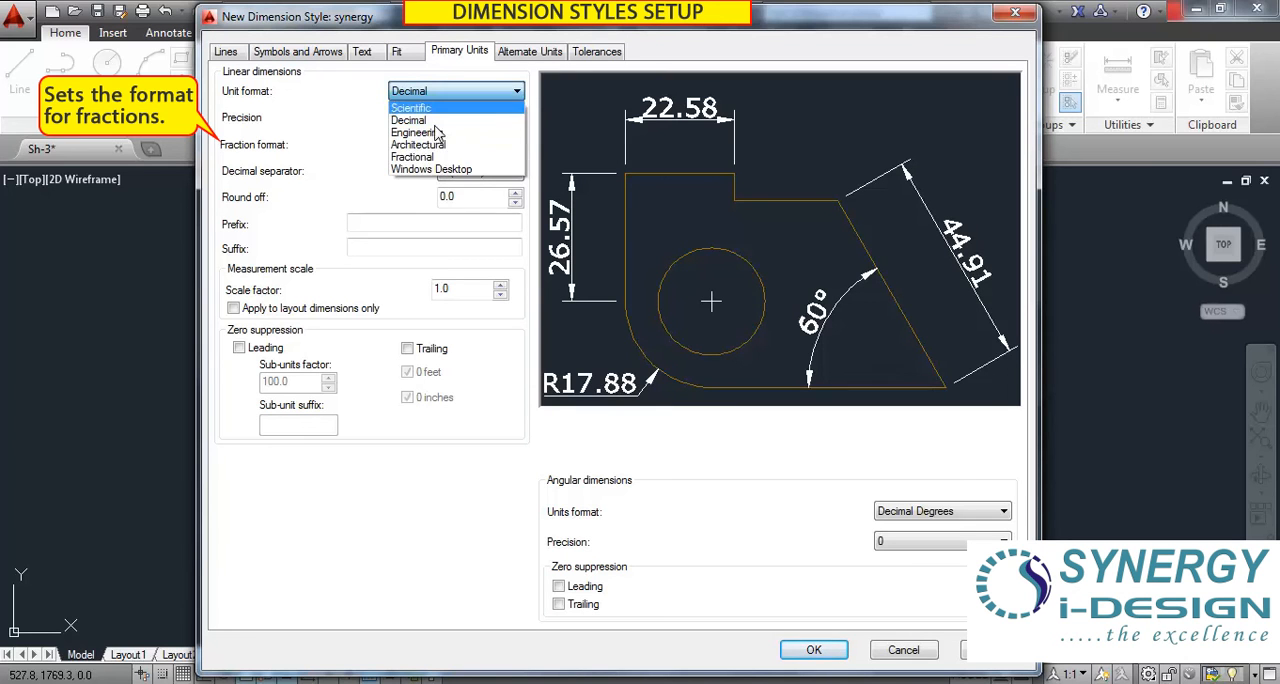
{"action": "left_click", "coordinate": [335, 124]}
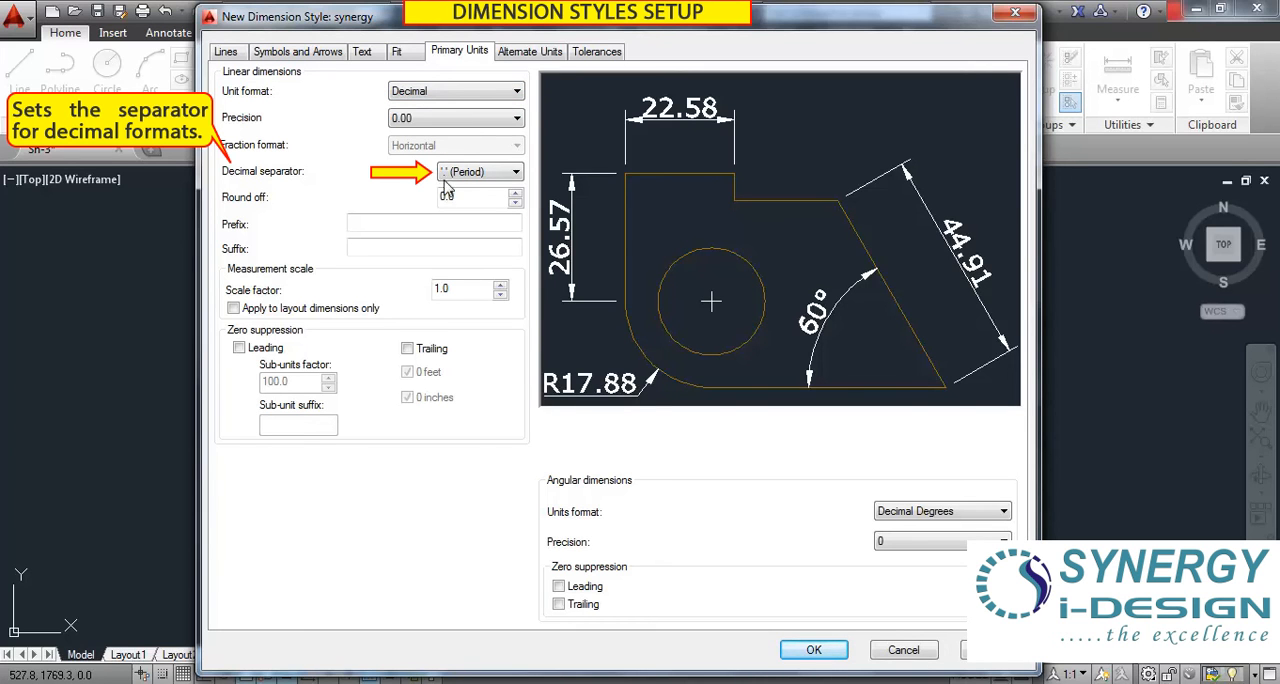
Try Comma and Space as the decimal separator and return it to Period.
{"action": "left_click", "coordinate": [509, 176]}
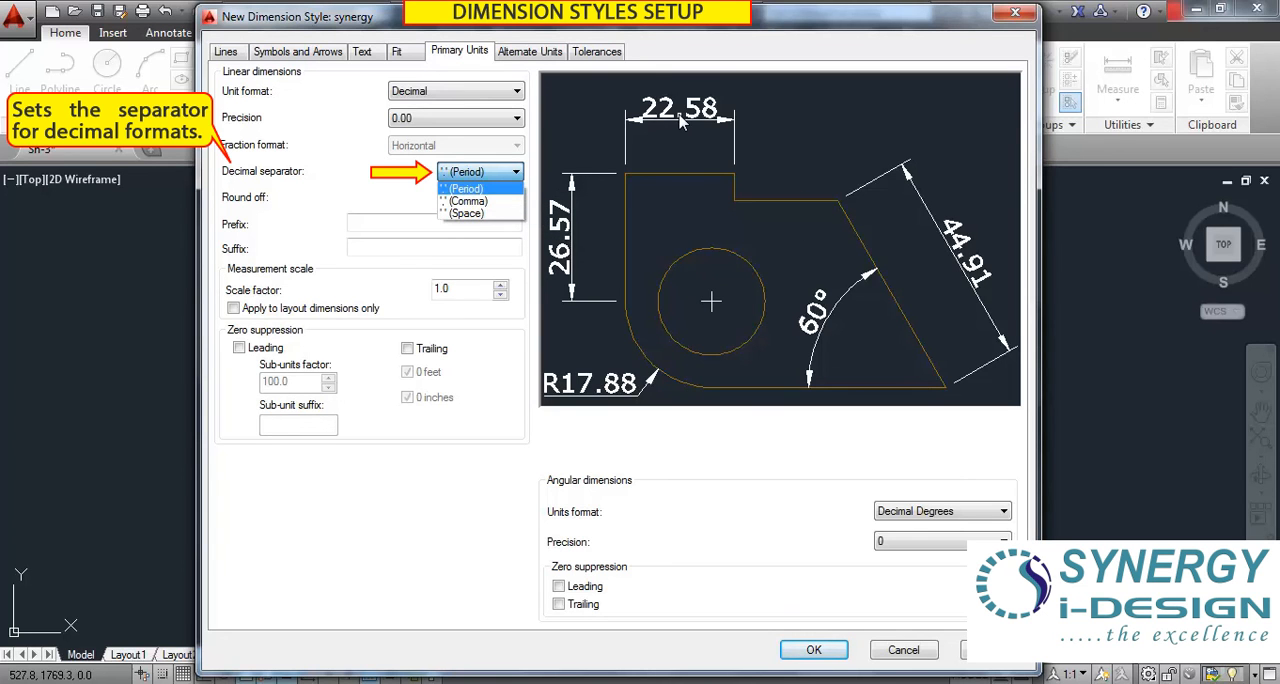
{"action": "left_click", "coordinate": [490, 201]}
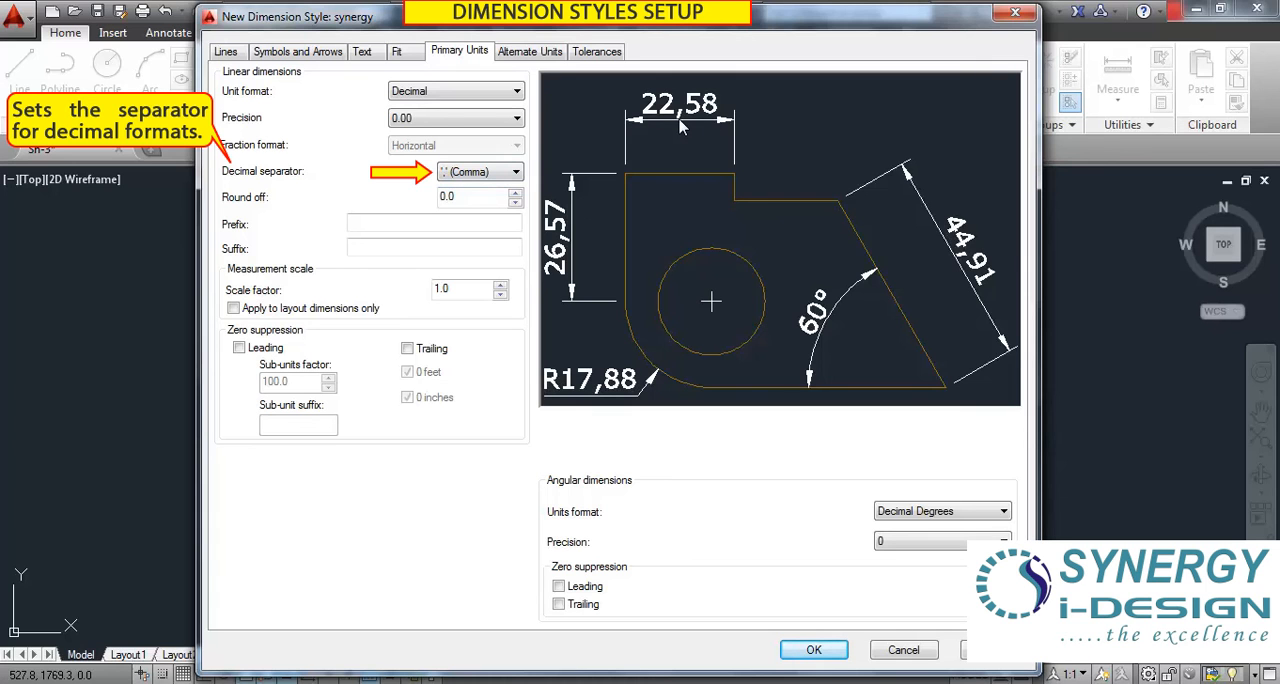
{"action": "left_click", "coordinate": [478, 172]}
{"action": "left_click", "coordinate": [468, 213]}
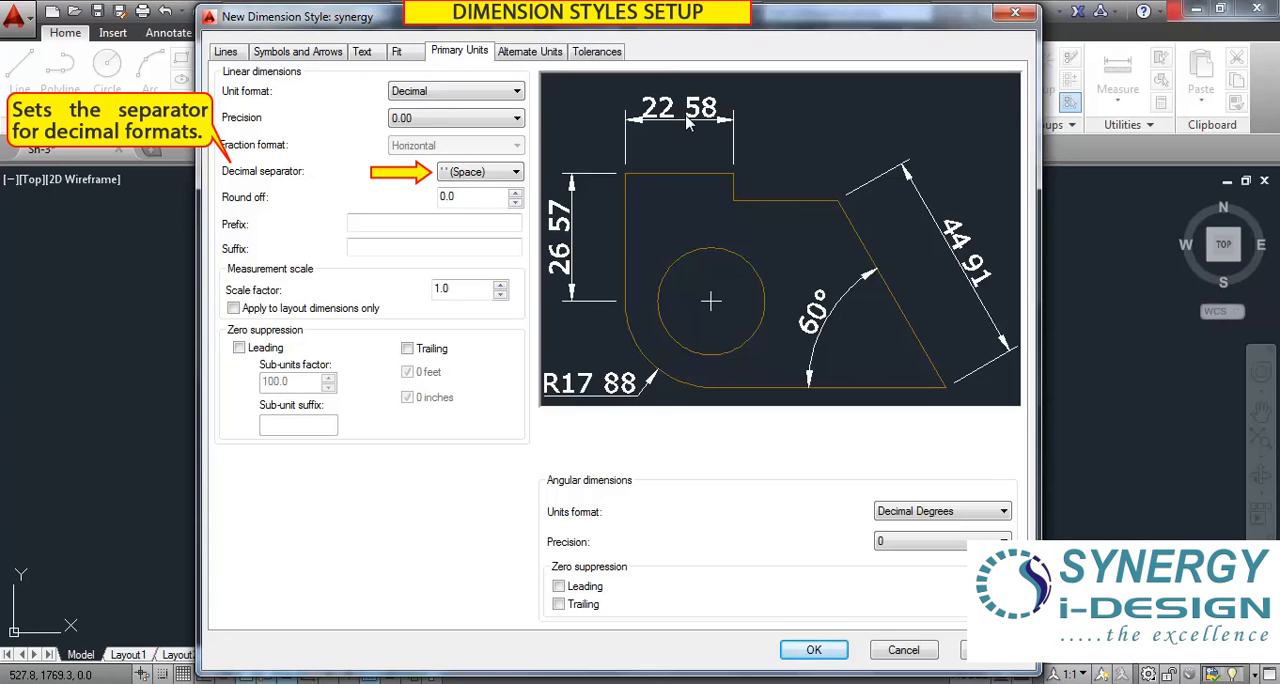
{"action": "left_click", "coordinate": [480, 172]}
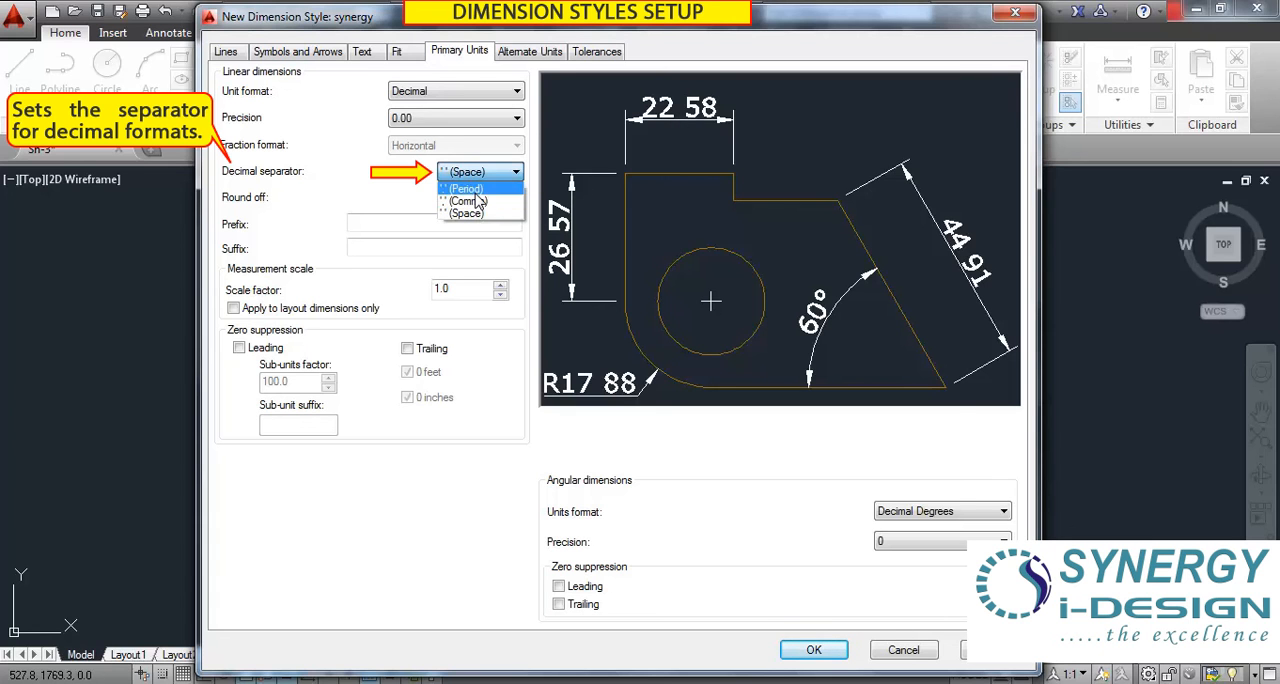
{"action": "left_click", "coordinate": [465, 184]}
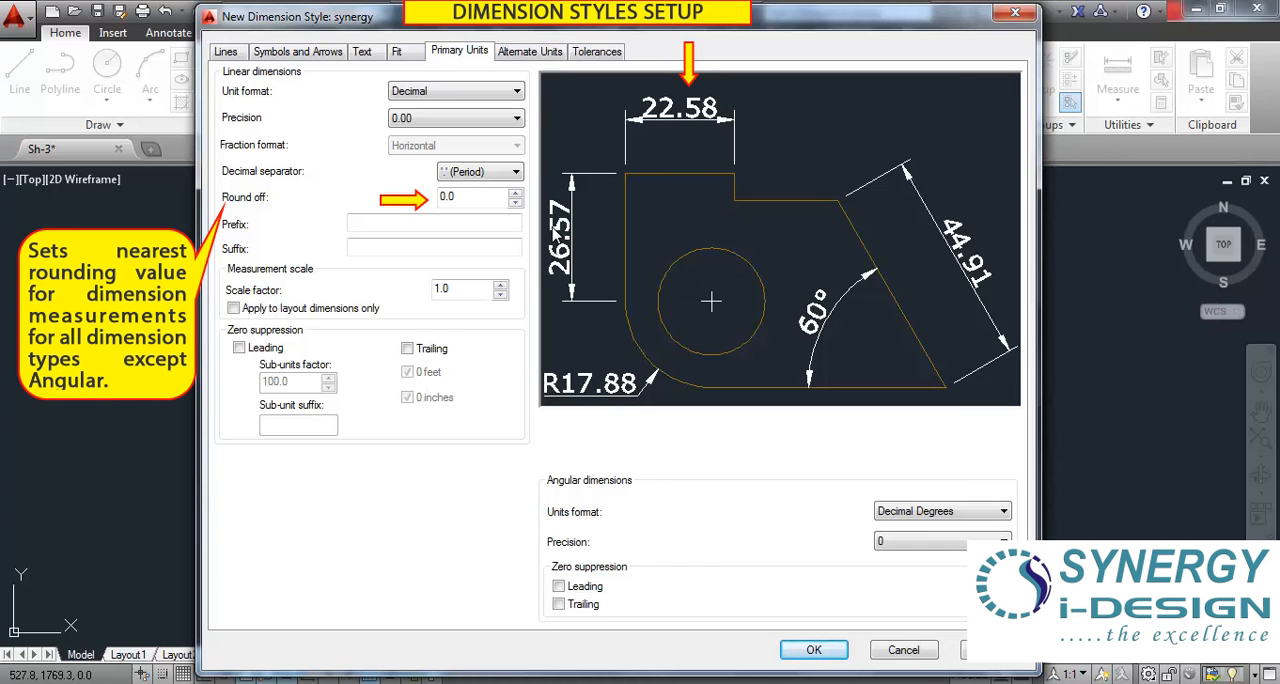
Try rounding the dimensions to 0.5, reset the round-off to 0, and apply 0.5 again.
{"action": "left_click", "coordinate": [515, 193]}
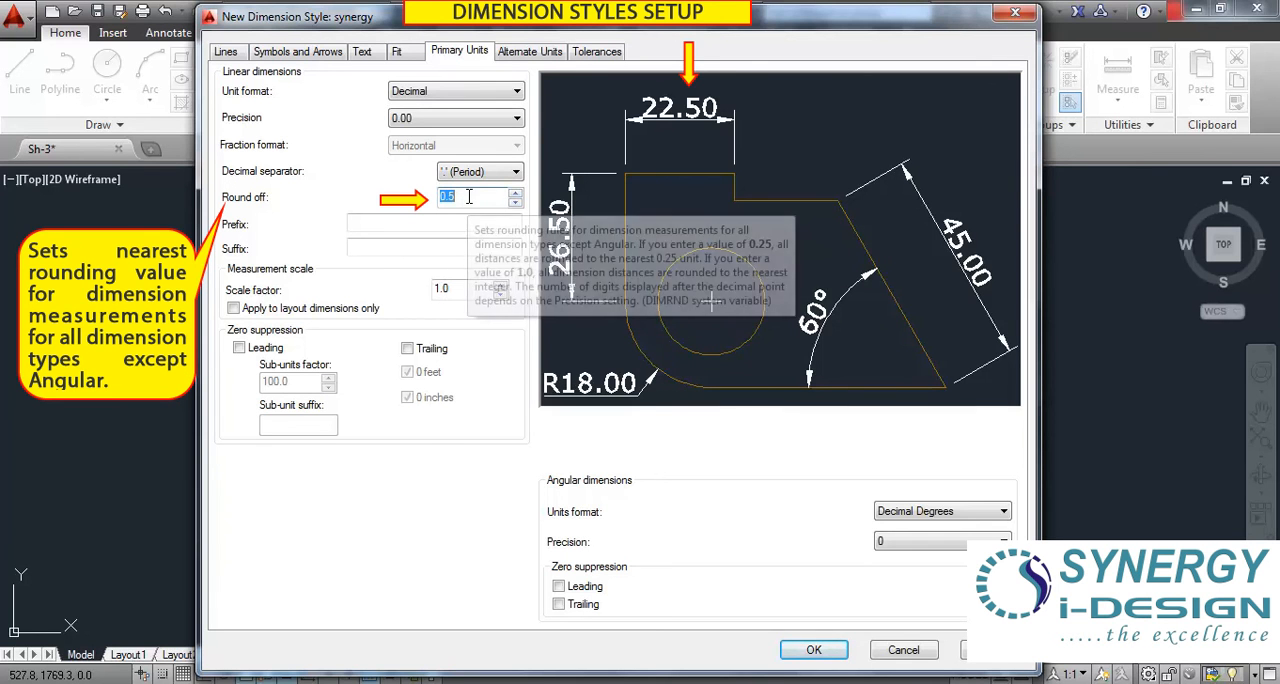
{"action": "type", "text": "0"}
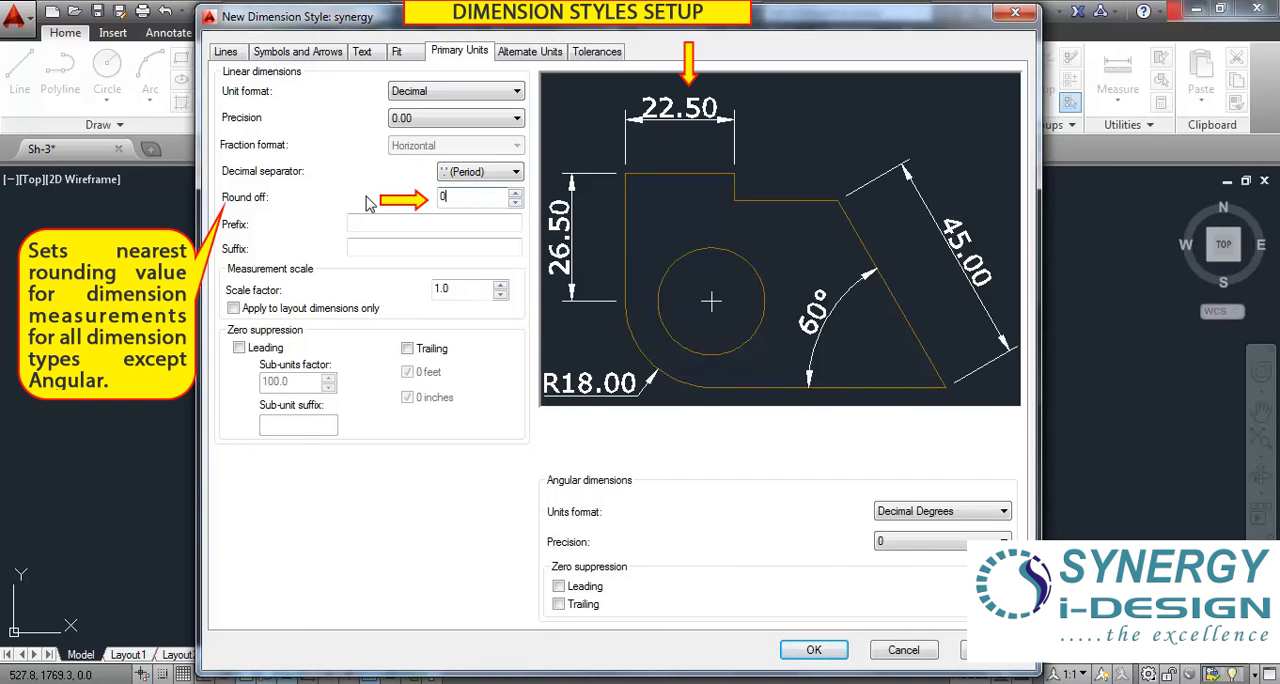
{"action": "left_click", "coordinate": [515, 205]}
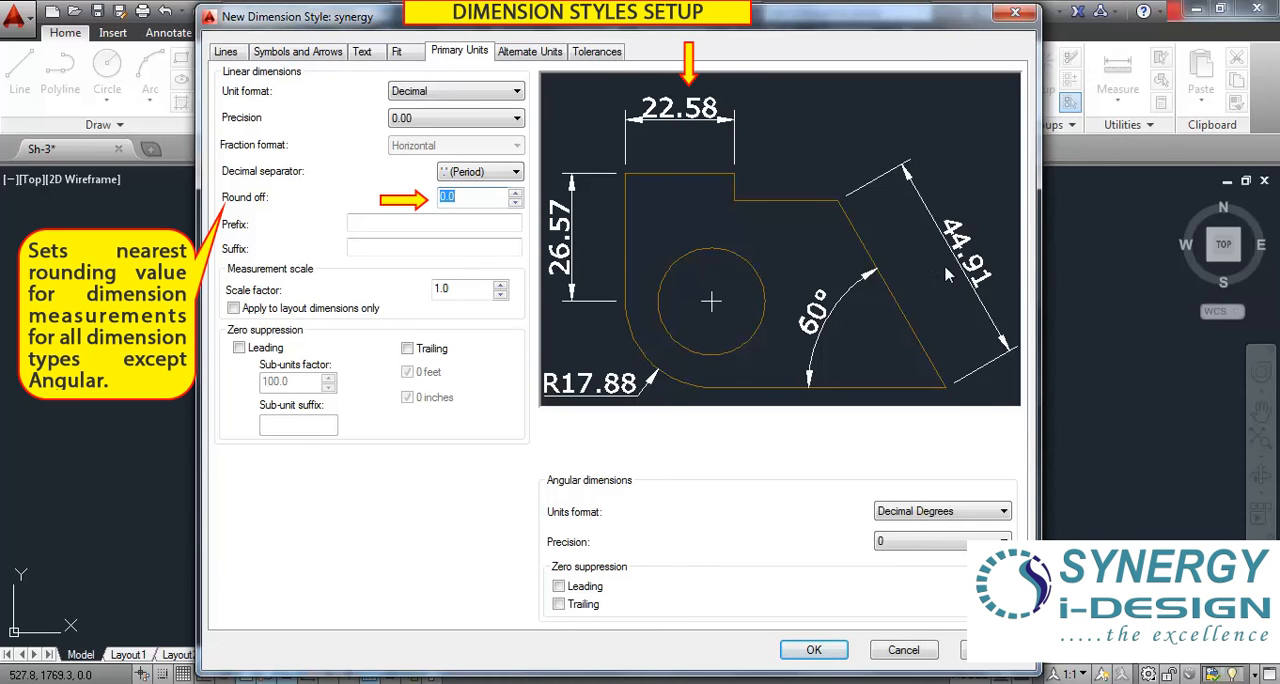
{"action": "type", "text": "0."}
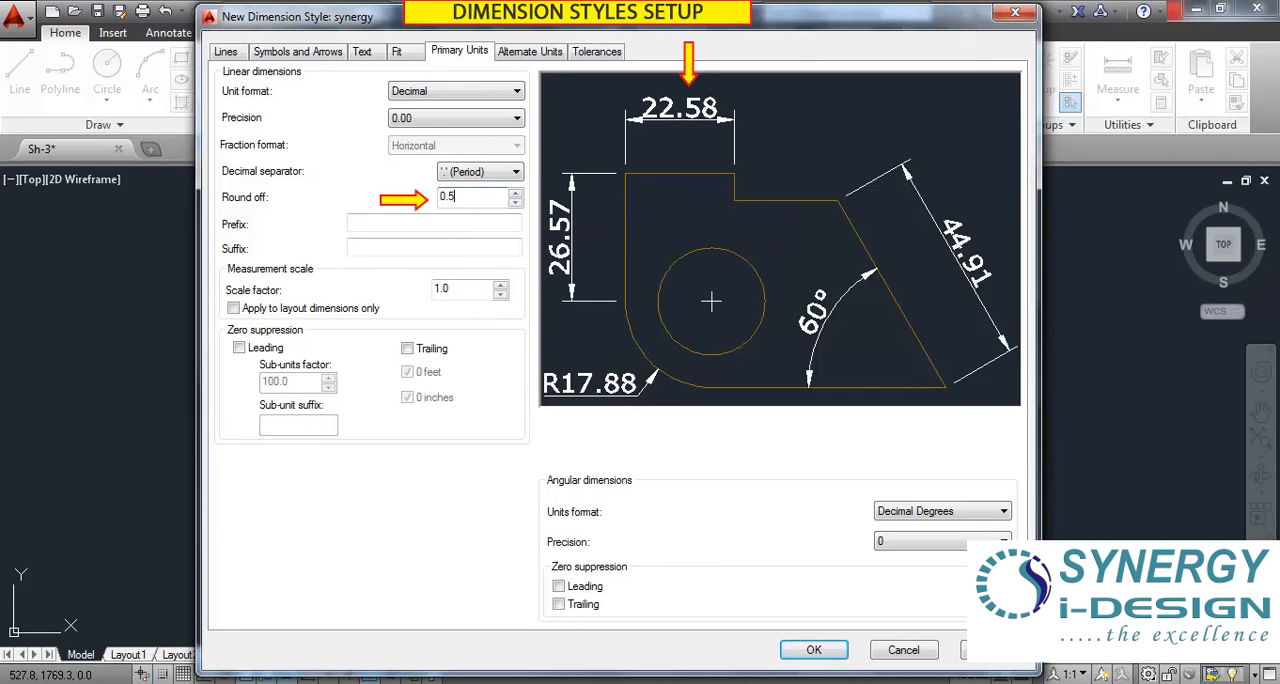
{"action": "left_click", "coordinate": [399, 220]}
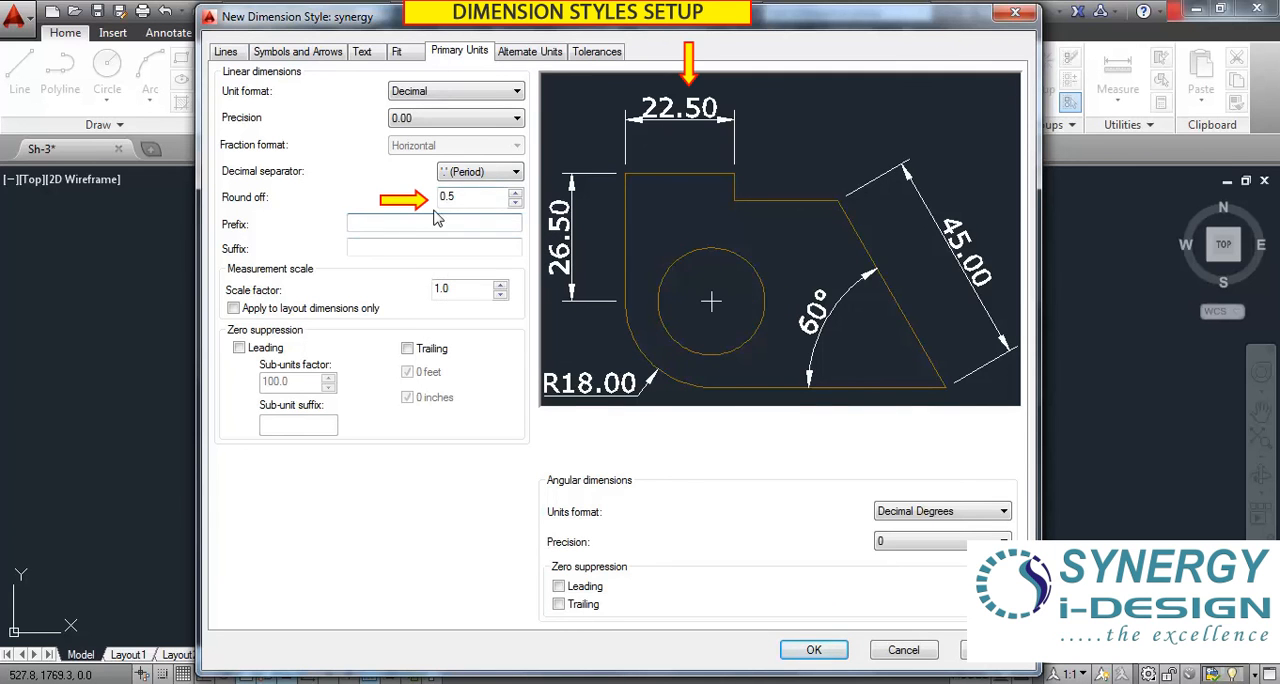
Try a round-off of 0.7, lower it to 0.2, and return the value to 0.0.
{"action": "left_click_drag", "start_coordinate": [464, 197], "coordinate": [420, 196]}
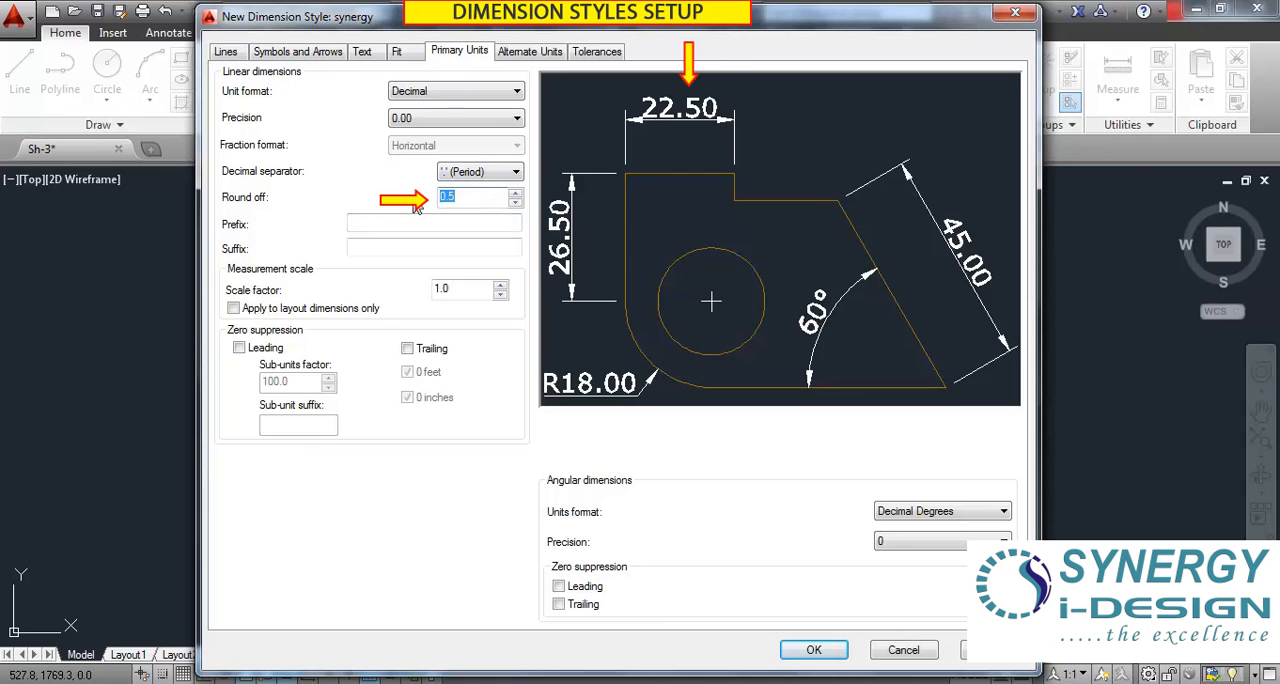
{"action": "type", "text": "0.7"}
{"action": "key", "text": "Tab"}
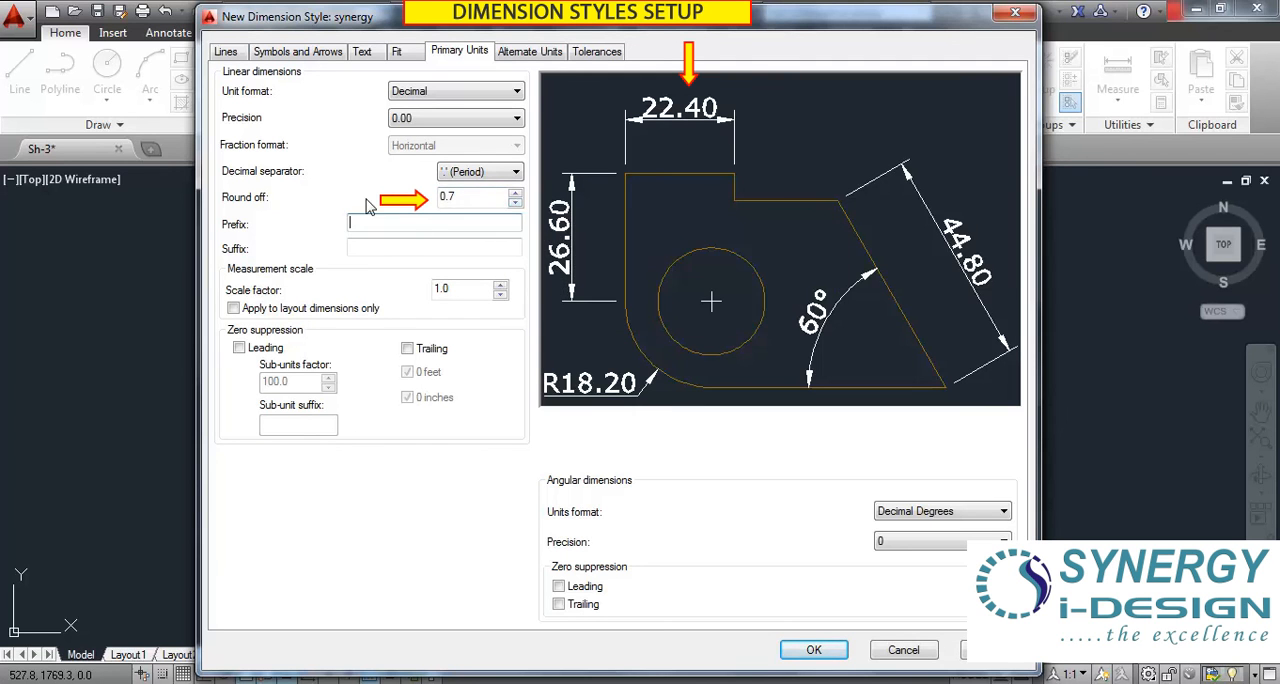
{"action": "left_click", "coordinate": [516, 202]}
{"action": "left_click", "coordinate": [515, 203]}
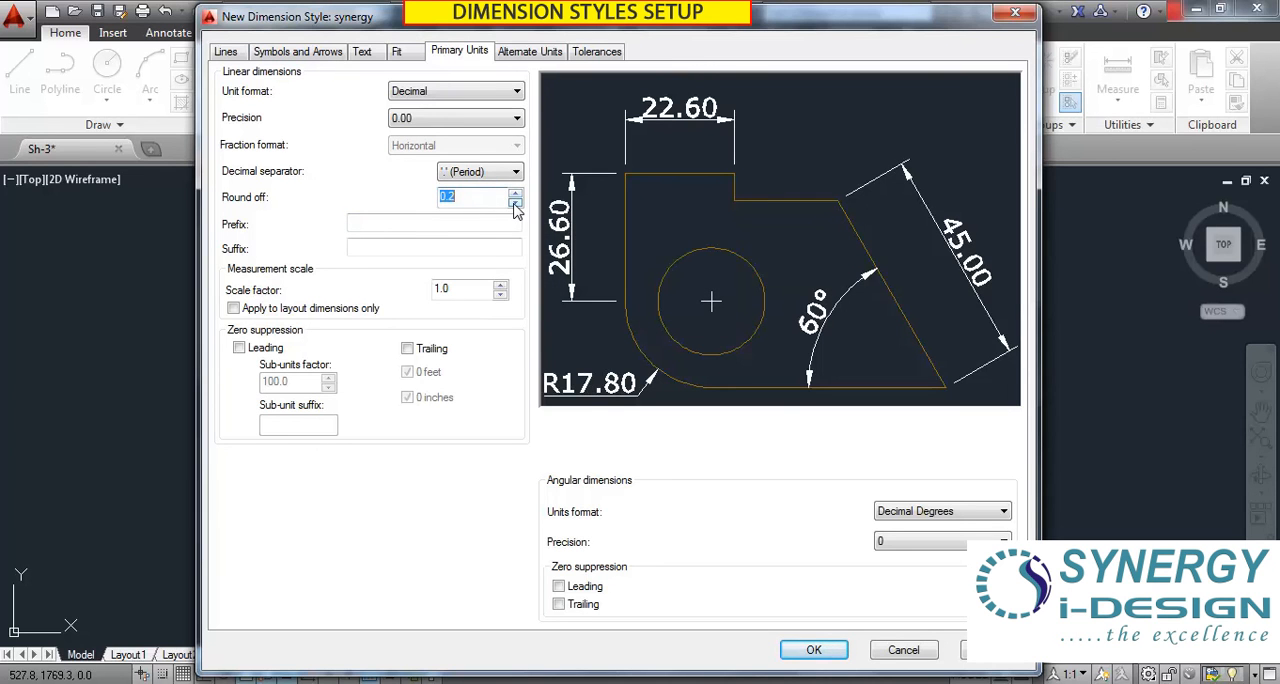
{"action": "left_click", "coordinate": [515, 204]}
{"action": "left_click", "coordinate": [461, 198]}
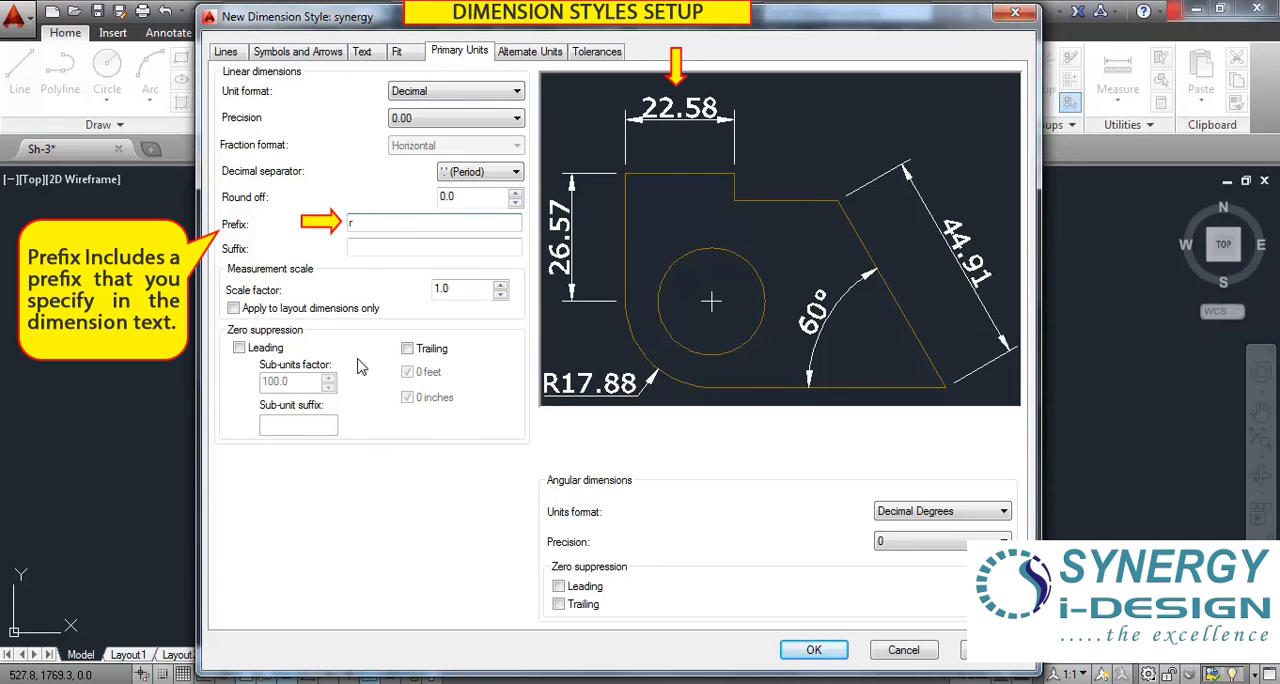
Try the prefix r and the suffix mm on the dimension text, clearing each one after previewing it.
{"action": "left_click", "coordinate": [383, 250]}
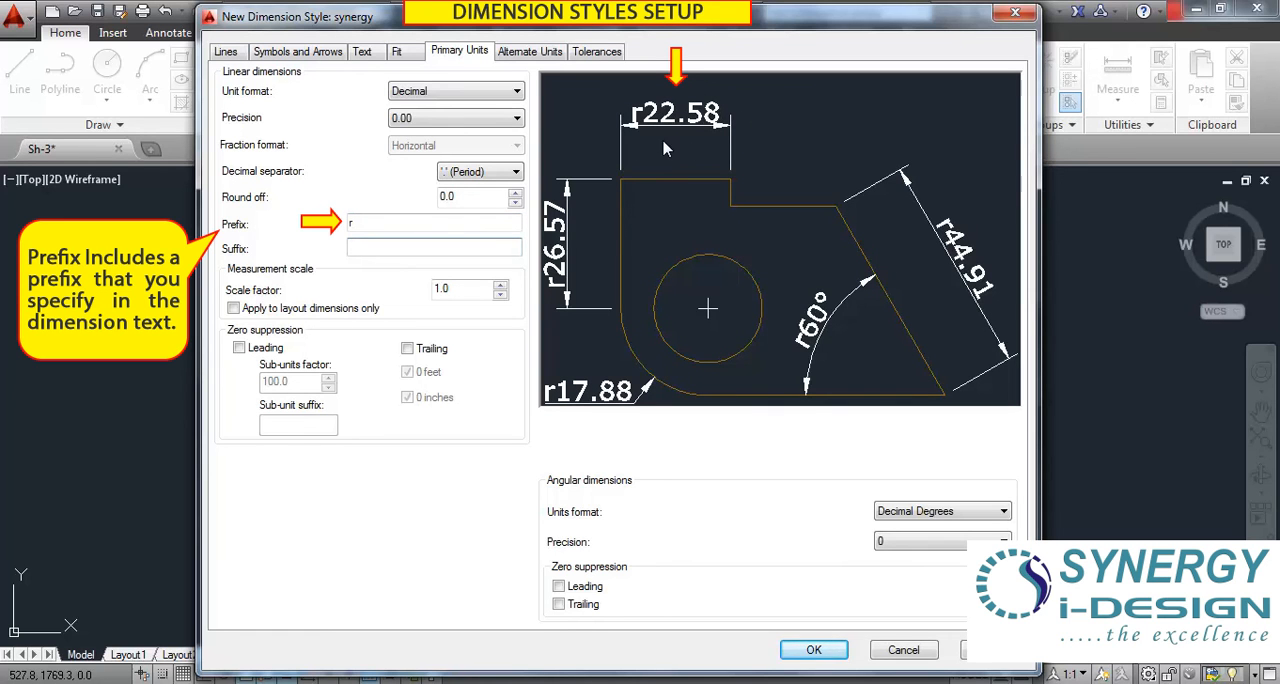
{"action": "double_click", "coordinate": [360, 223]}
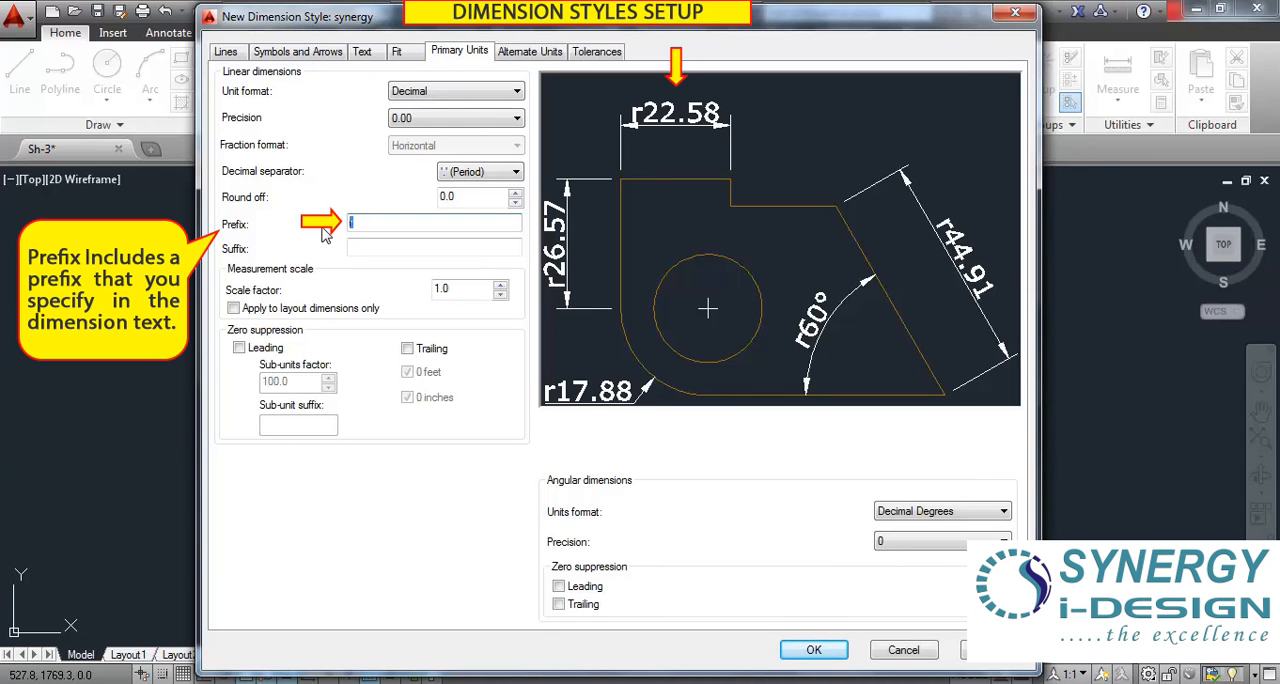
{"action": "left_click", "coordinate": [361, 248]}
{"action": "type", "text": "mm"}
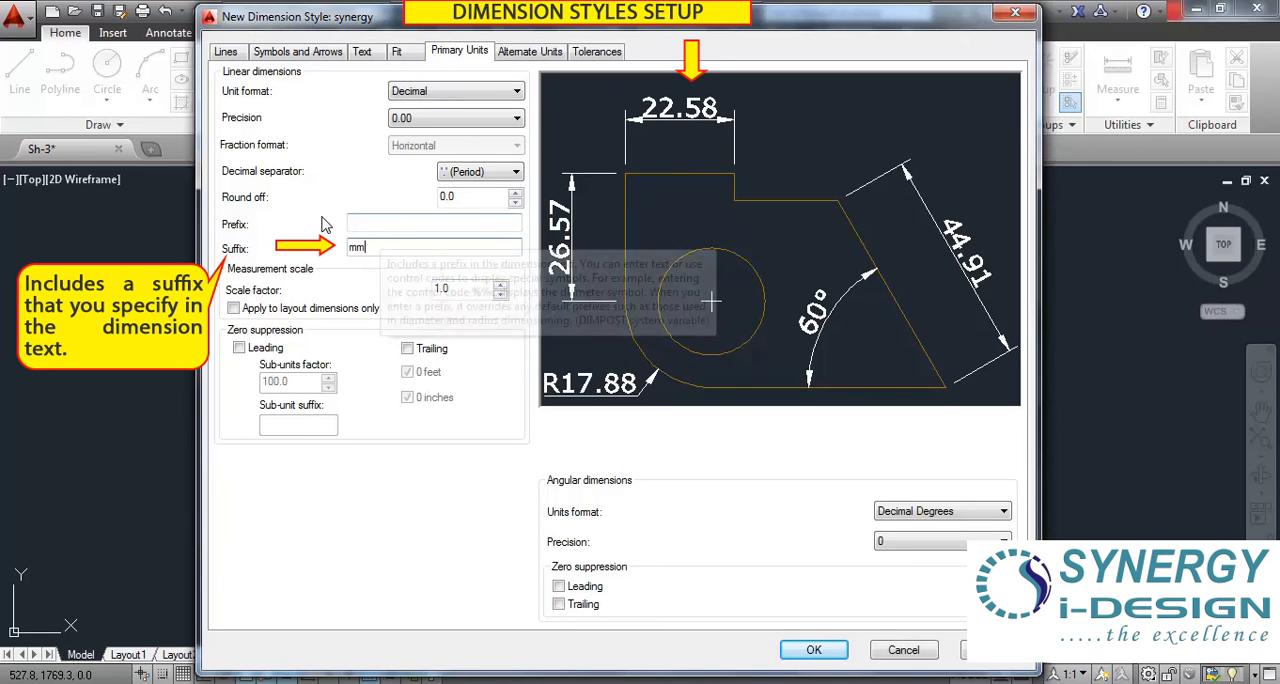
{"action": "left_click", "coordinate": [434, 224]}
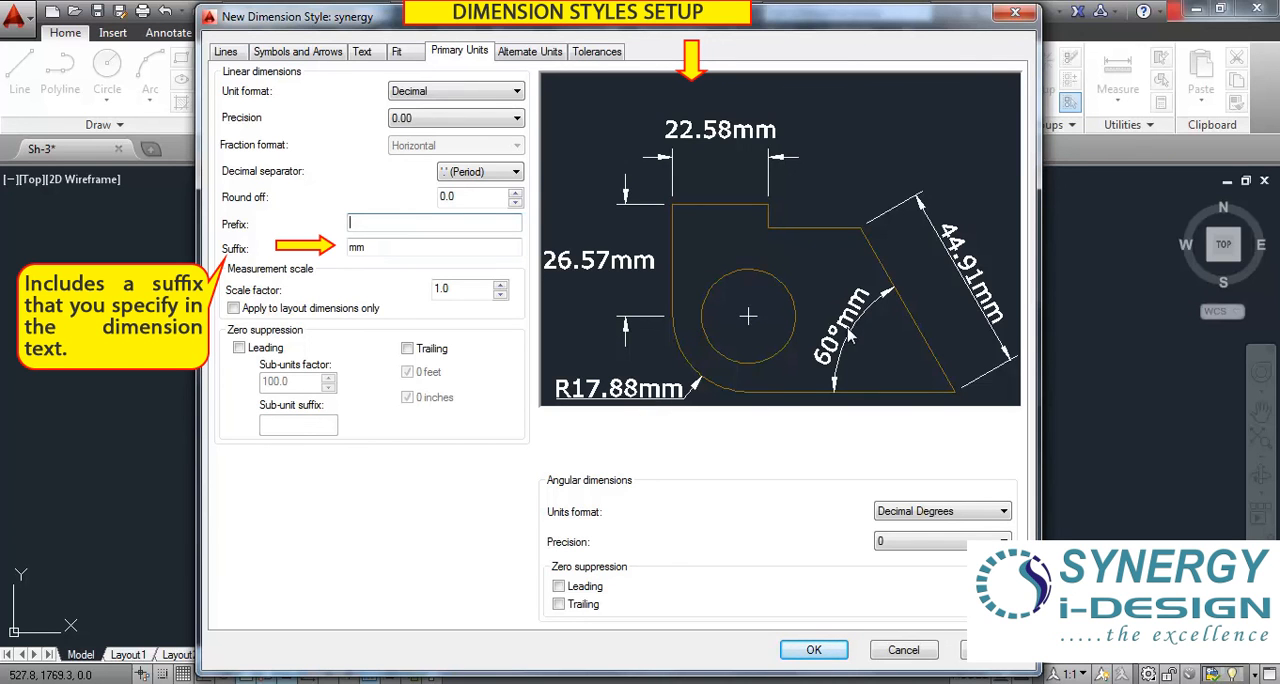
{"action": "left_click", "coordinate": [356, 247]}
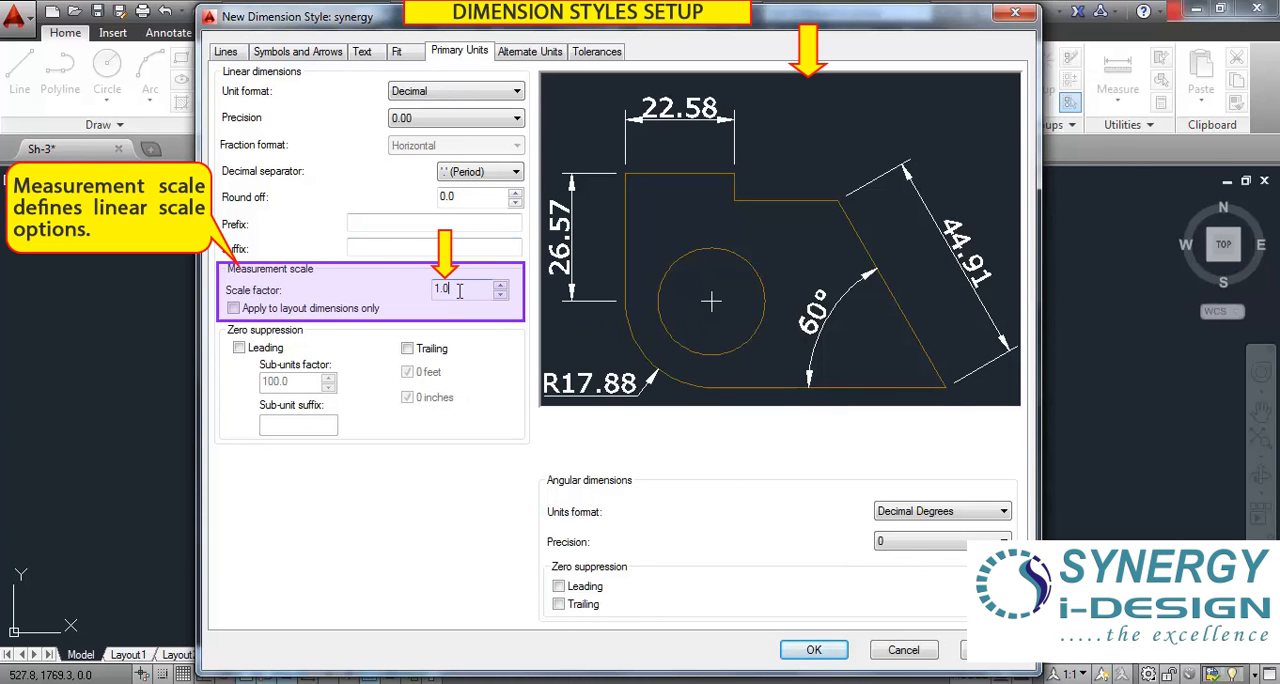
Keep the measurement scale factor at 1.0 and apply it to layout dimensions only.
{"action": "left_click", "coordinate": [450, 291]}
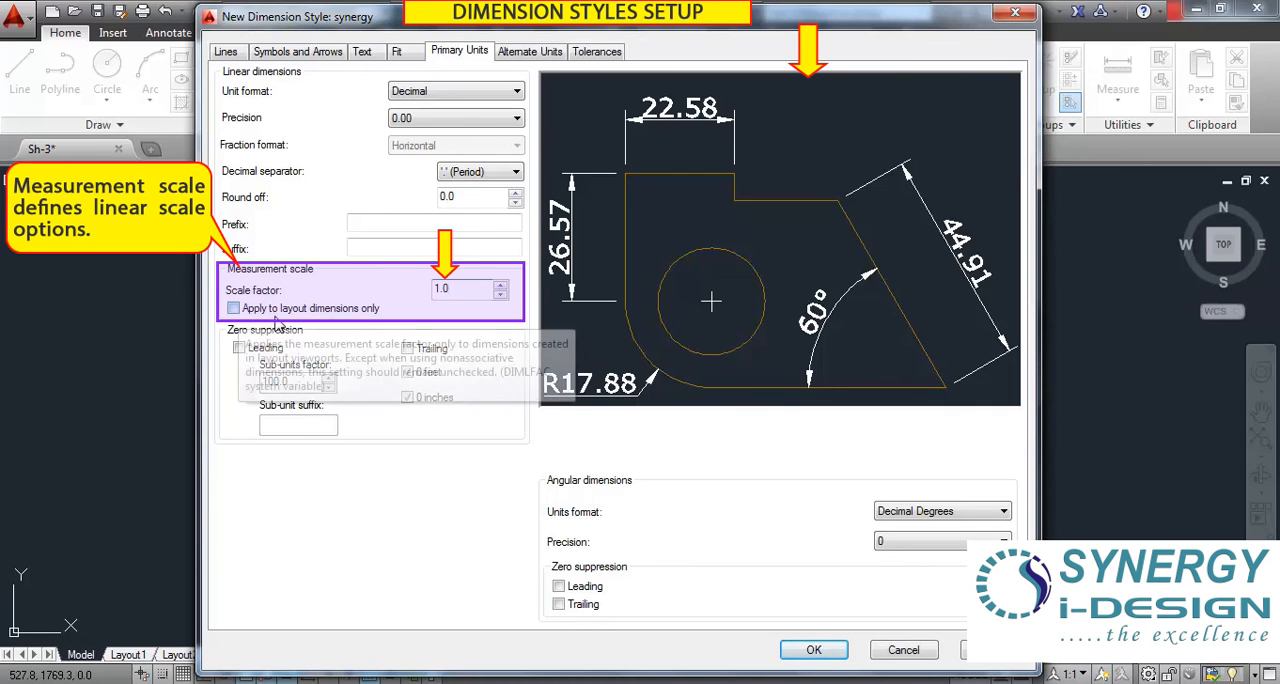
{"action": "left_click", "coordinate": [233, 308]}
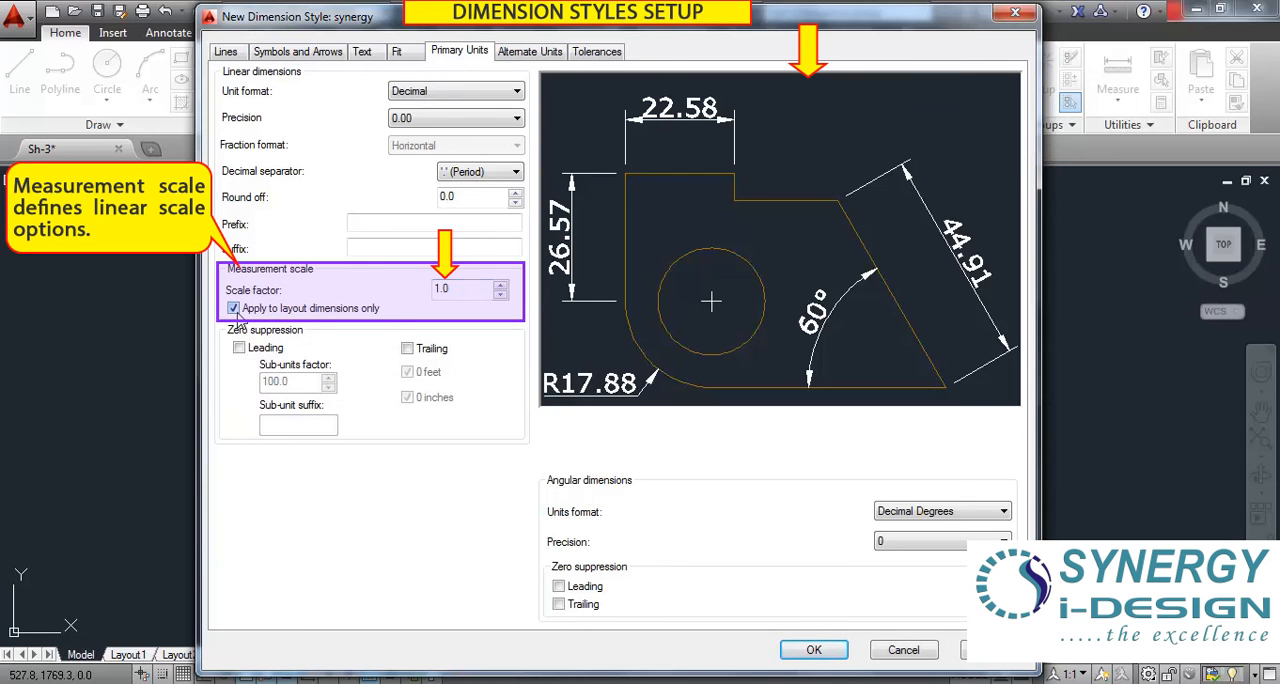
Turn off the option that applies the measurement scale to layout dimensions only, leaving the scale factor at 1.0.
{"action": "left_click", "coordinate": [233, 308]}
{"action": "left_click_drag", "start_coordinate": [457, 289], "coordinate": [432, 289]}
{"action": "left_click", "coordinate": [464, 290]}
{"action": "left_click", "coordinate": [233, 308]}
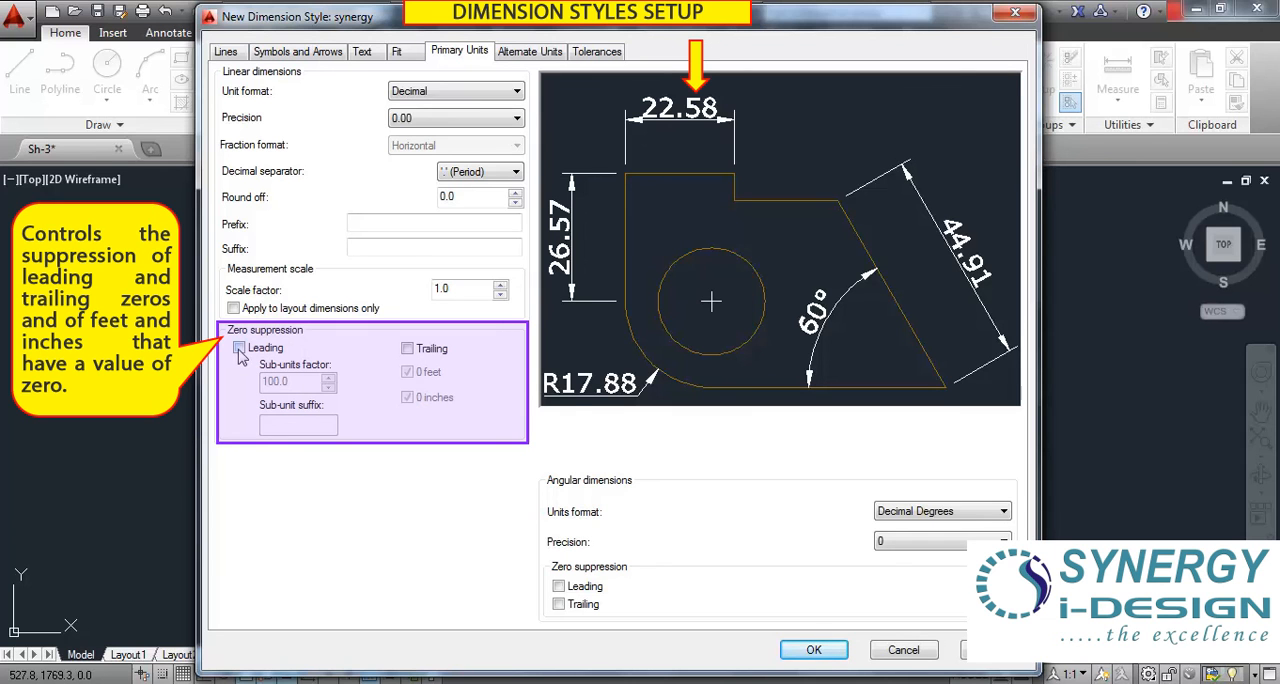
Suppress leading and trailing zeros for the linear dimensions and set the sub-unit suffix to cm.
{"action": "left_click", "coordinate": [407, 351]}
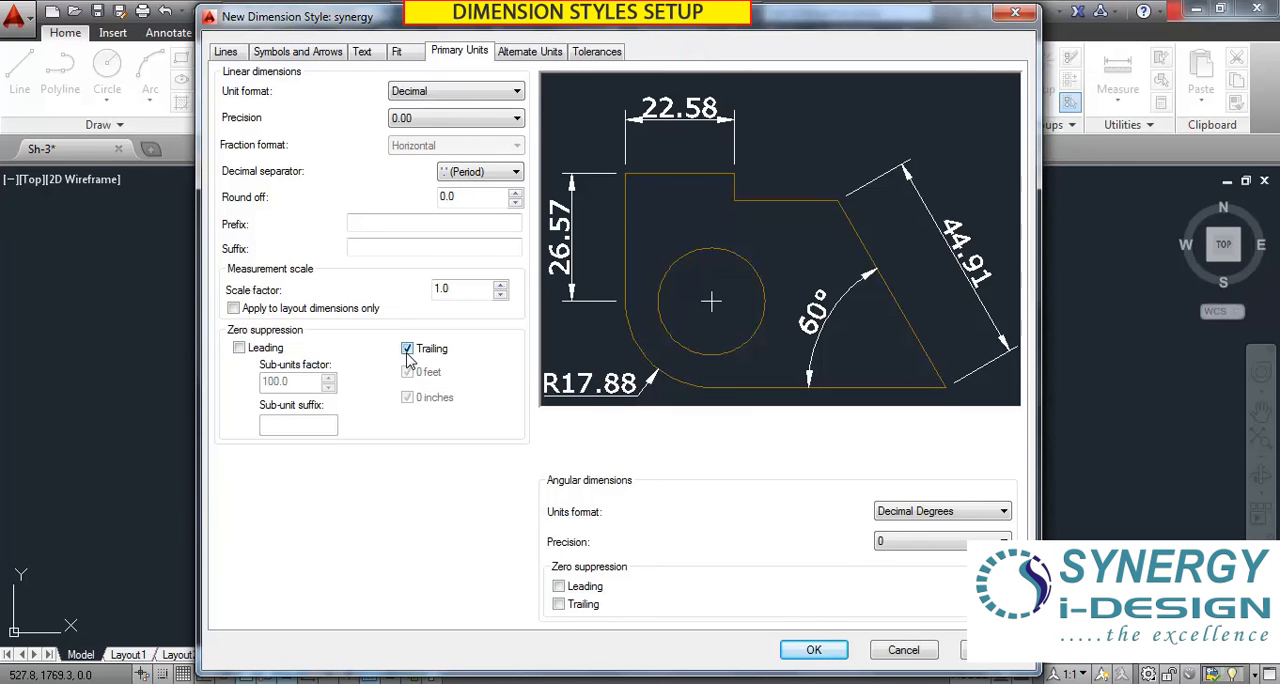
{"action": "left_click", "coordinate": [407, 350]}
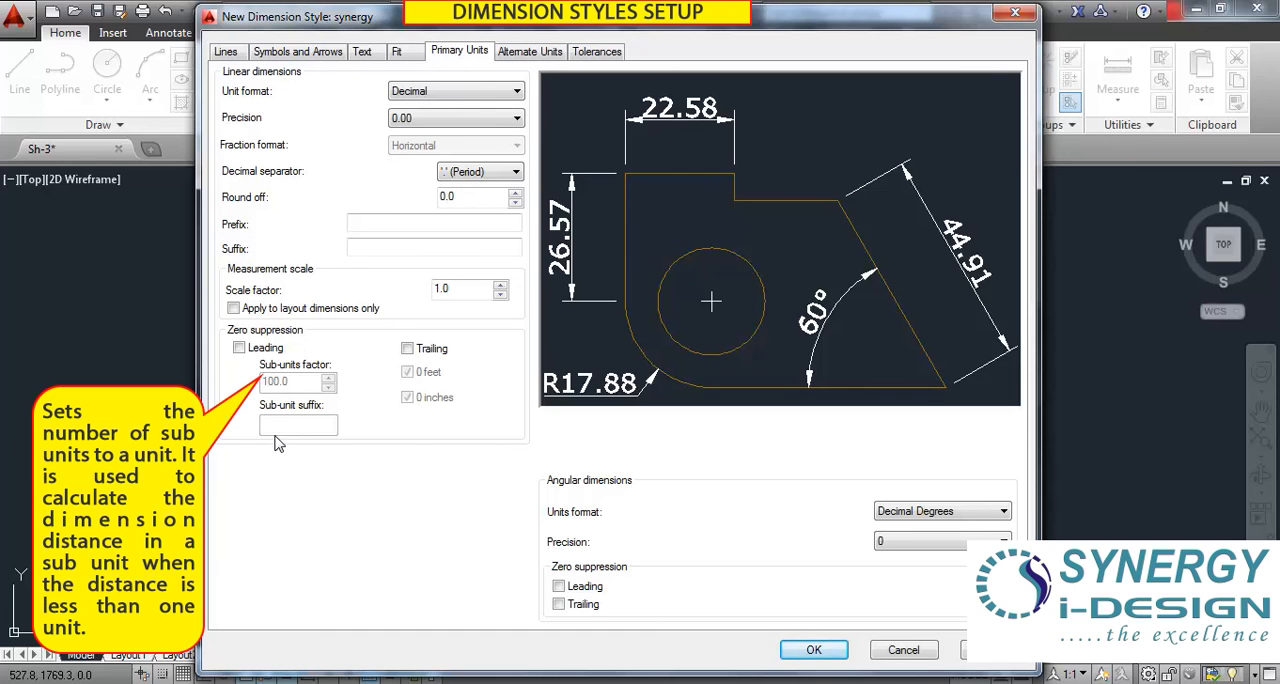
{"action": "left_click", "coordinate": [238, 348]}
{"action": "left_click", "coordinate": [407, 348]}
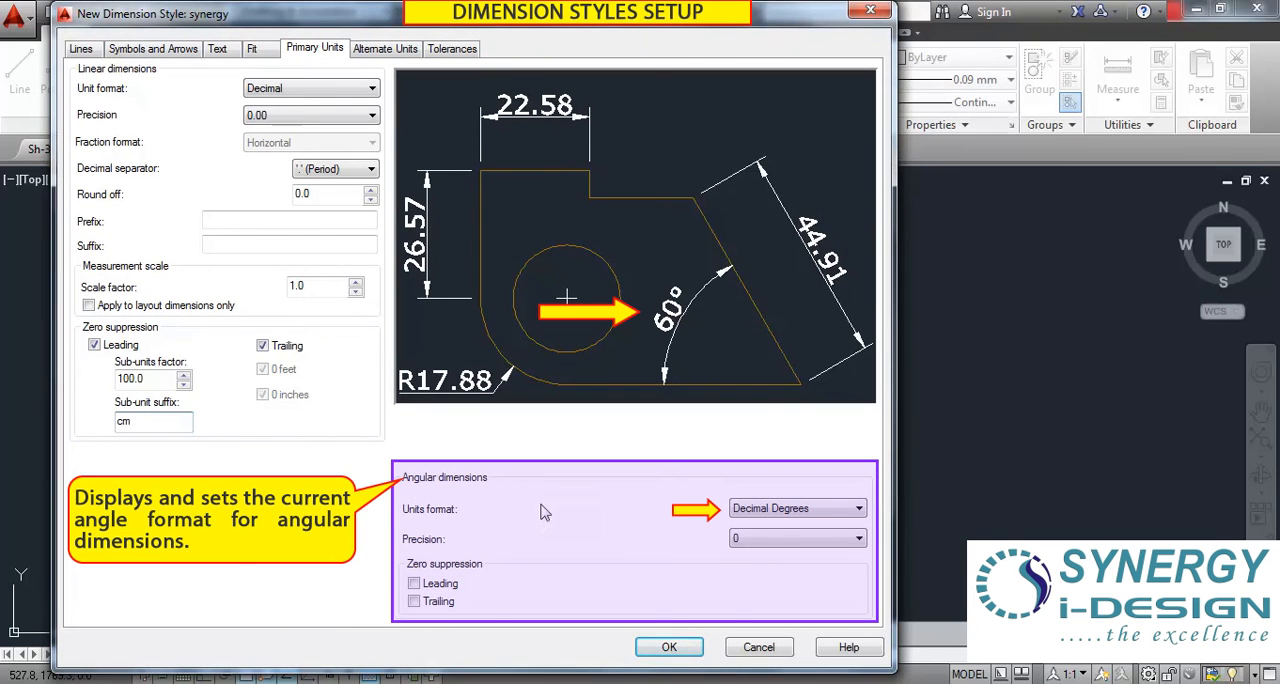
Review the angular units formats and precision choices alongside the linear ones, keeping Decimal Degrees and precision 0.
{"action": "left_click", "coordinate": [813, 512]}
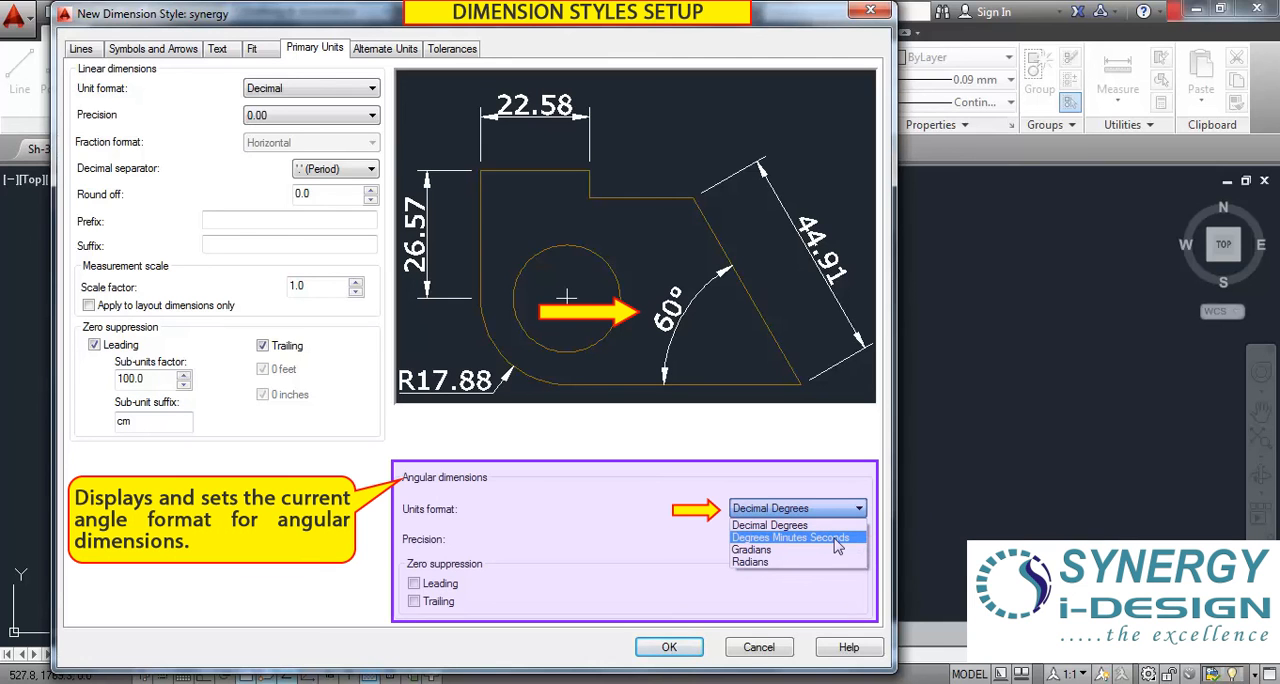
{"action": "left_click", "coordinate": [285, 92]}
{"action": "left_click", "coordinate": [285, 92]}
{"action": "left_click", "coordinate": [277, 117]}
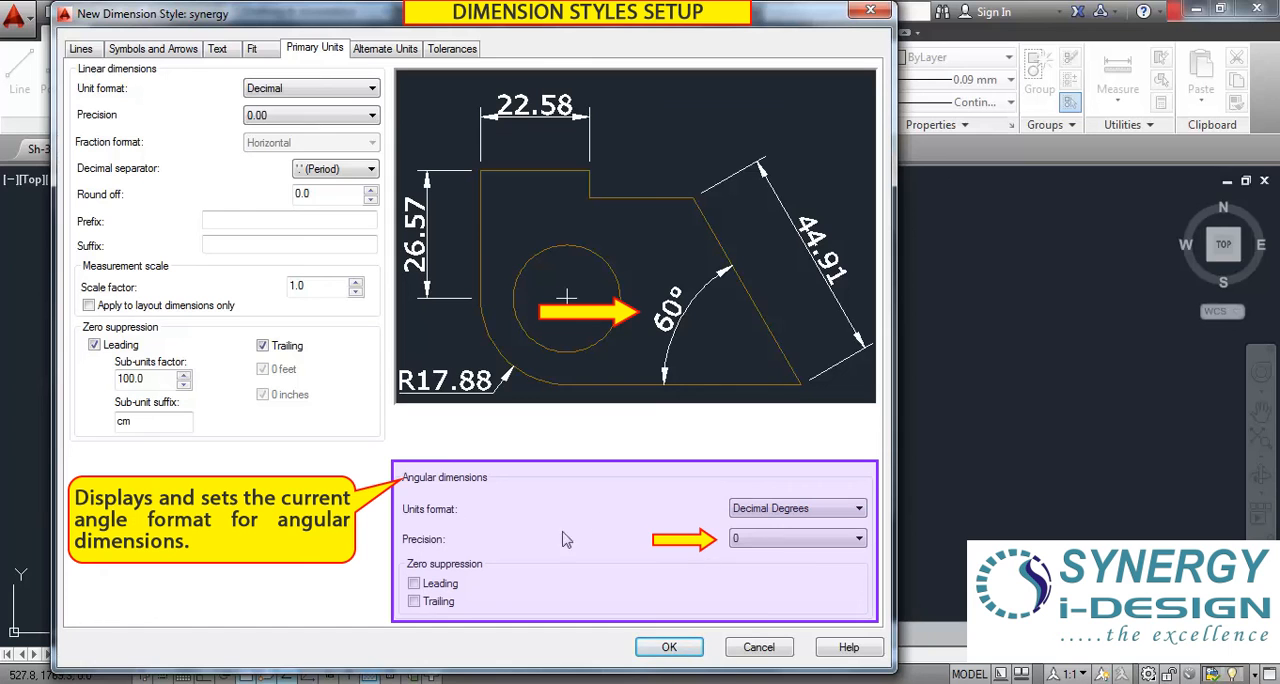
{"action": "left_click", "coordinate": [770, 540]}
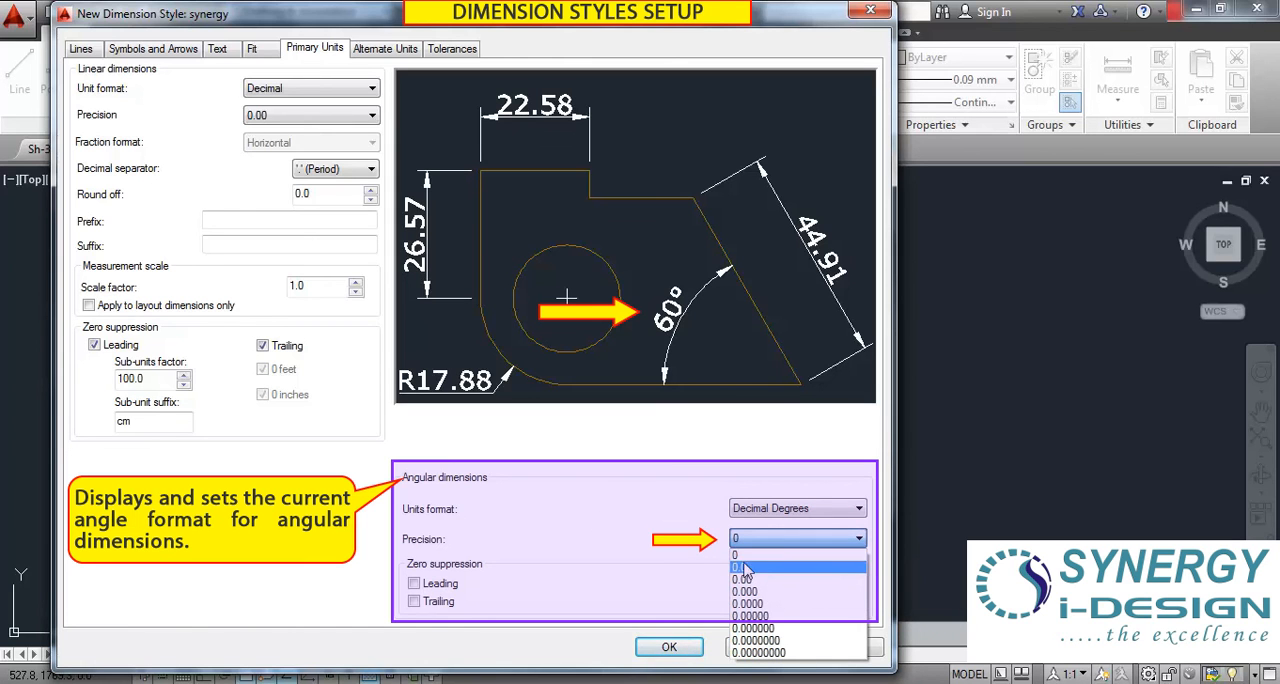
{"action": "left_click", "coordinate": [670, 540]}
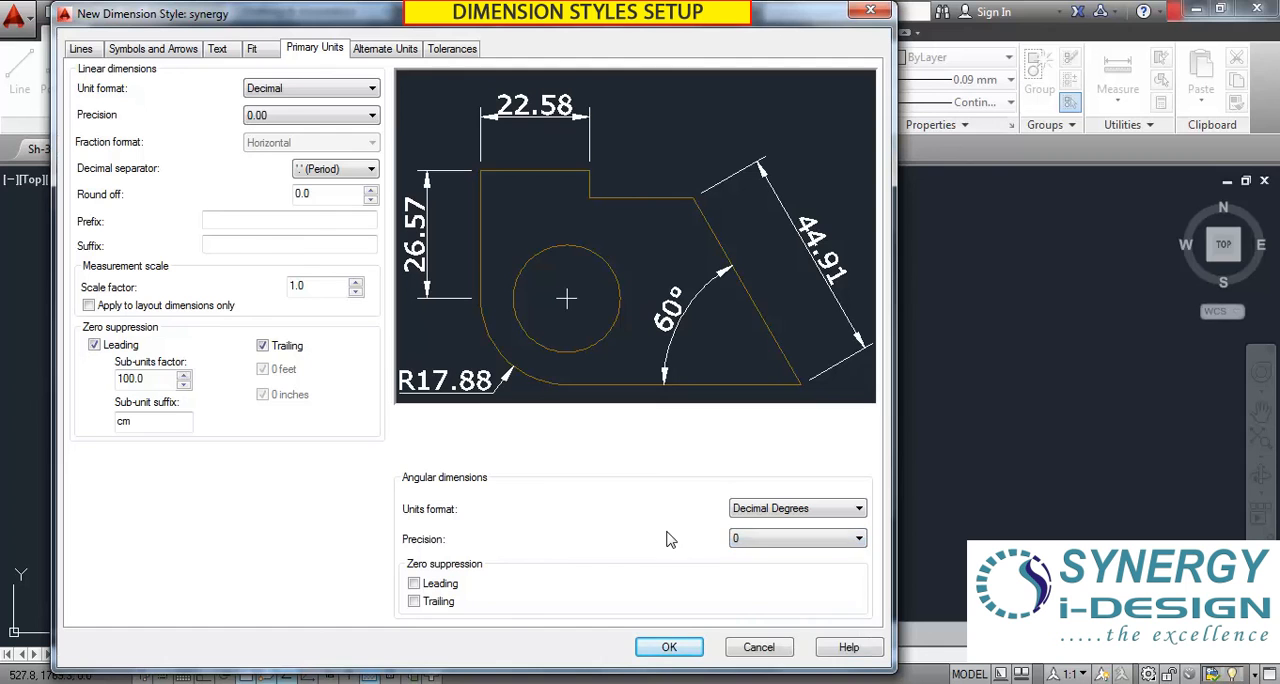
Try angular dimension precisions of 0.0 and 0.00, and return the precision to 0.
{"action": "left_click", "coordinate": [763, 548]}
{"action": "left_click", "coordinate": [752, 570]}
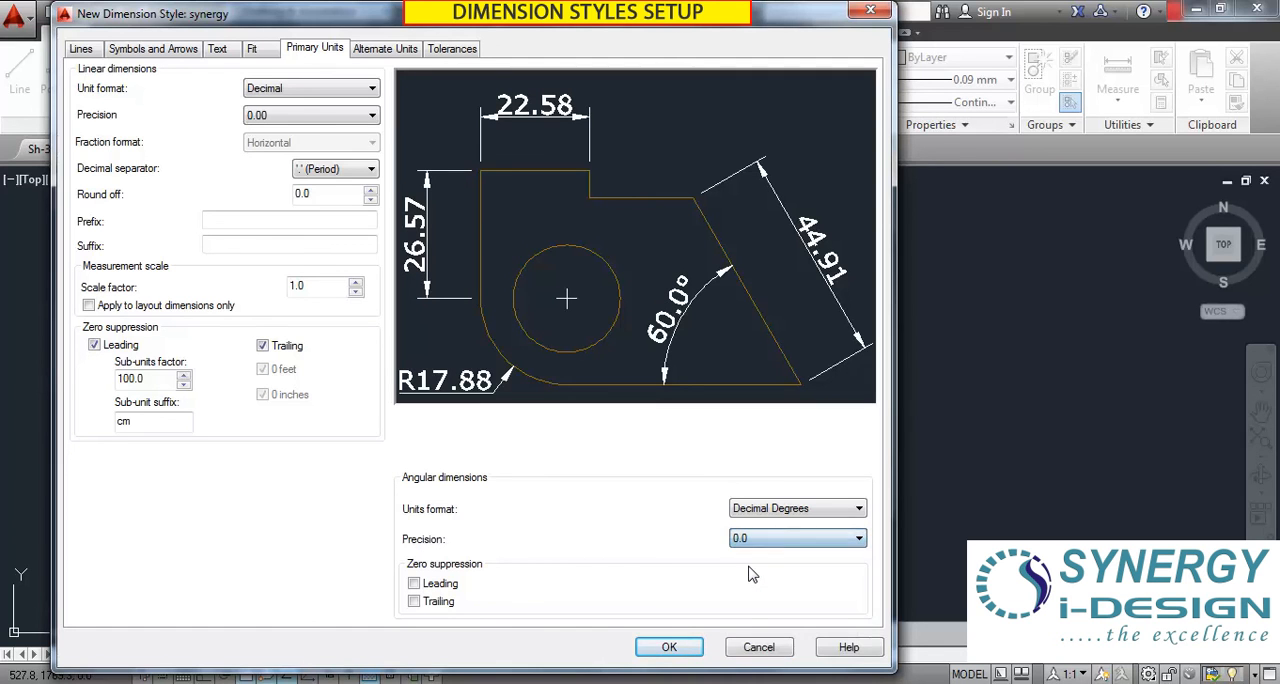
{"action": "left_click", "coordinate": [753, 540]}
{"action": "left_click", "coordinate": [754, 578]}
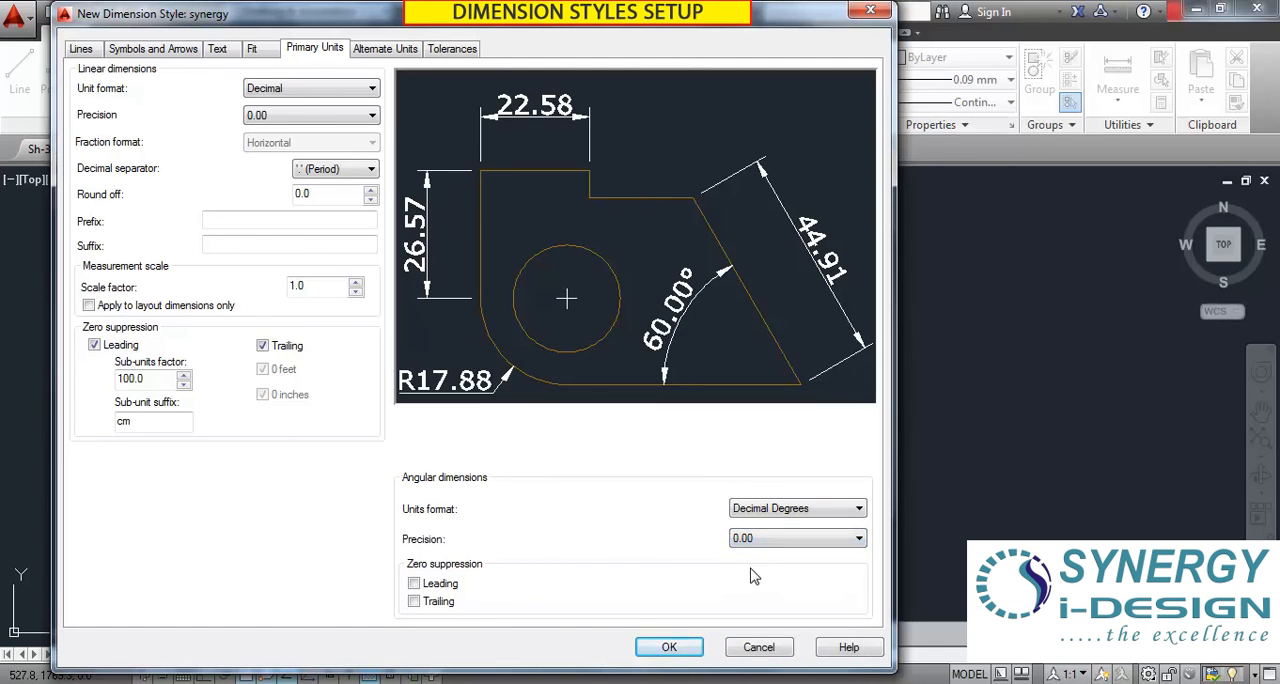
{"action": "left_click", "coordinate": [760, 540]}
{"action": "left_click", "coordinate": [758, 557]}
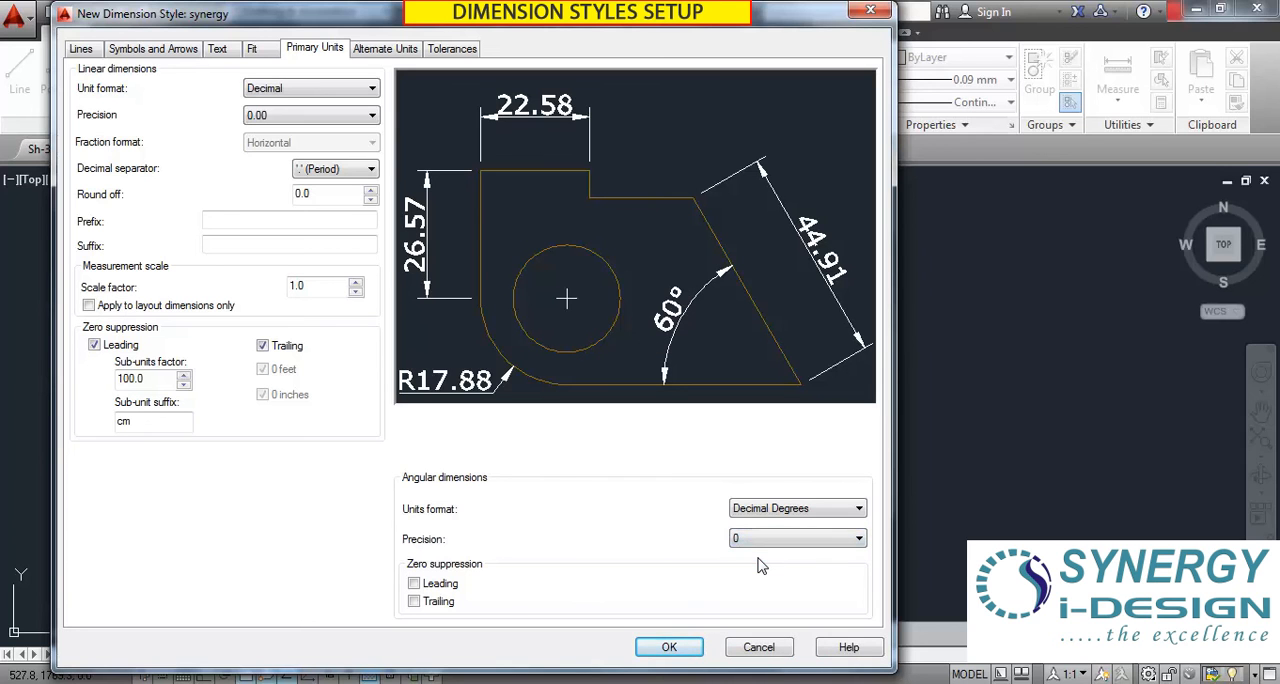
Check the angular units formats and try suppressing trailing zeros on angular dimensions, turning the suppression off again.
{"action": "left_click", "coordinate": [752, 510]}
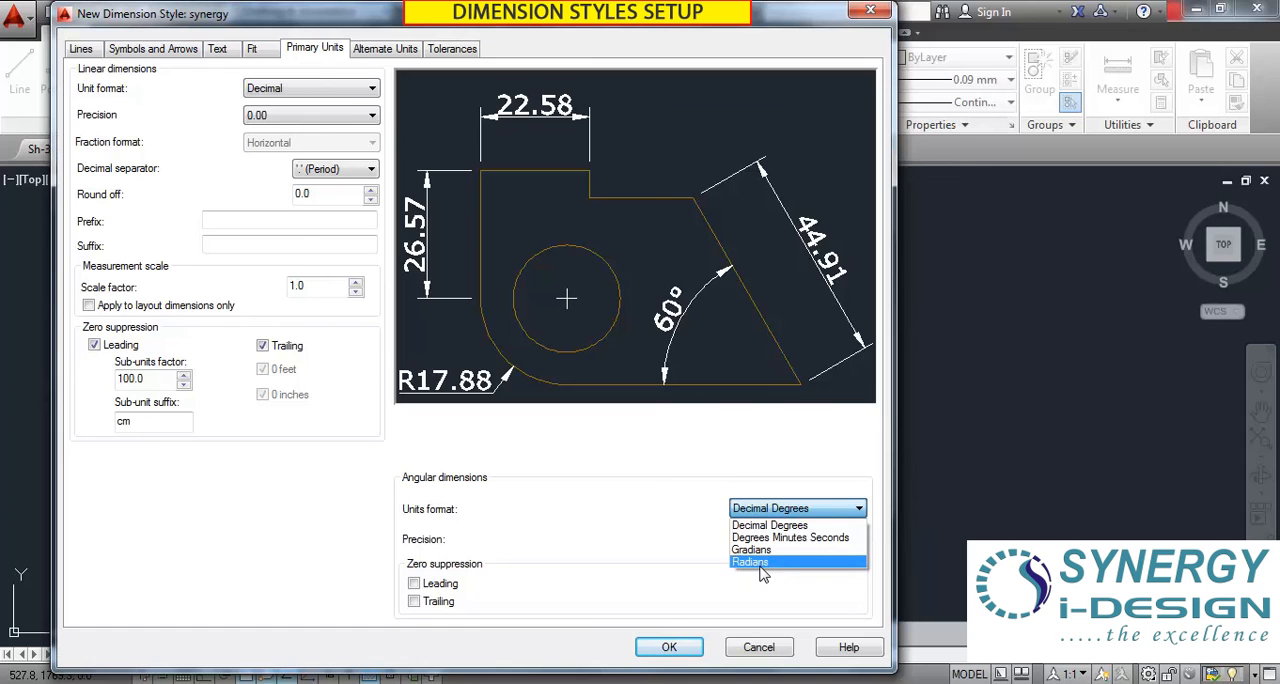
{"action": "left_click", "coordinate": [590, 516]}
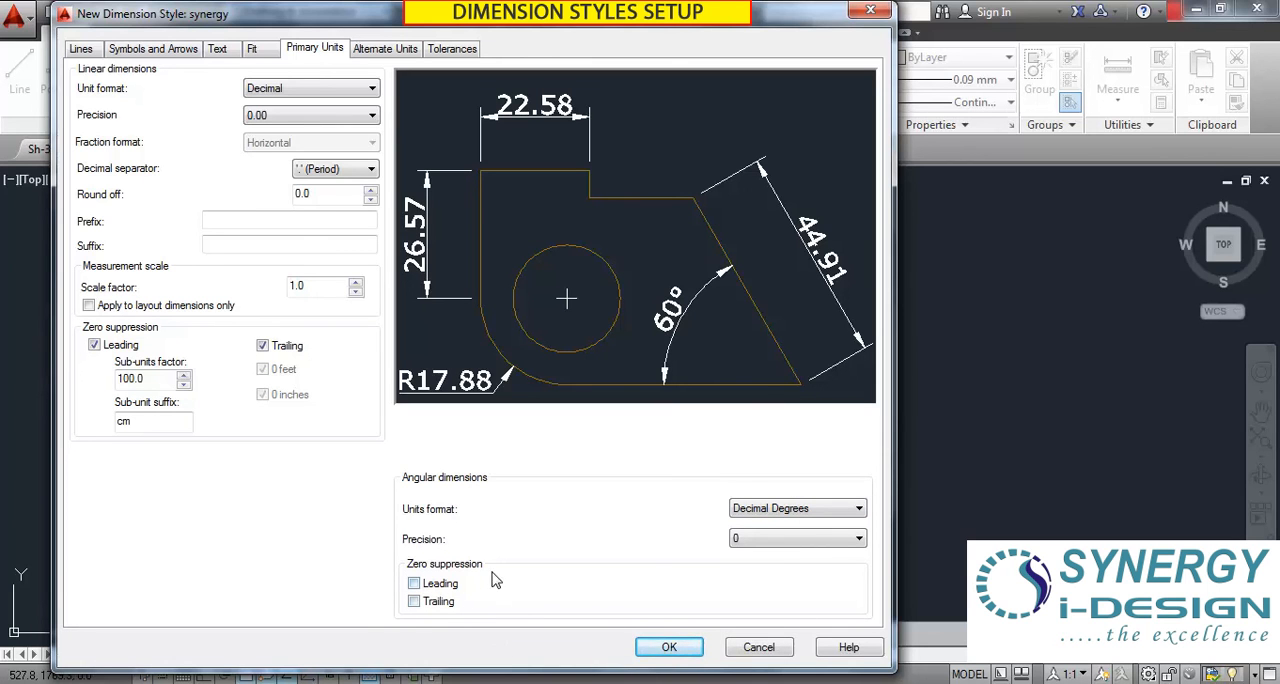
{"action": "left_click", "coordinate": [414, 601]}
{"action": "left_click", "coordinate": [415, 602]}
Turn on the display of alternate units for the synergy dimension style.
{"action": "left_click", "coordinate": [386, 56]}
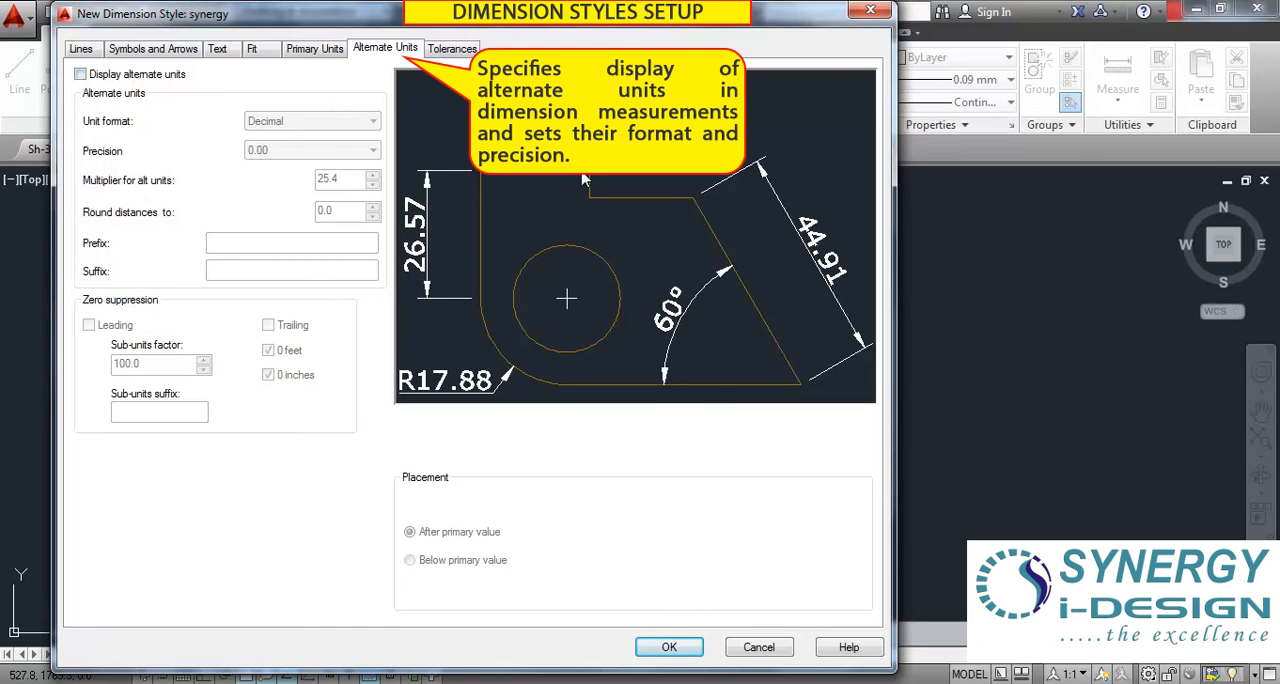
{"action": "left_click_drag", "start_coordinate": [388, 14], "coordinate": [443, 14]}
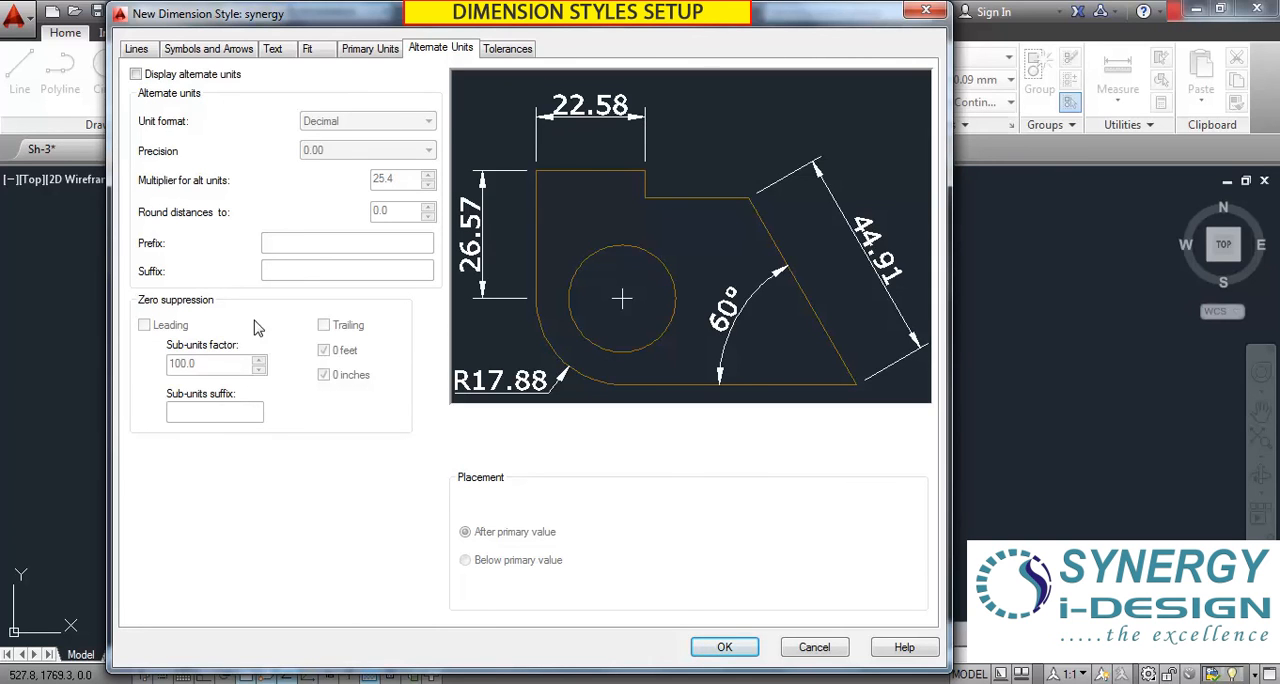
{"action": "left_click", "coordinate": [136, 78]}
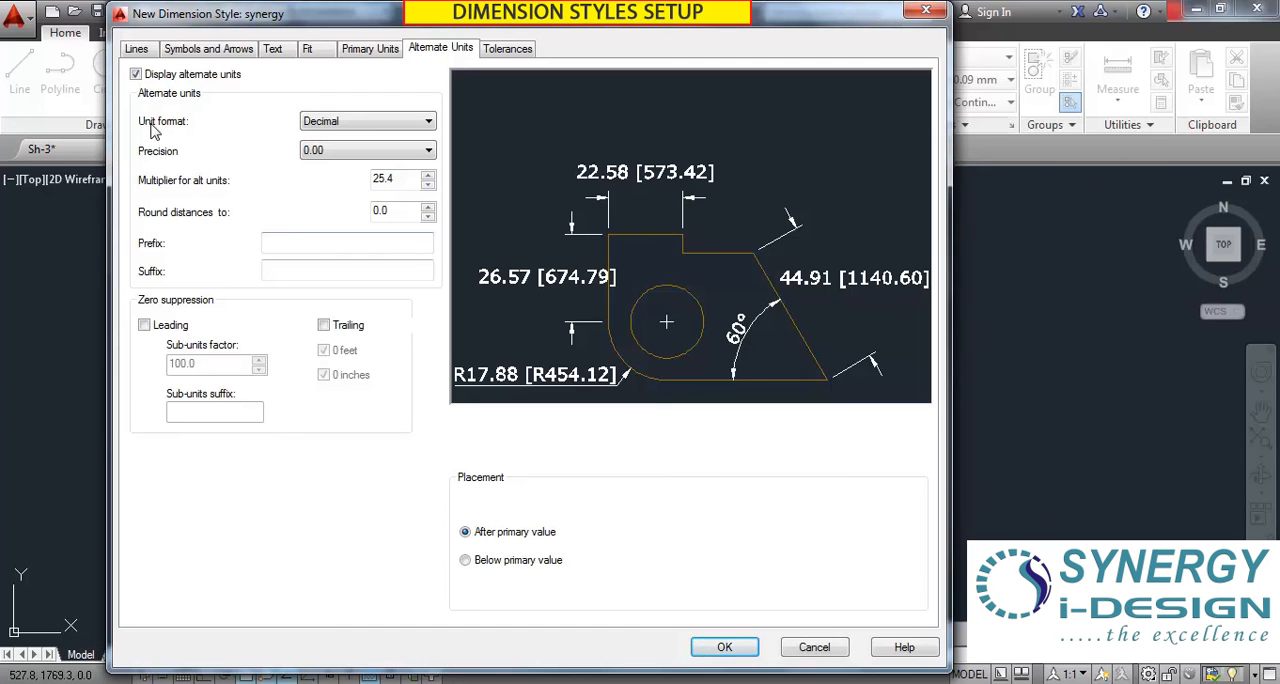
Review the unit format and precision choices for the alternate units, keeping Decimal and 0.00.
{"action": "left_click", "coordinate": [388, 123]}
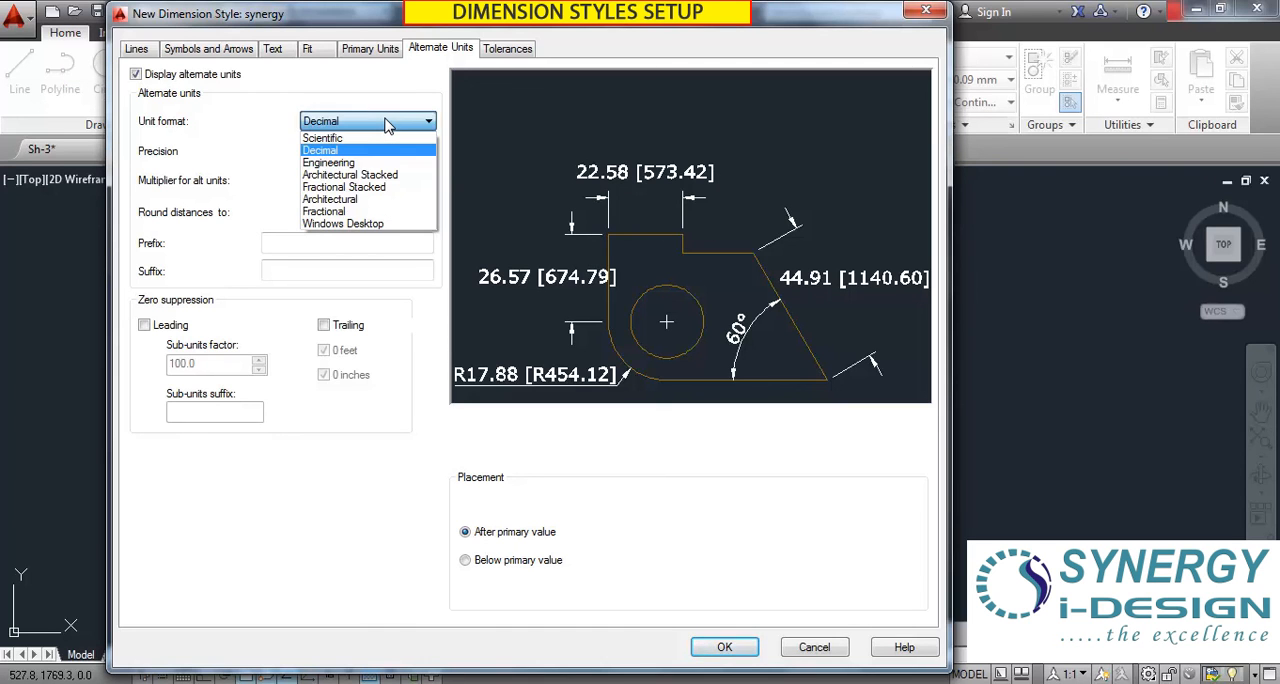
{"action": "left_click", "coordinate": [388, 123]}
{"action": "left_click", "coordinate": [388, 123]}
{"action": "left_click", "coordinate": [388, 123]}
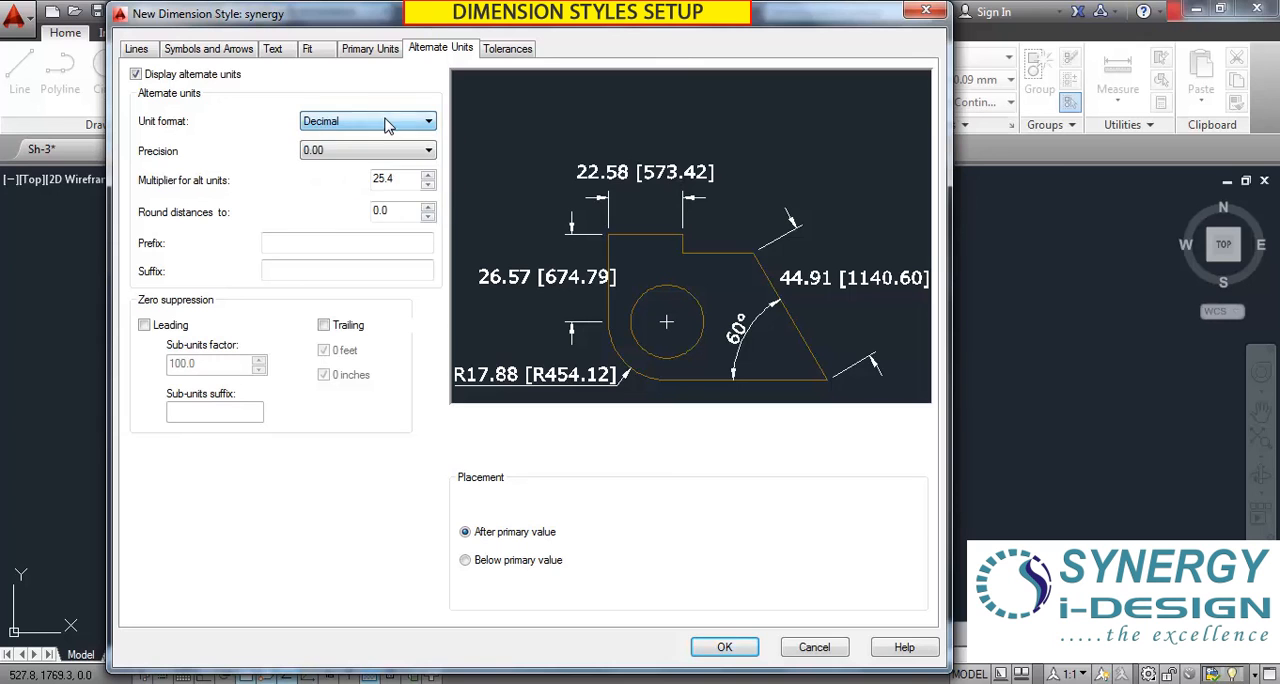
{"action": "left_click", "coordinate": [364, 152]}
{"action": "left_click", "coordinate": [364, 154]}
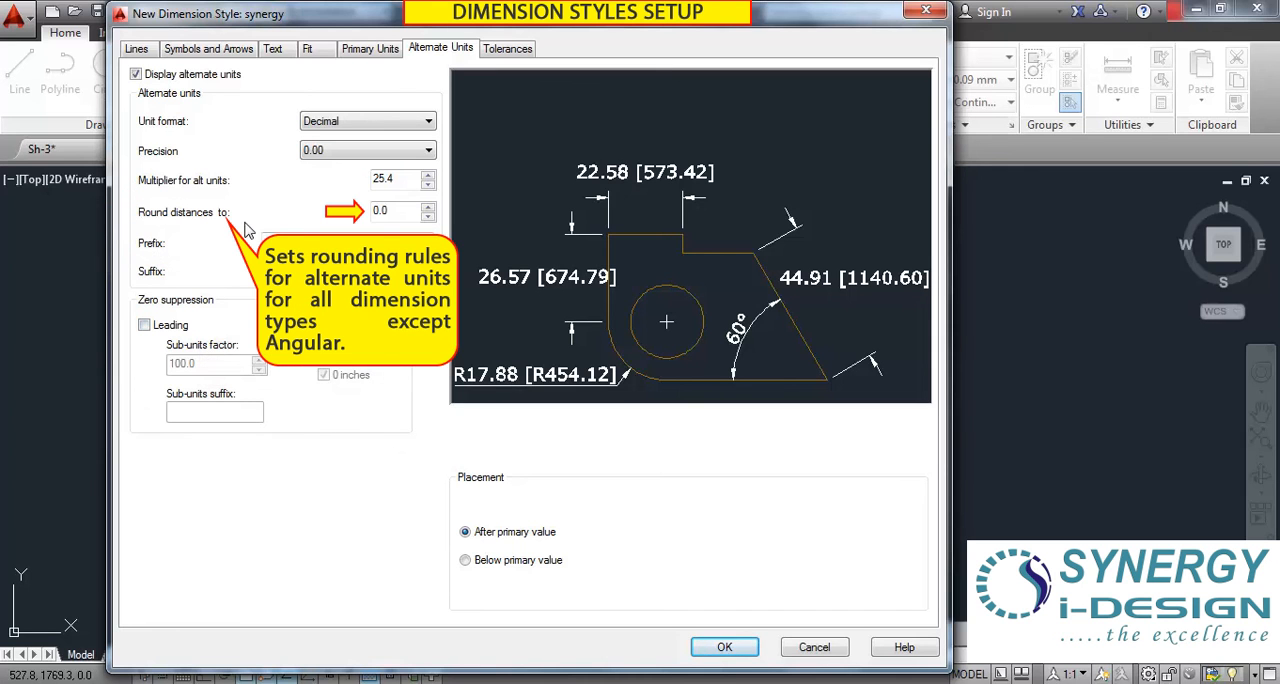
Round the alternate unit distances to 0.5 and compare with the primary units settings.
{"action": "left_click", "coordinate": [428, 207]}
{"action": "left_click", "coordinate": [415, 210]}
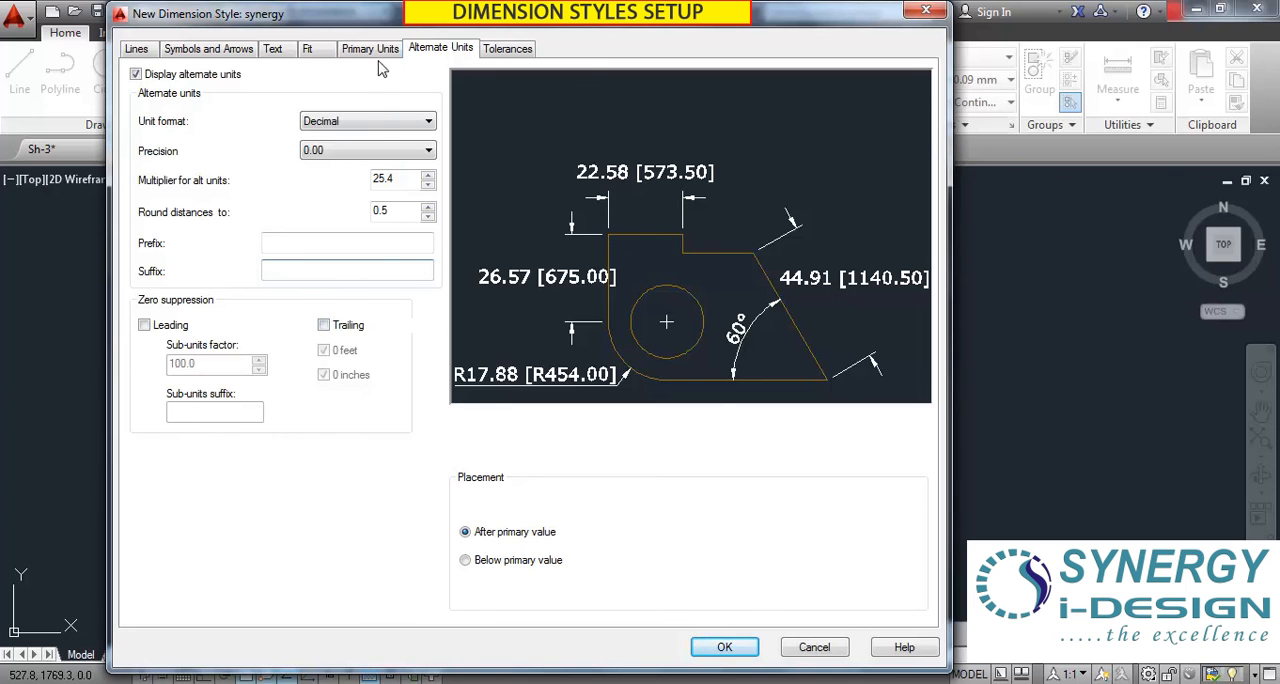
{"action": "left_click", "coordinate": [370, 50]}
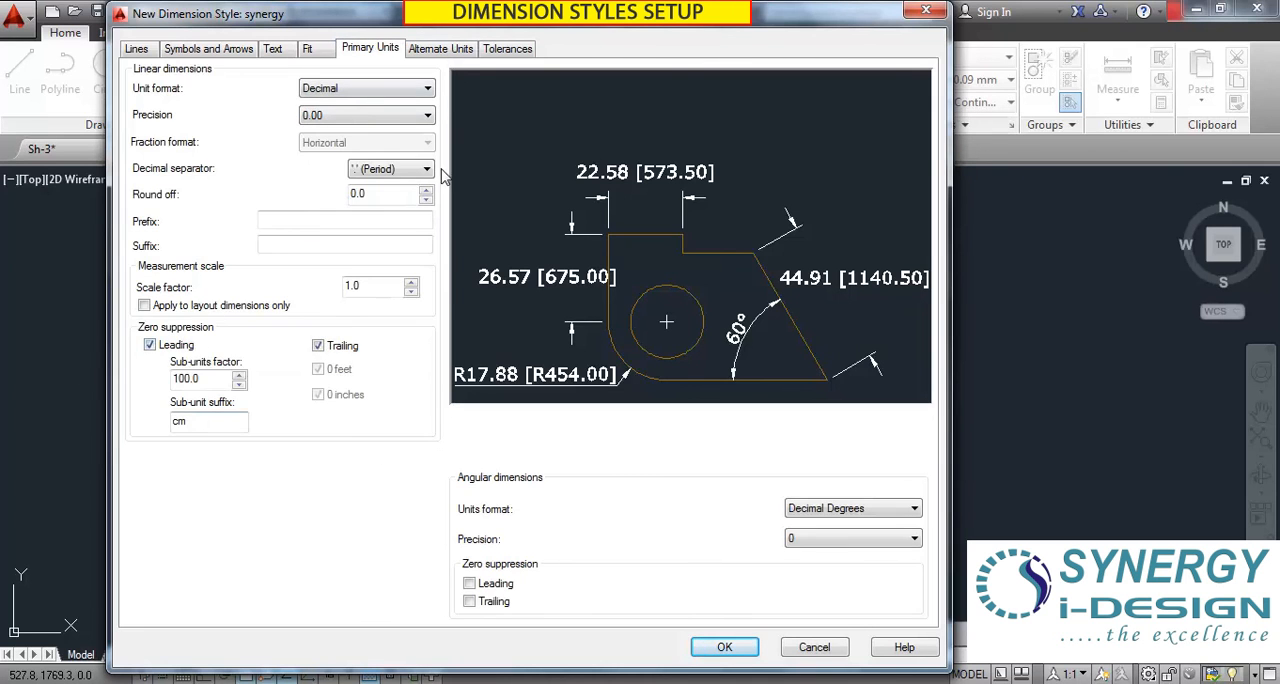
{"action": "left_click", "coordinate": [441, 54]}
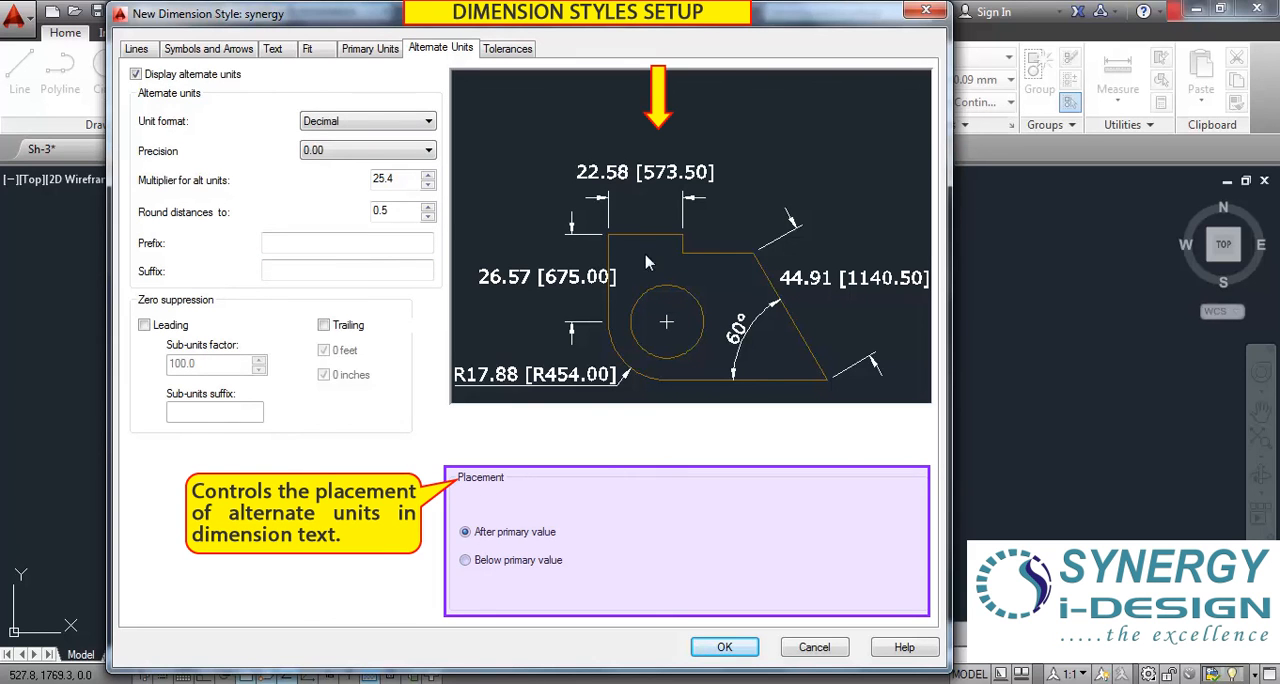
Try placing the alternate units below the primary value twice, each time returning them to after the primary value.
{"action": "left_click", "coordinate": [466, 562]}
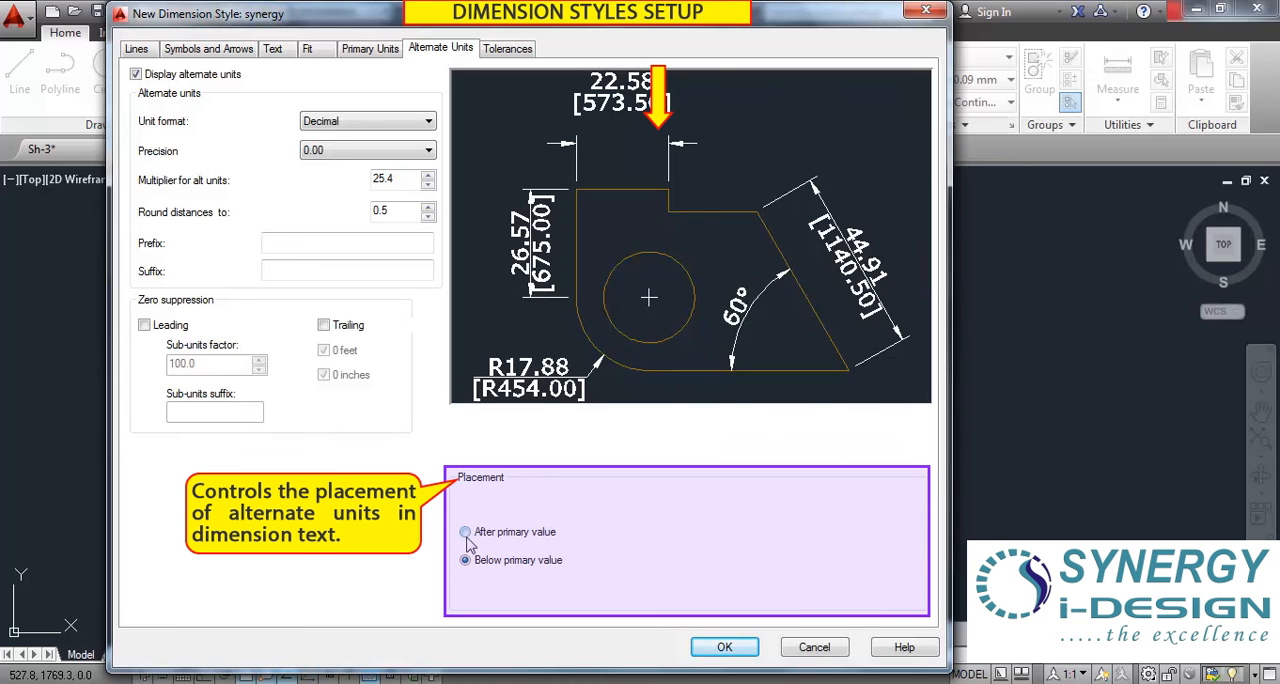
{"action": "left_click", "coordinate": [466, 533]}
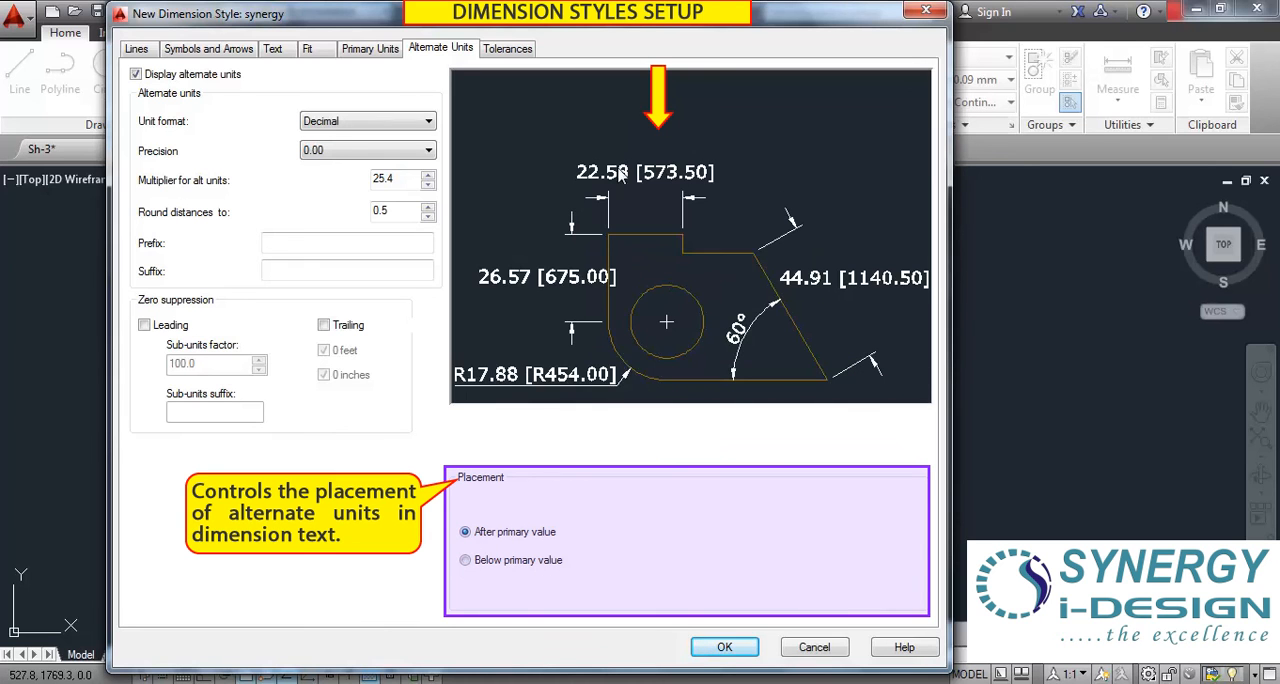
{"action": "left_click", "coordinate": [466, 562]}
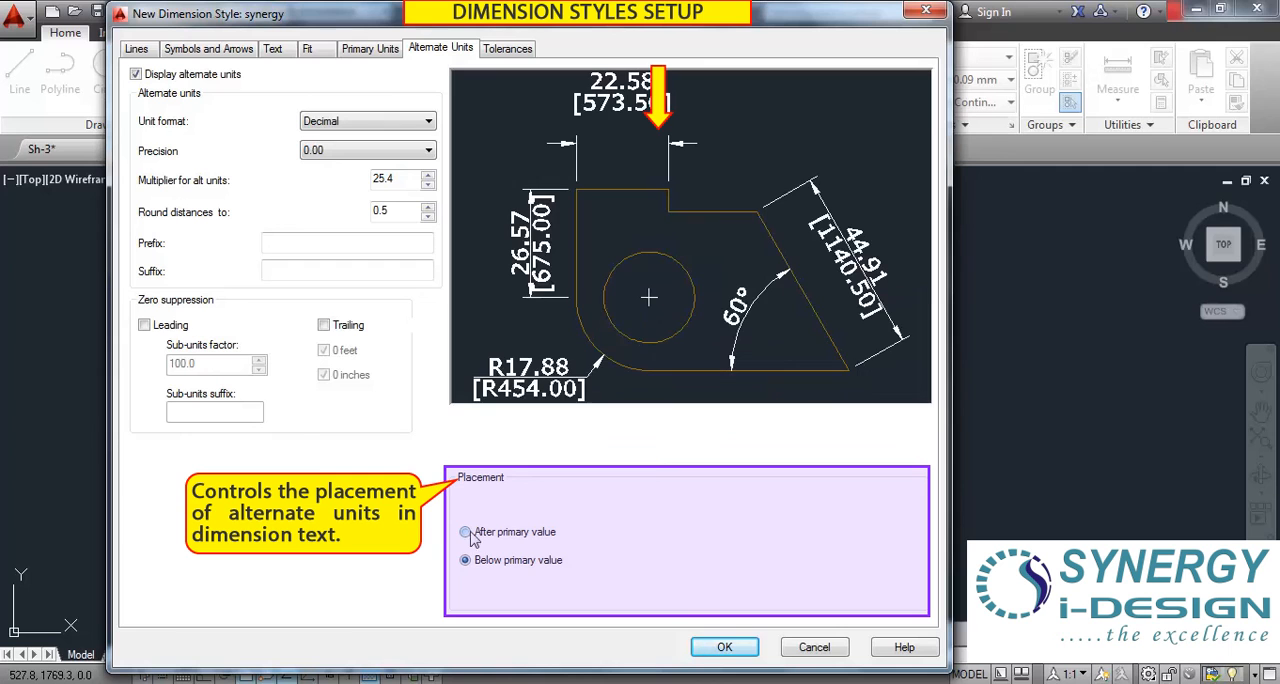
{"action": "left_click", "coordinate": [466, 533]}
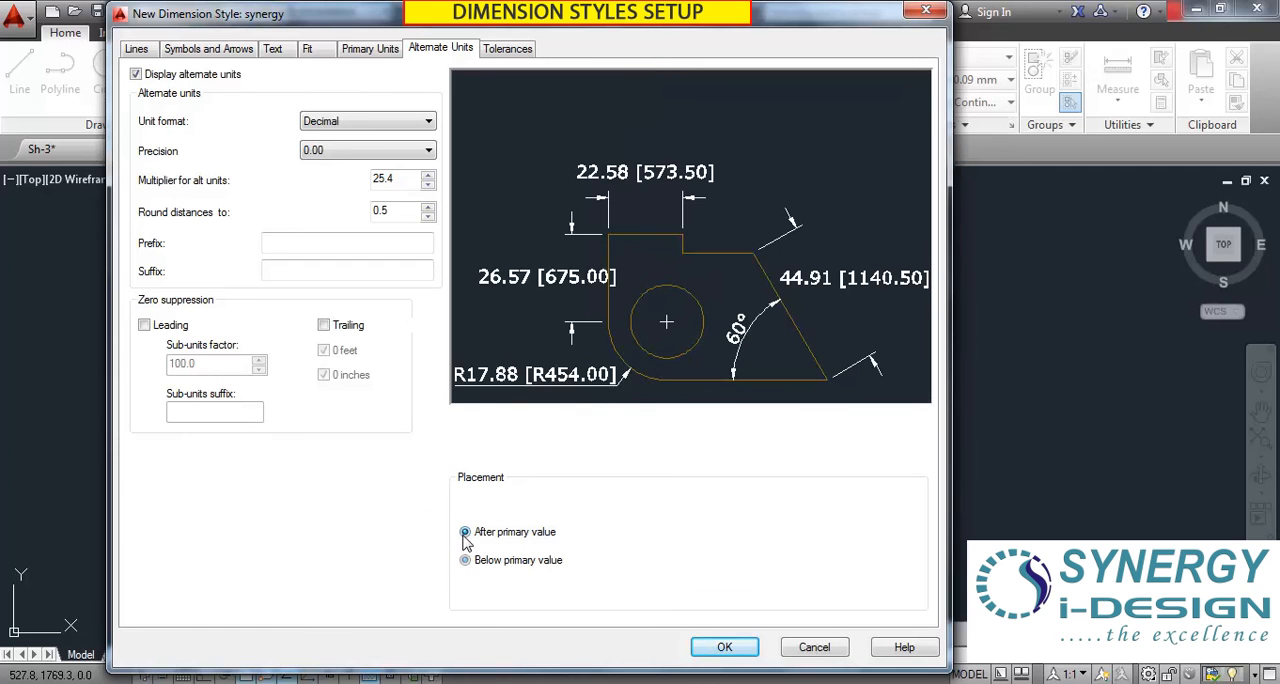